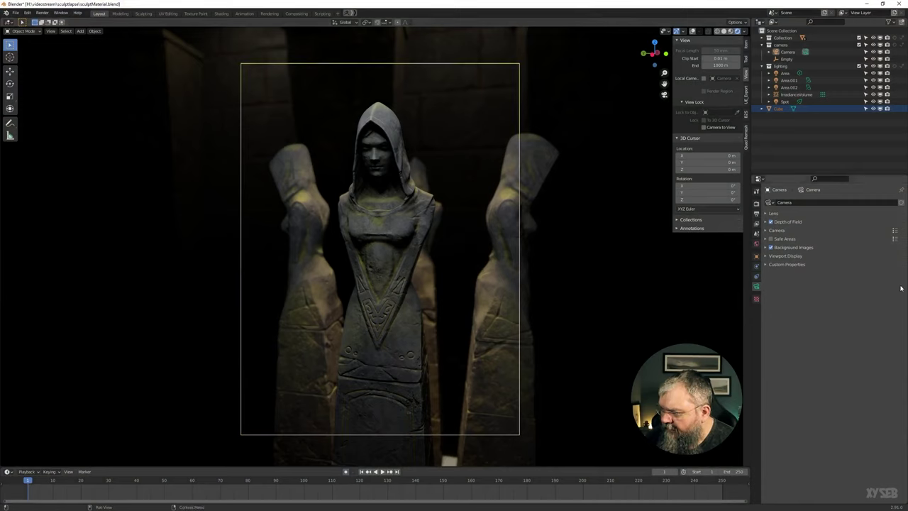
Step: Show the Output properties with the 1200 × 1600 px resolution at 200% scale
{"action": "left_click", "coordinate": [756, 223]}
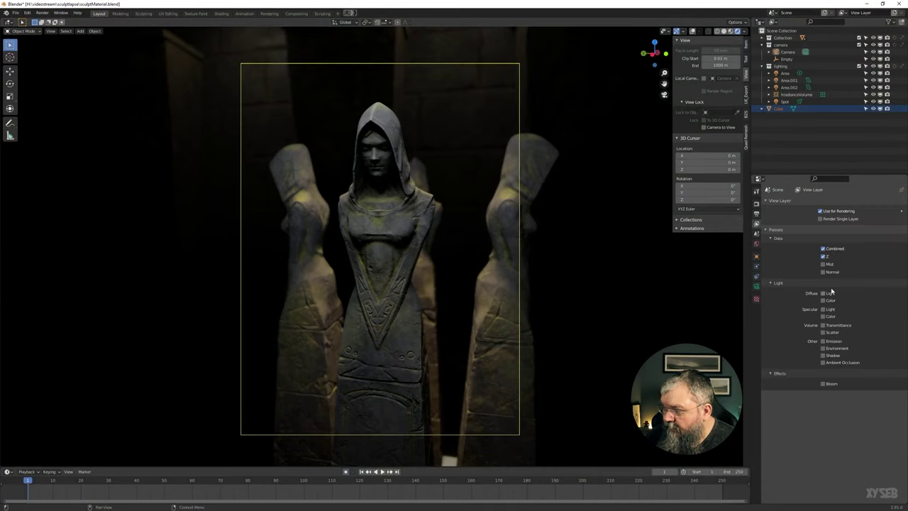
{"action": "left_click", "coordinate": [755, 214]}
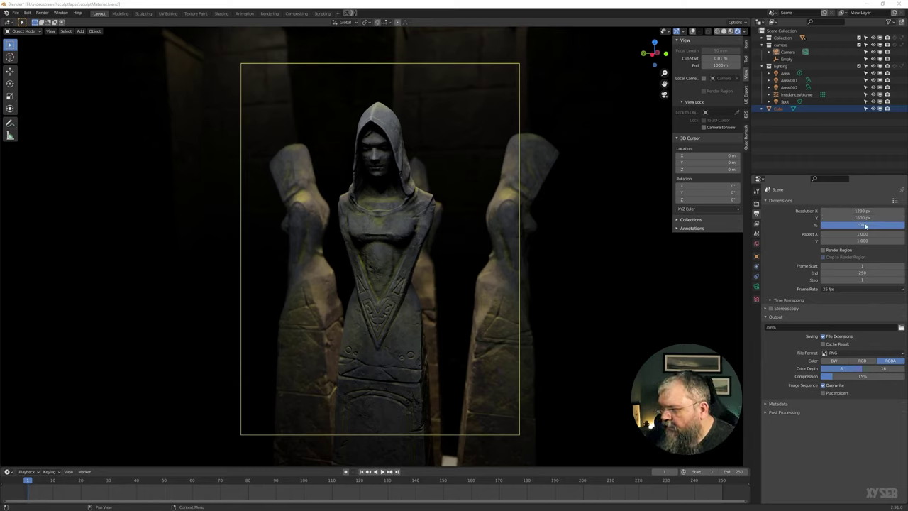
{"action": "left_click", "coordinate": [847, 226]}
{"action": "type", "text": "1"}
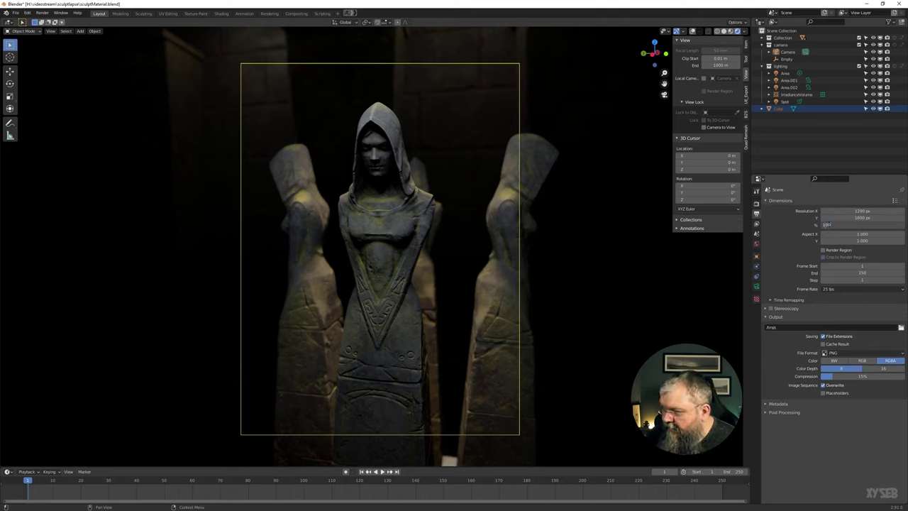
{"action": "key", "text": "Return"}
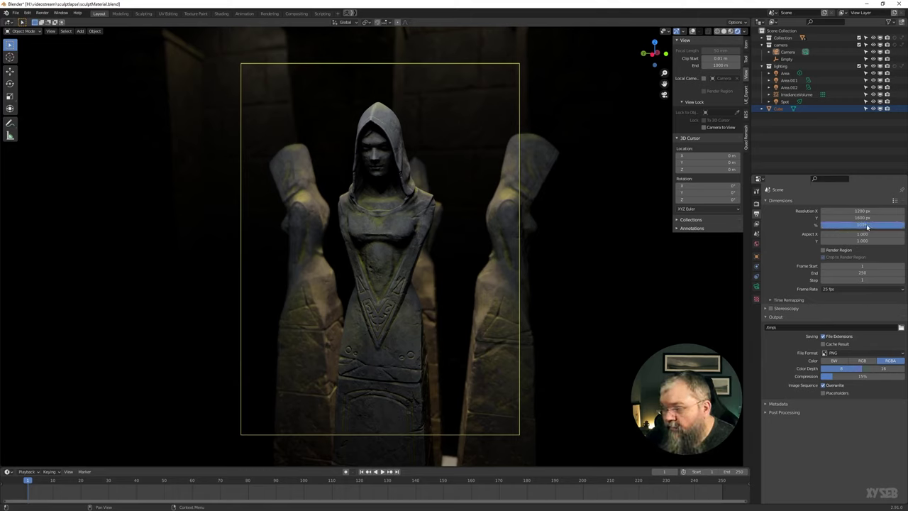
{"action": "left_click", "coordinate": [849, 219]}
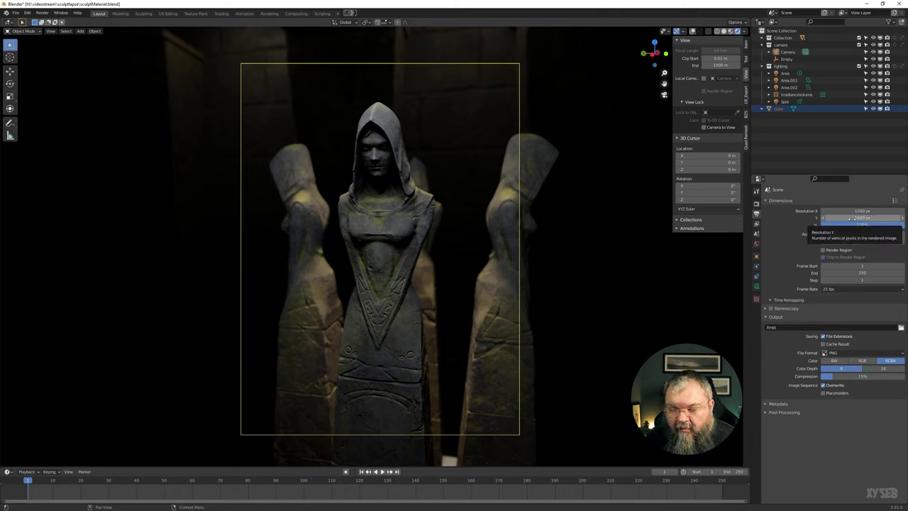
{"action": "type", "text": "1600"}
{"action": "key", "text": "Tab"}
{"action": "type", "text": "50"}
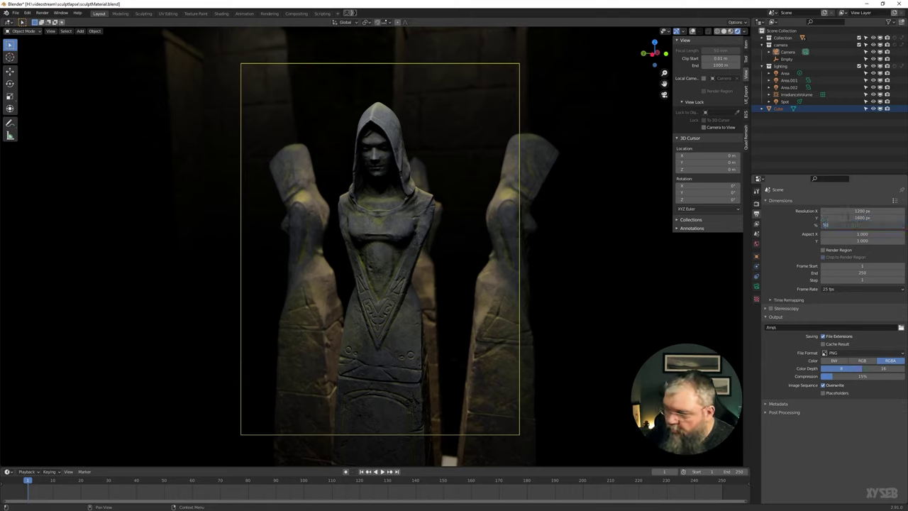
{"action": "key", "text": "Return"}
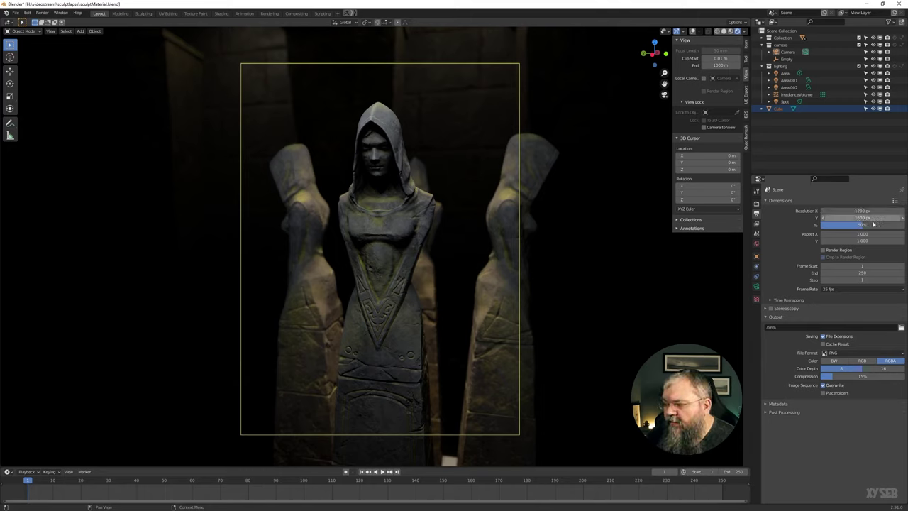
{"action": "left_click", "coordinate": [874, 226]}
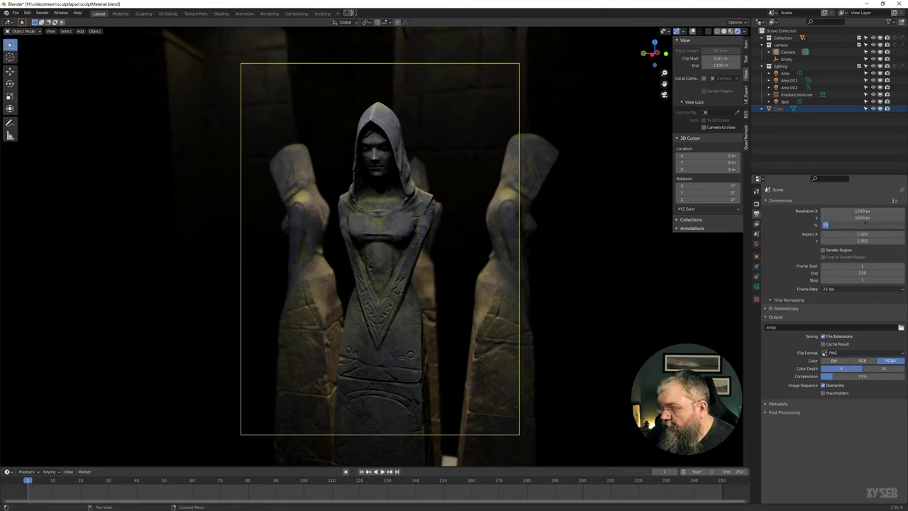
{"action": "type", "text": "100"}
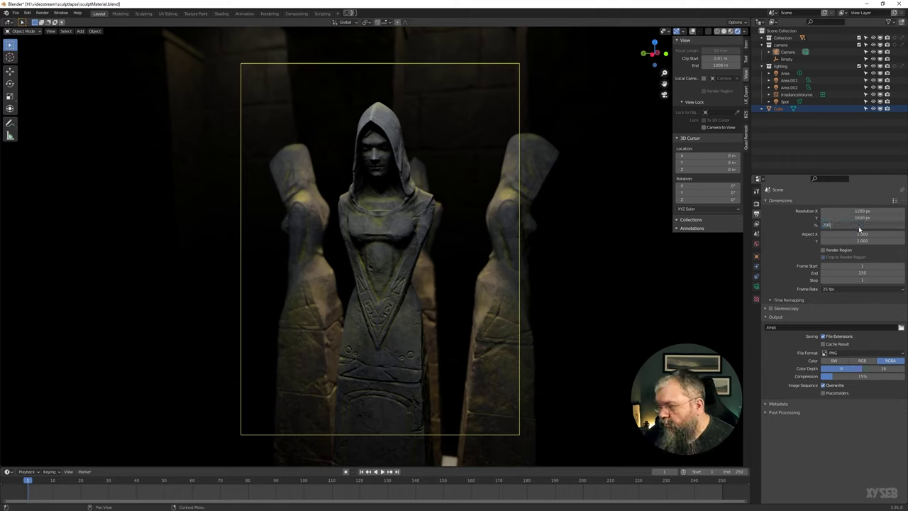
{"action": "key", "text": "Return"}
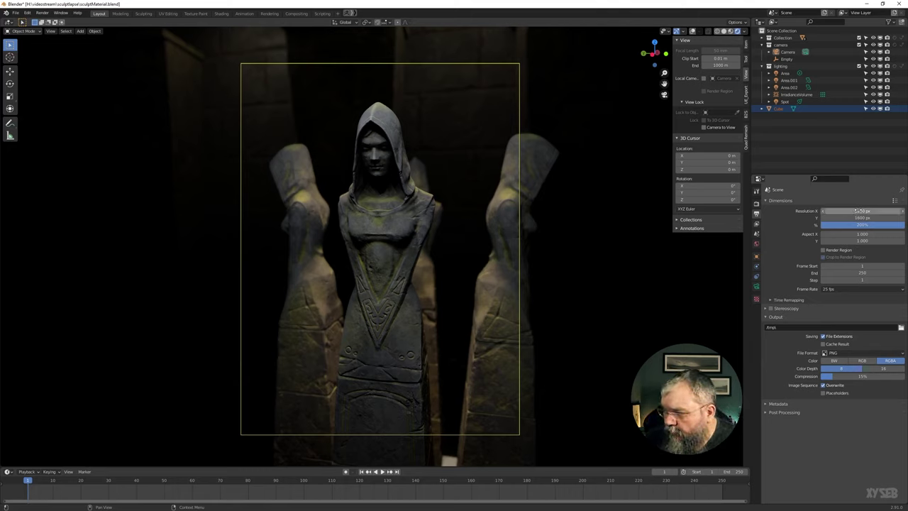
{"action": "left_click_drag", "start_coordinate": [849, 217], "coordinate": [852, 220]}
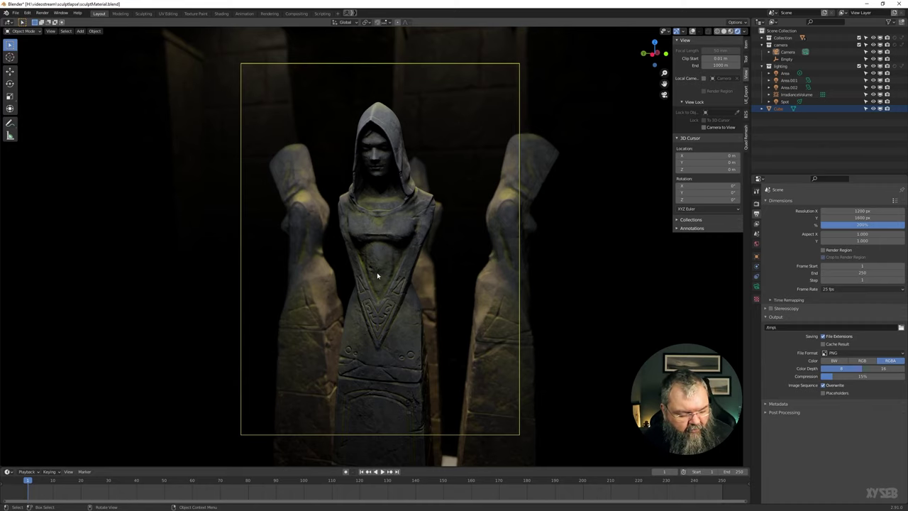
Step: Draw a render region over the central statue's torso, then tighten it around the V-shaped robe carving
{"action": "key", "text": "ctrl+b"}
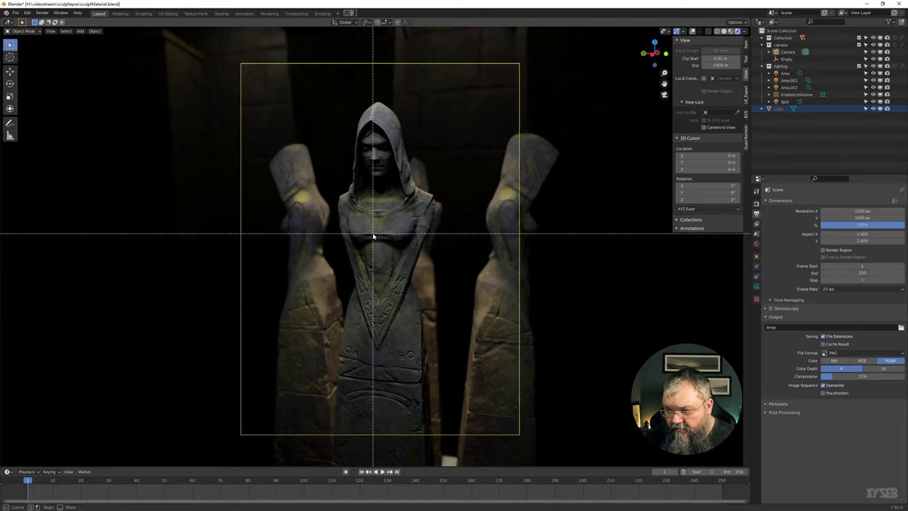
{"action": "left_click_drag", "start_coordinate": [361, 225], "coordinate": [438, 367]}
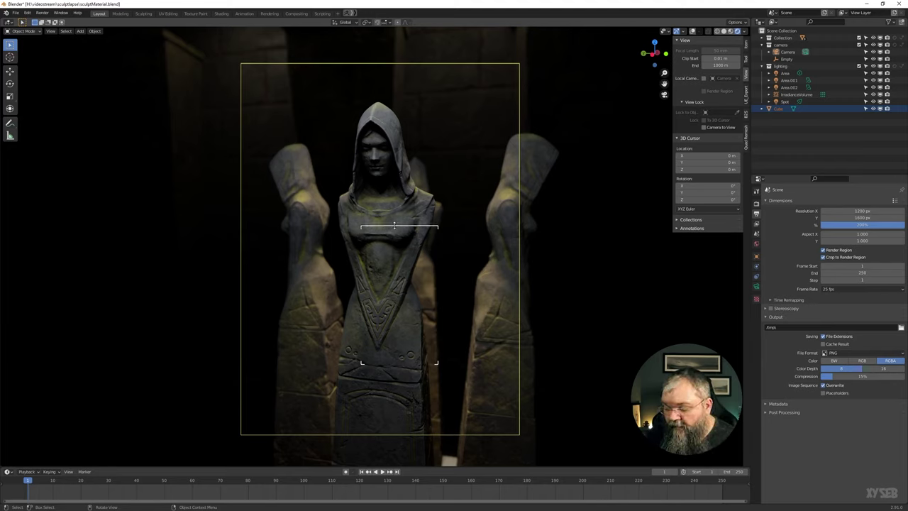
{"action": "mouse_move", "coordinate": [394, 225]}
{"action": "left_mouse_down"}
{"action": "mouse_move", "coordinate": [425, 290]}
{"action": "mouse_move", "coordinate": [450, 308]}
{"action": "mouse_move", "coordinate": [434, 310]}
{"action": "left_mouse_up"}
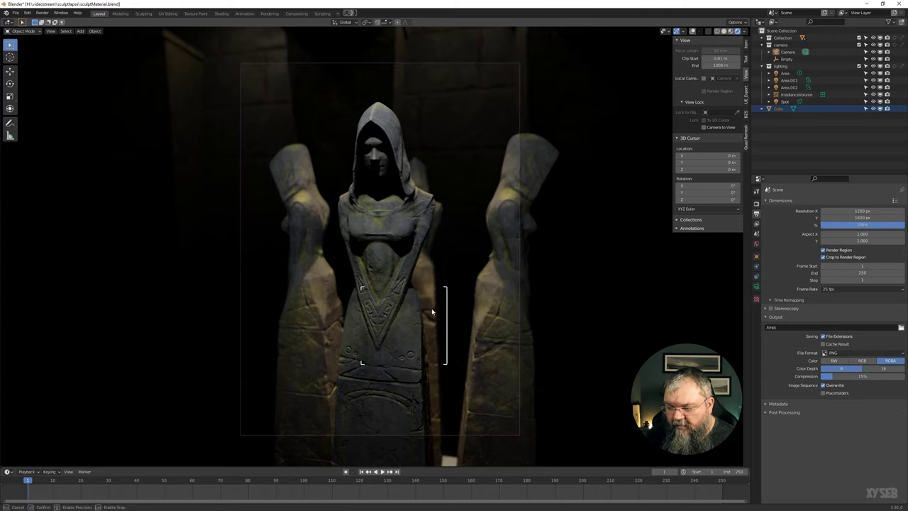
{"action": "mouse_move", "coordinate": [361, 307]}
{"action": "left_mouse_down"}
{"action": "mouse_move", "coordinate": [337, 307]}
{"action": "mouse_move", "coordinate": [350, 308]}
{"action": "left_mouse_up"}
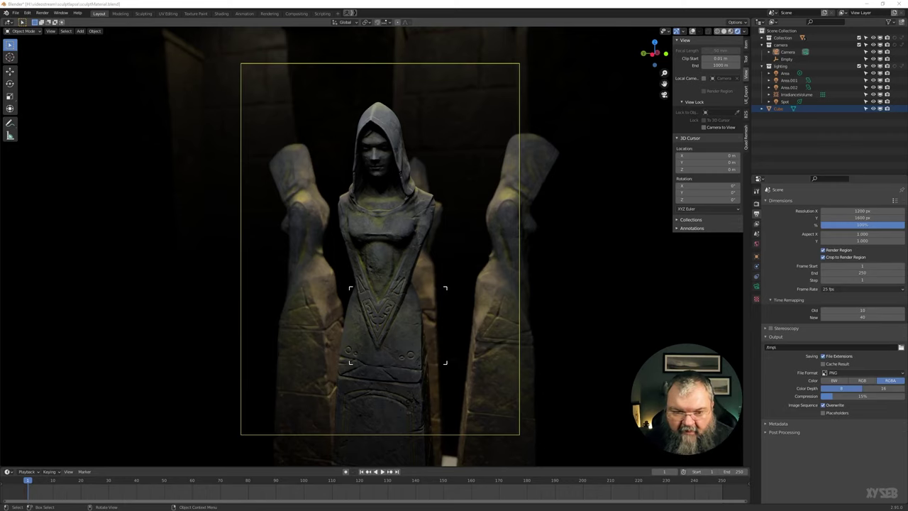
Step: Render the robe-carving region with F12 and move the render window aside
{"action": "key", "text": "F12"}
{"action": "left_click_drag", "start_coordinate": [7, 151], "coordinate": [177, 73]}
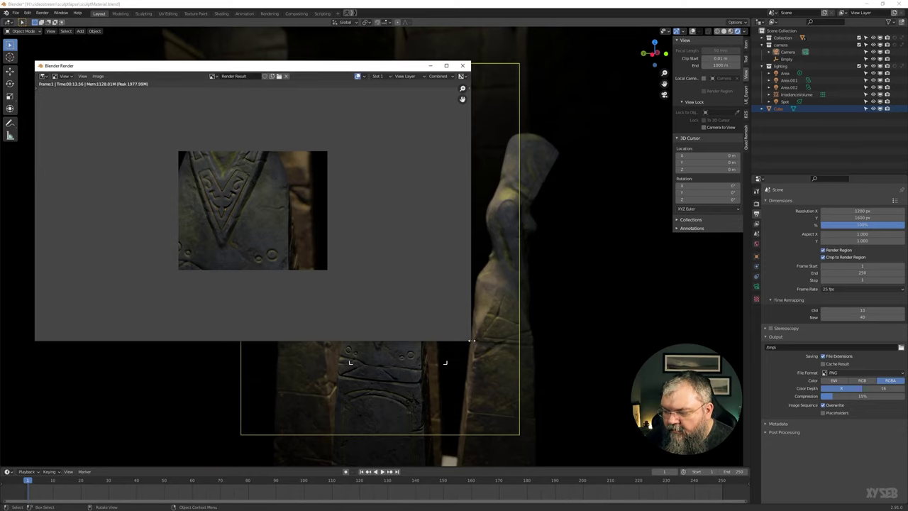
{"action": "left_click_drag", "start_coordinate": [470, 342], "coordinate": [465, 257]}
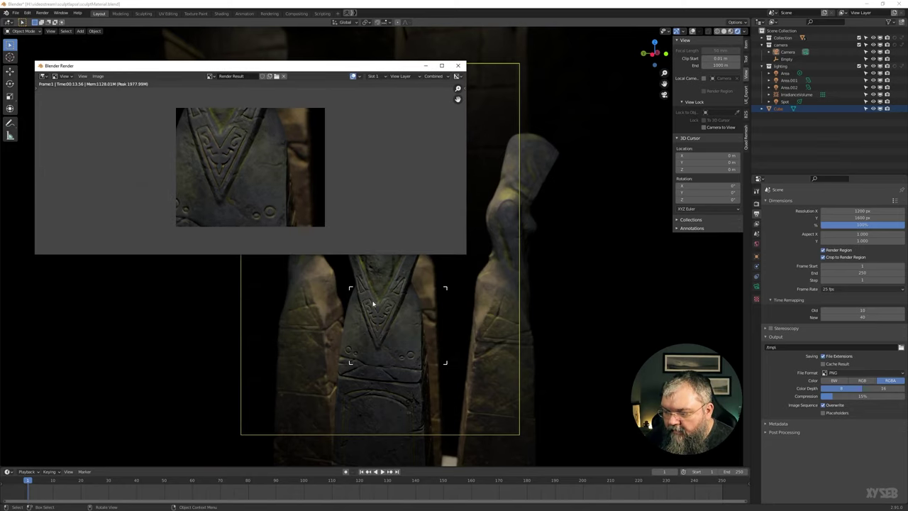
{"action": "left_click_drag", "start_coordinate": [309, 65], "coordinate": [295, 175]}
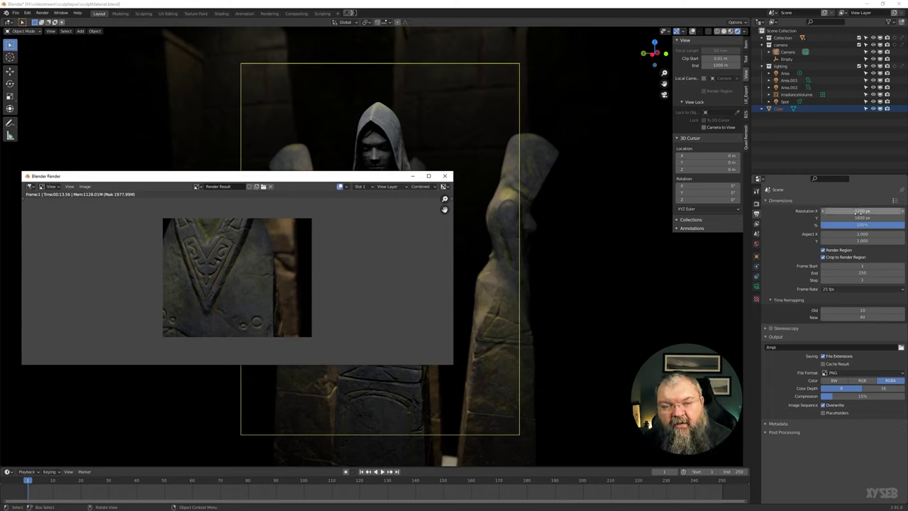
Step: Toggle Crop to Render Region off and back on, then return to the main window
{"action": "left_click", "coordinate": [835, 257]}
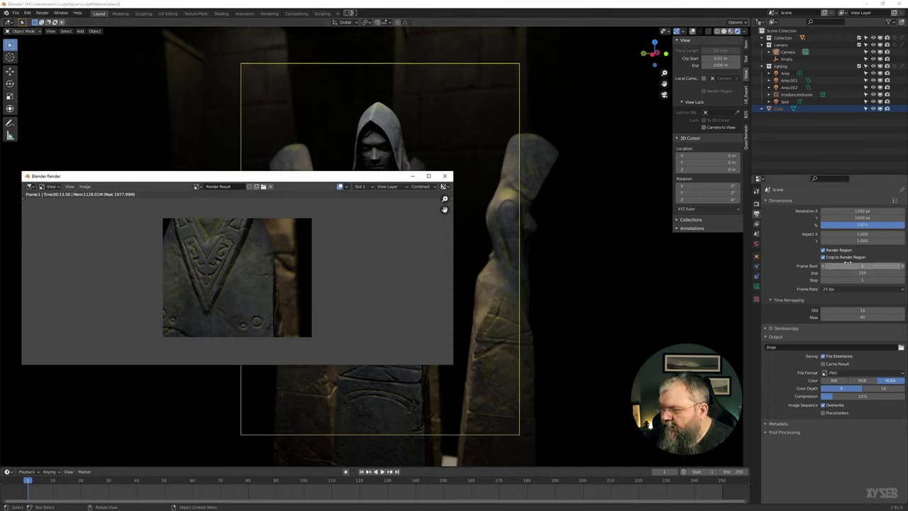
{"action": "left_click", "coordinate": [822, 257]}
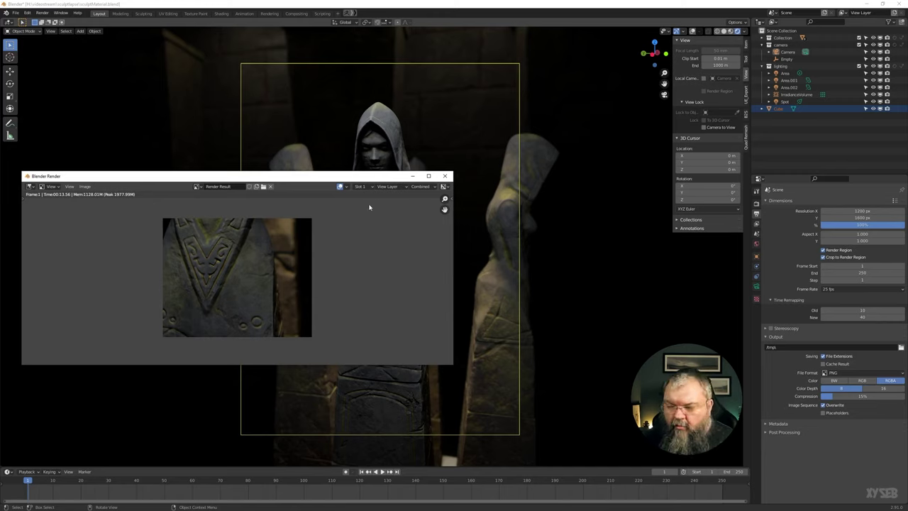
{"action": "left_click", "coordinate": [833, 259]}
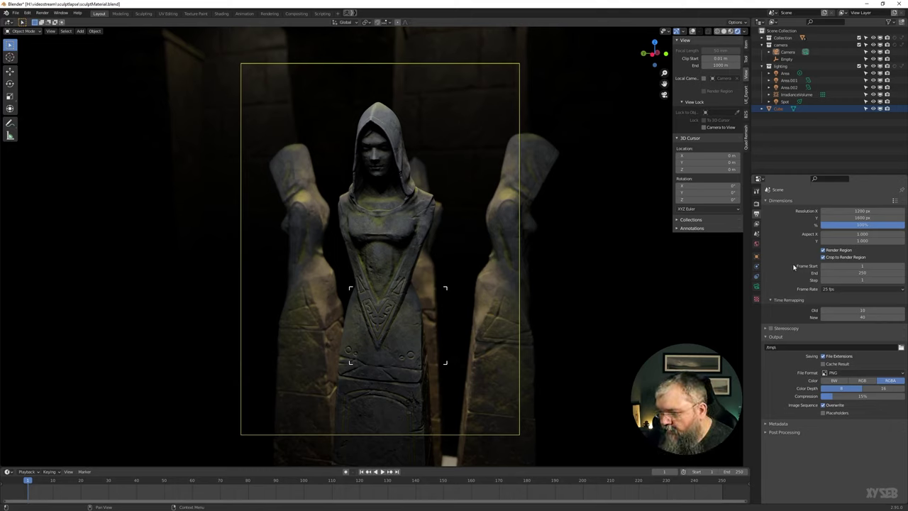
Step: Turn off Render Region and set the Frame End to 43
{"action": "left_click", "coordinate": [824, 250]}
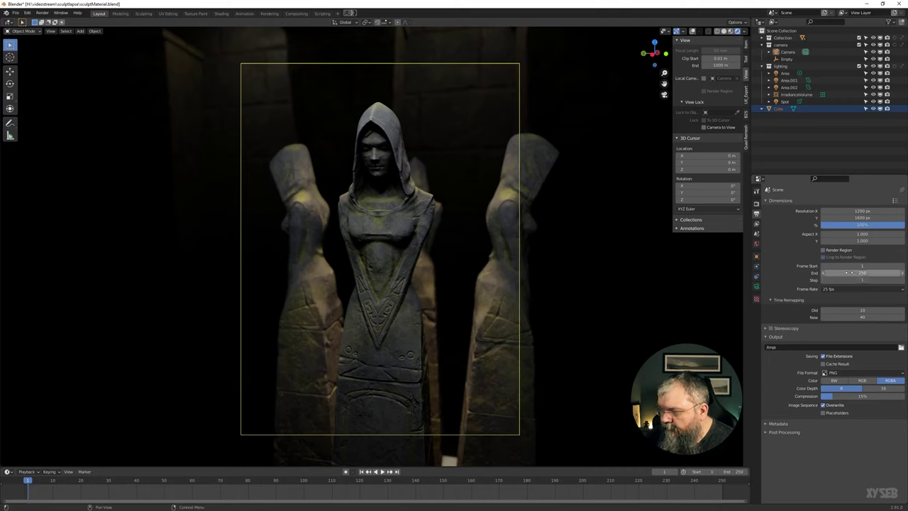
{"action": "left_click", "coordinate": [850, 272]}
{"action": "type", "text": "43"}
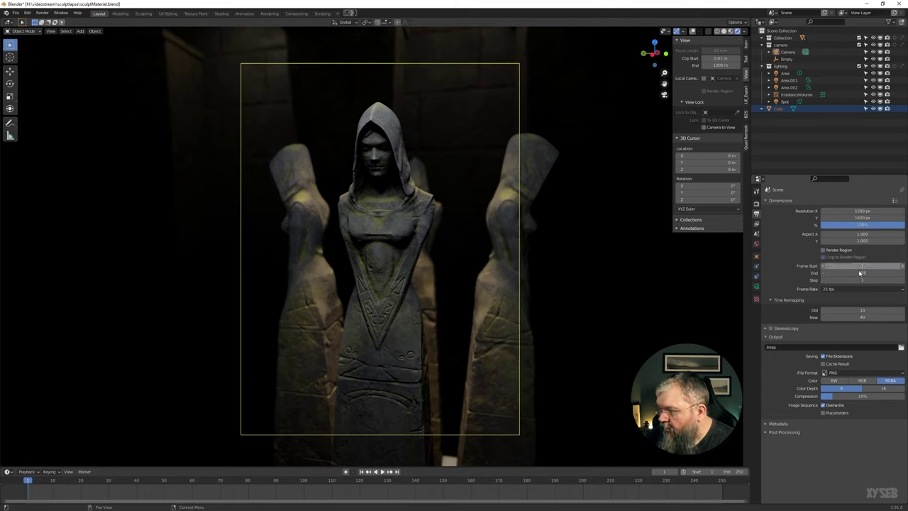
{"action": "key", "text": "Return"}
Step: Try a Frame End of 138, then restore it to 250
{"action": "left_click_drag", "start_coordinate": [861, 272], "coordinate": [887, 273]}
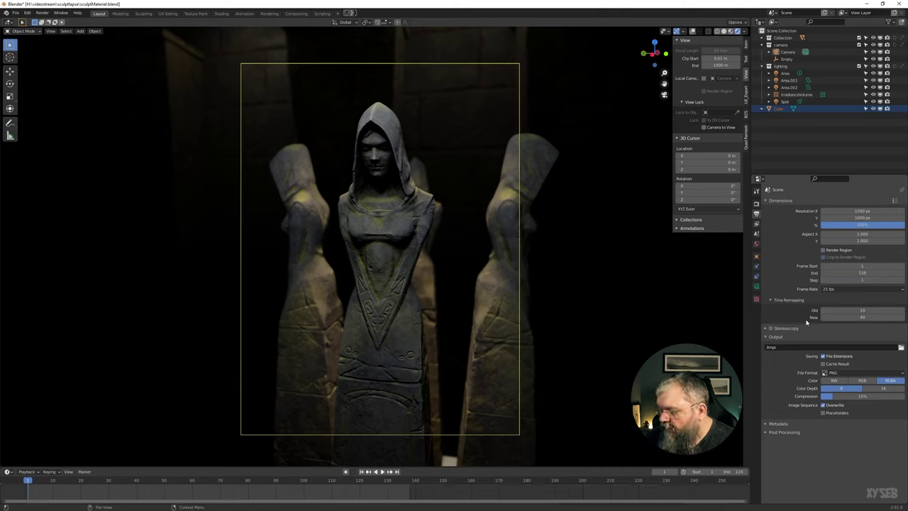
{"action": "left_click_drag", "start_coordinate": [382, 491], "coordinate": [877, 241]}
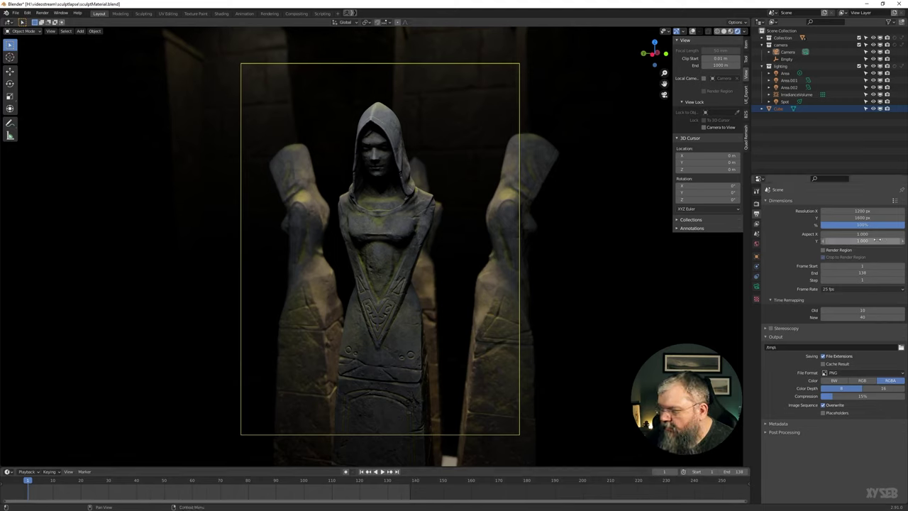
{"action": "left_click", "coordinate": [862, 272]}
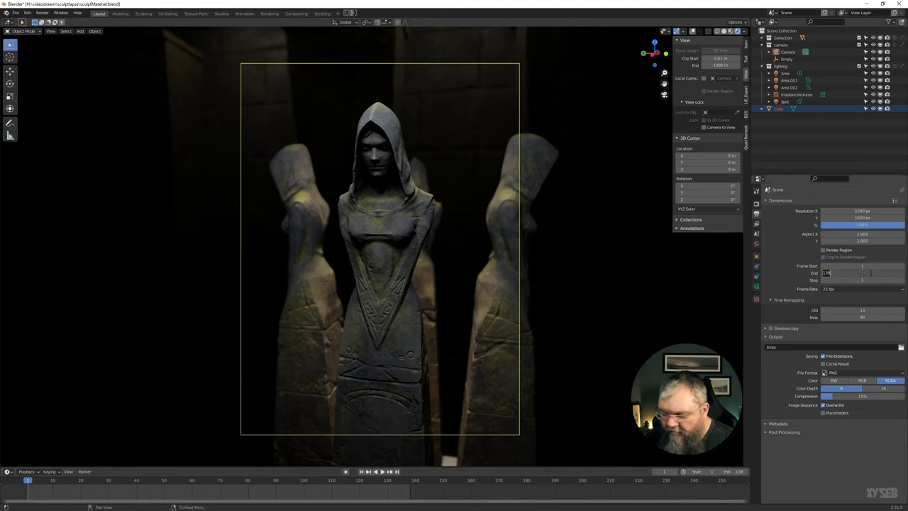
{"action": "type", "text": "250"}
{"action": "key", "text": "Return"}
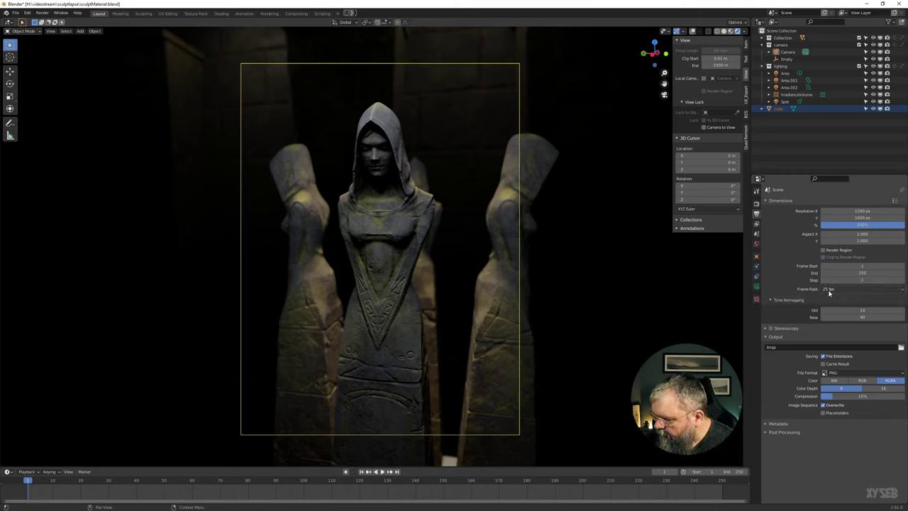
Step: Browse the frame rate presets, drag Time Remapping New to 40, and select the Camera
{"action": "left_click", "coordinate": [836, 290]}
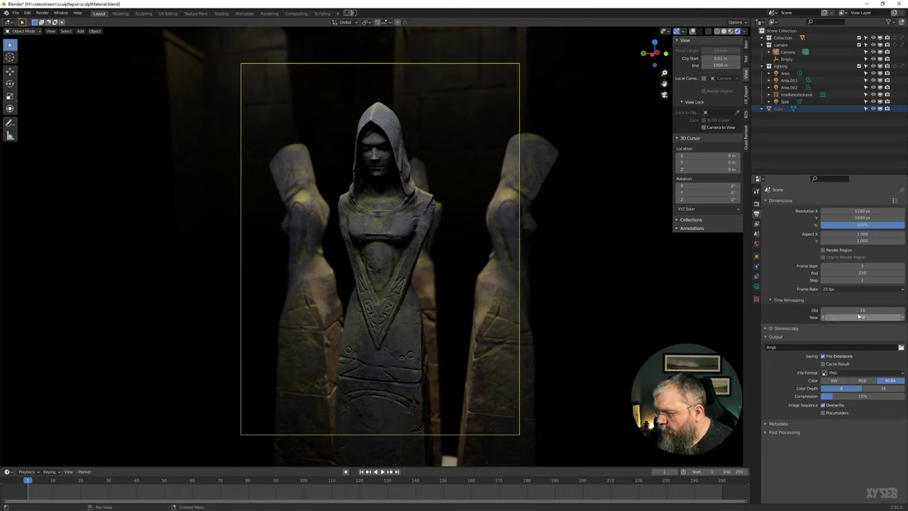
{"action": "left_click_drag", "start_coordinate": [860, 317], "coordinate": [893, 317]}
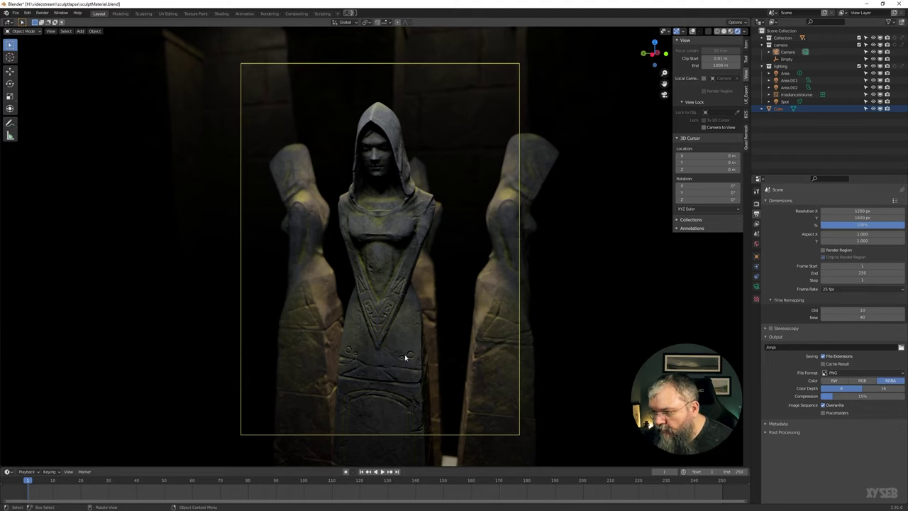
{"action": "left_click", "coordinate": [788, 53]}
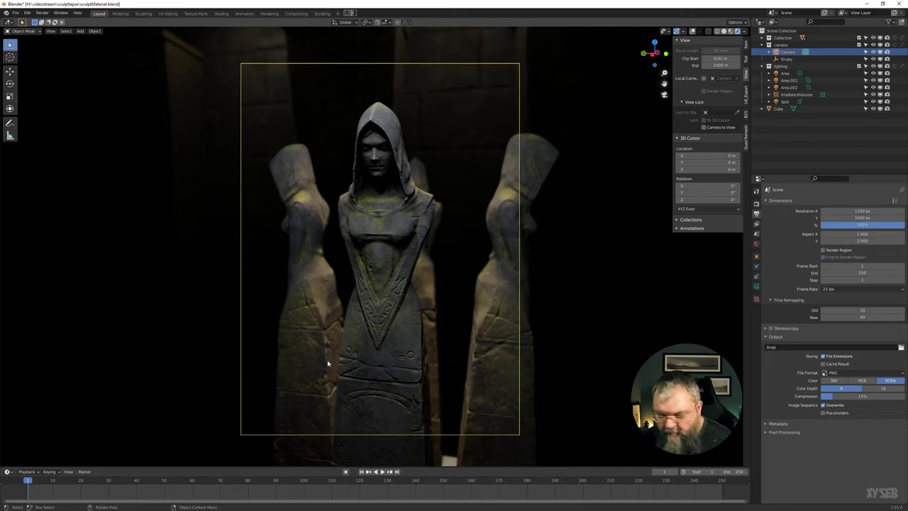
Step: Key the camera's Location & Rotation at frame 1 and advance playback to frame 20
{"action": "key", "text": "i"}
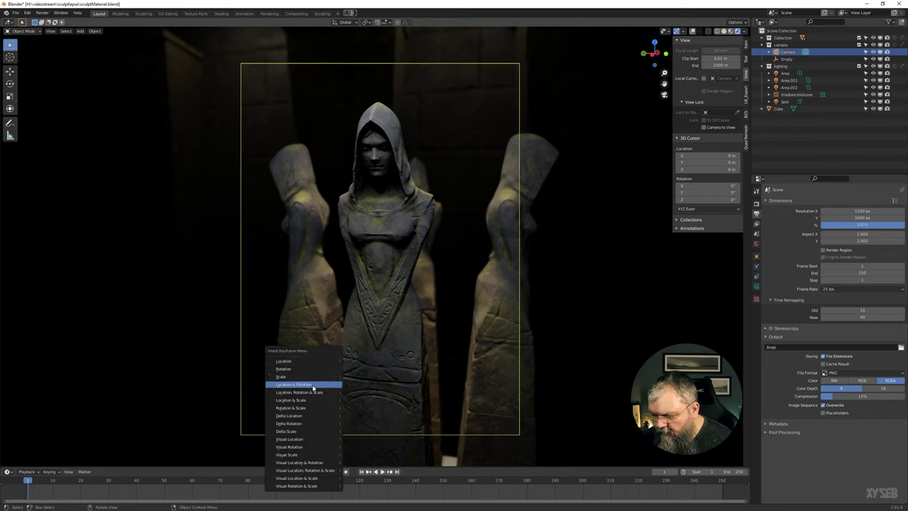
{"action": "left_click", "coordinate": [313, 387]}
{"action": "key", "text": "space"}
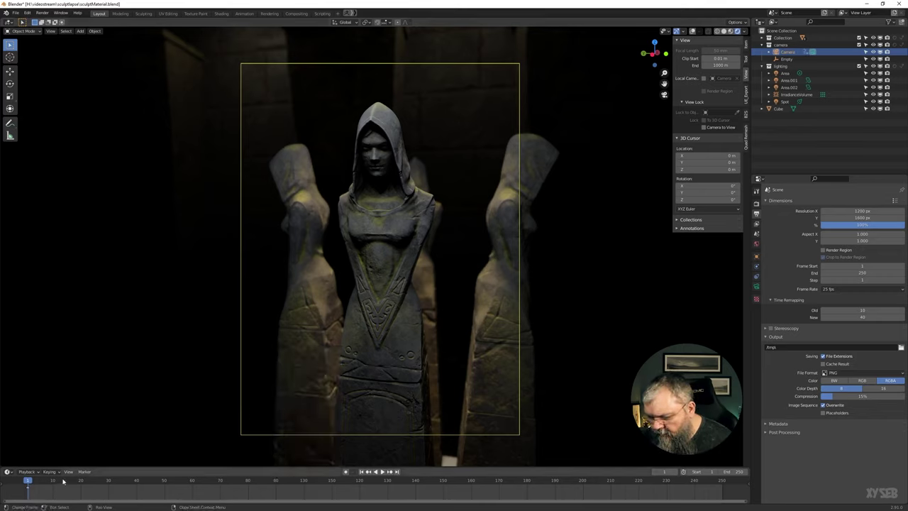
{"action": "key", "text": "space"}
Step: With Camera to View on, move the camera closer to the statues and key it at frame 20
{"action": "mouse_move", "coordinate": [345, 353]}
{"action": "middle_mouse_down"}
{"action": "mouse_move", "coordinate": [361, 340]}
{"action": "mouse_move", "coordinate": [551, 300]}
{"action": "middle_mouse_up"}
{"action": "key", "text": "KP_0"}
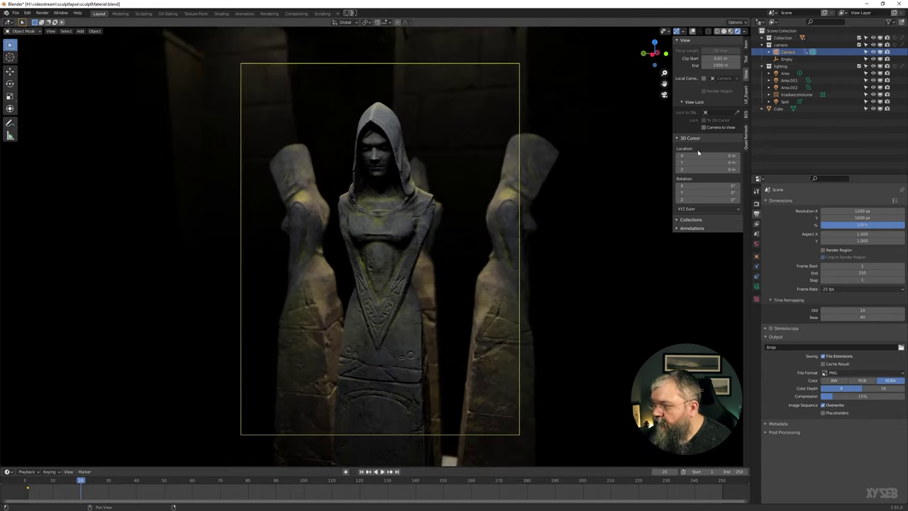
{"action": "left_click", "coordinate": [704, 127]}
{"action": "mouse_move", "coordinate": [319, 351]}
{"action": "middle_mouse_down", "text": "shift"}
{"action": "mouse_move", "coordinate": [383, 351]}
{"action": "mouse_move", "coordinate": [362, 348]}
{"action": "middle_mouse_up", "text": "shift"}
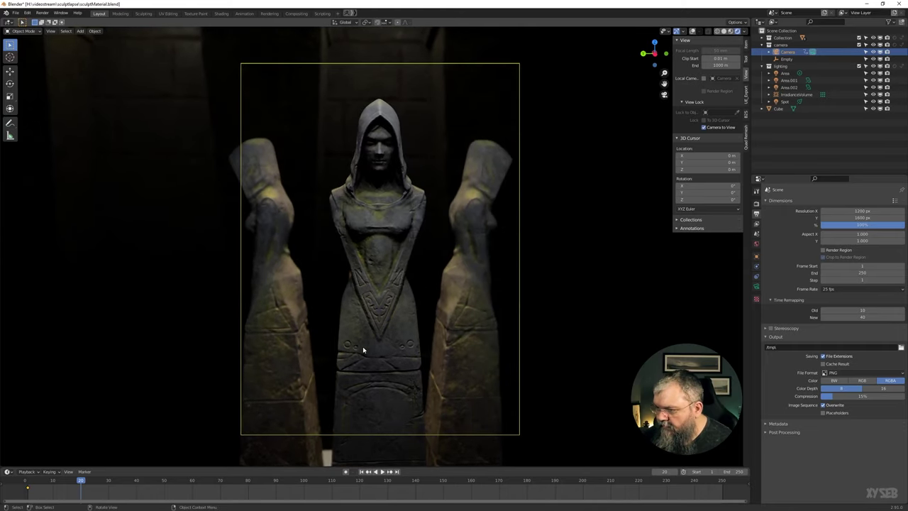
{"action": "right_click", "coordinate": [362, 348]}
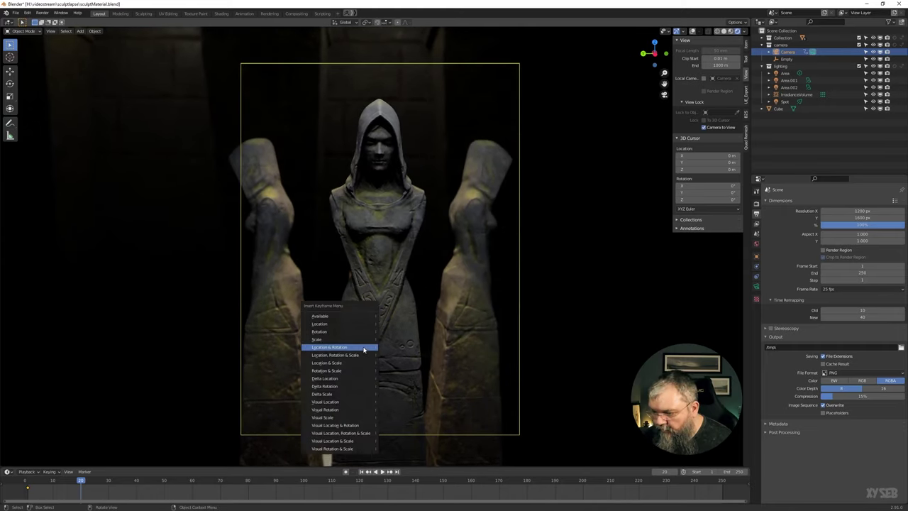
{"action": "key", "text": "Escape"}
Step: Play back the keyed camera move and stop around frame 10
{"action": "key", "text": "space"}
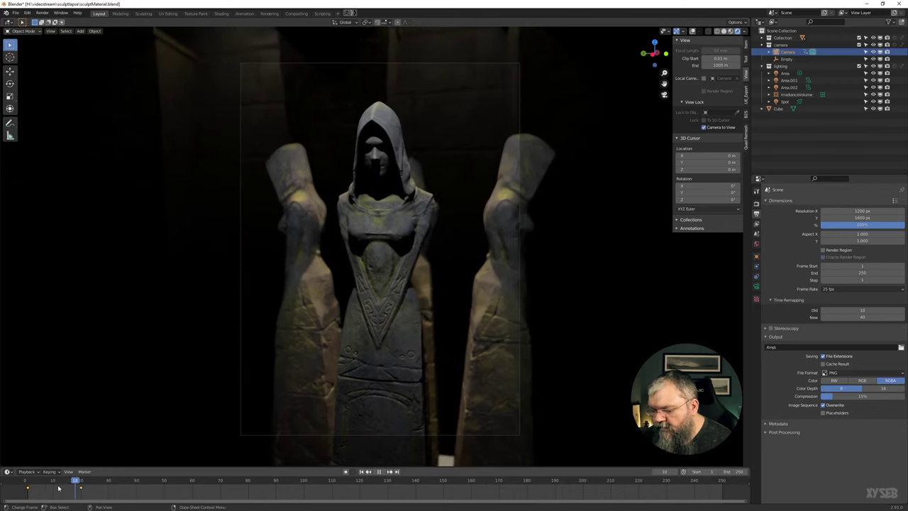
{"action": "left_click", "coordinate": [65, 487]}
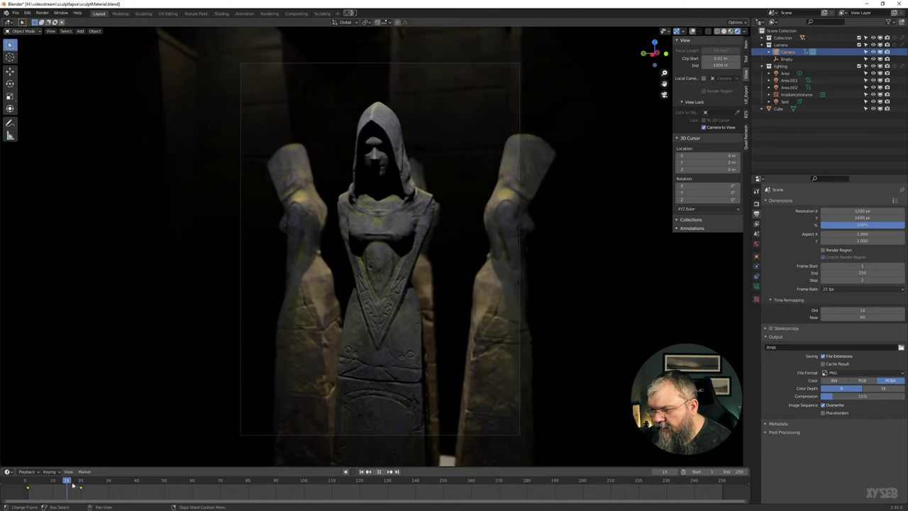
{"action": "key", "text": "Escape"}
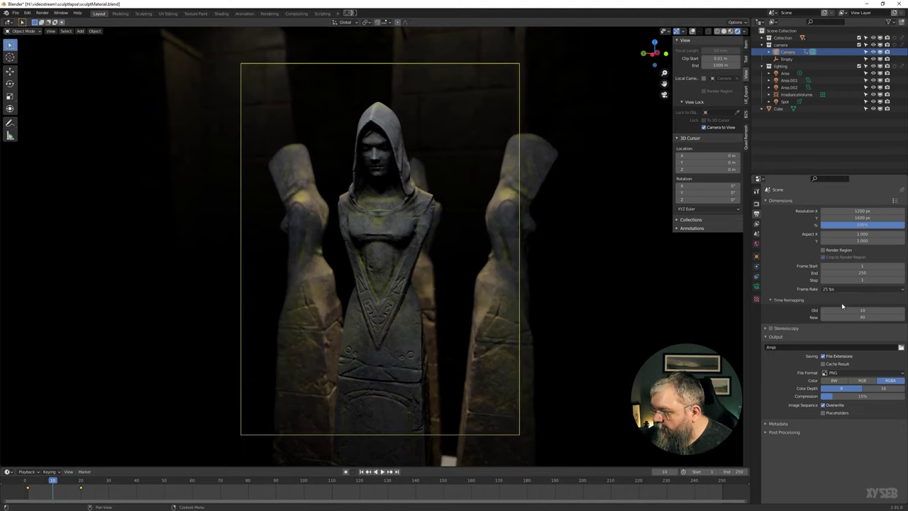
{"action": "left_click", "coordinate": [862, 310]}
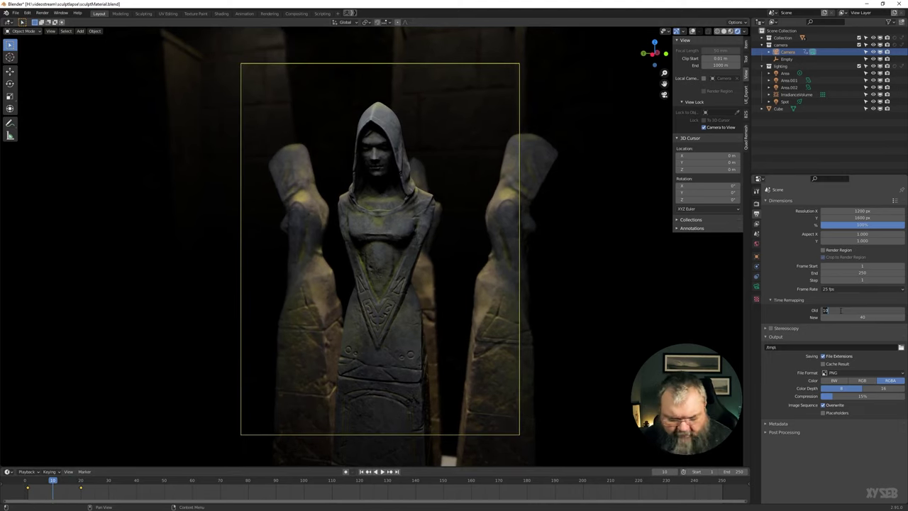
Step: Enter 100 for time remapping and play the animation to frame 100
{"action": "type", "text": "100"}
{"action": "key", "text": "Tab"}
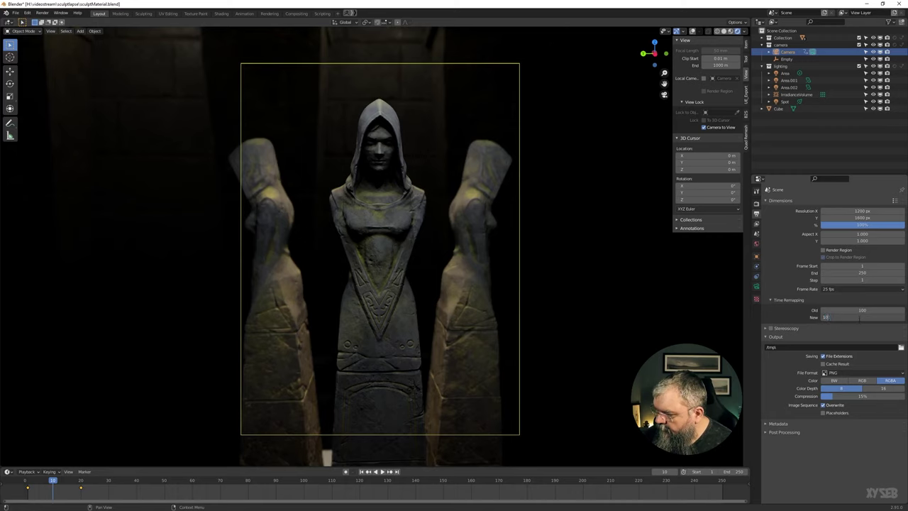
{"action": "key", "text": "Return"}
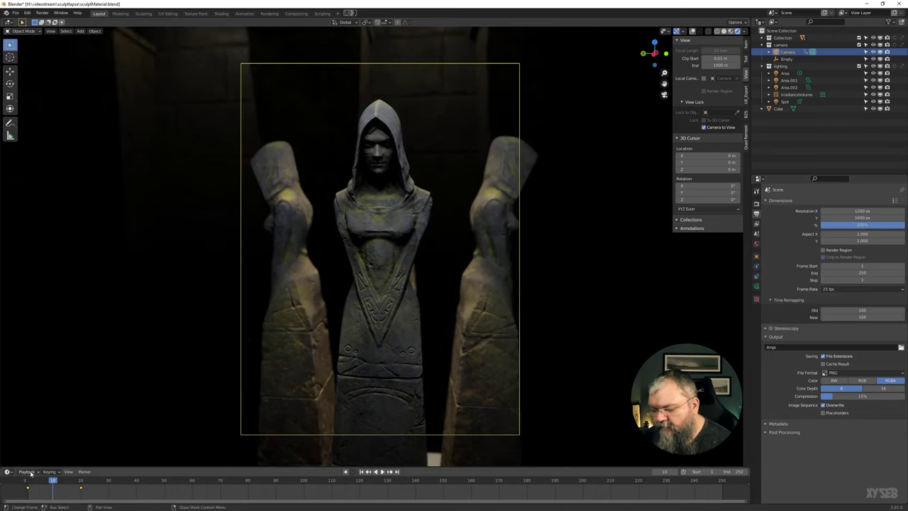
{"action": "key", "text": "space"}
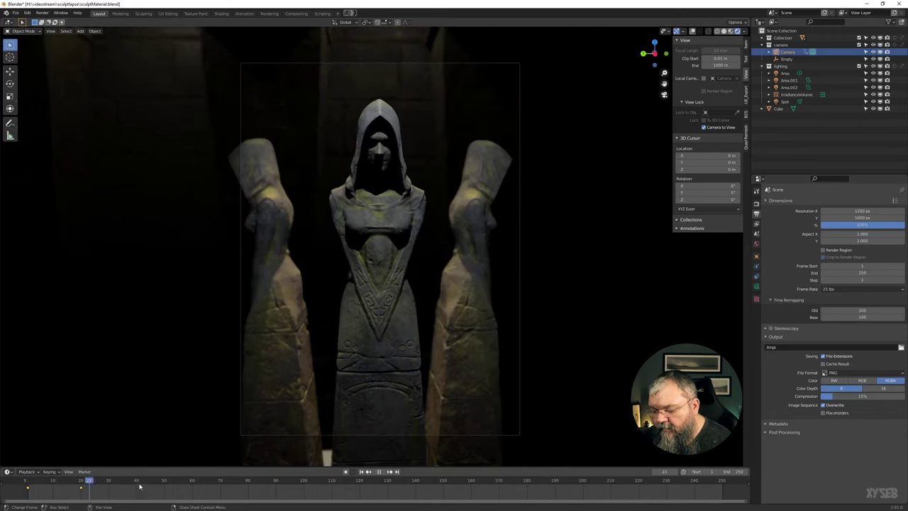
{"action": "key", "text": "space"}
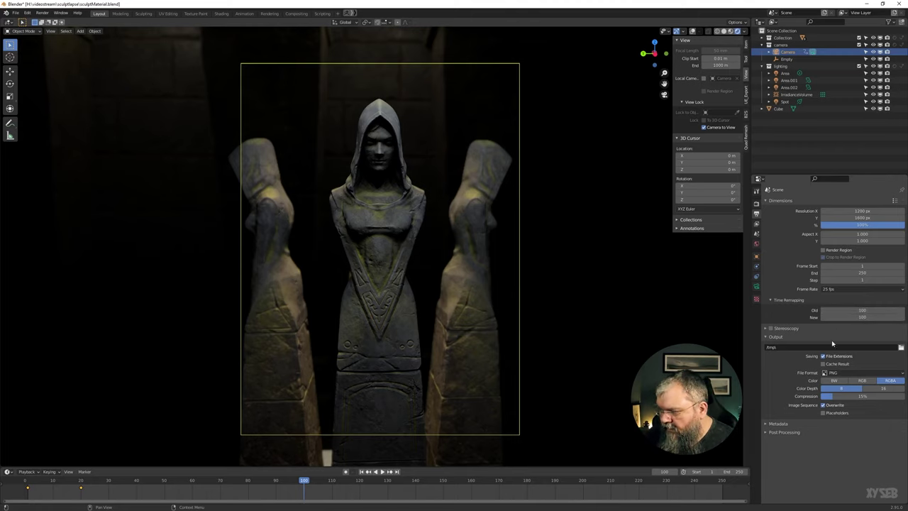
Step: Set the Old time-remapping value to 10 and scrub back to about frame 10
{"action": "left_click_drag", "start_coordinate": [875, 310], "coordinate": [856, 309]}
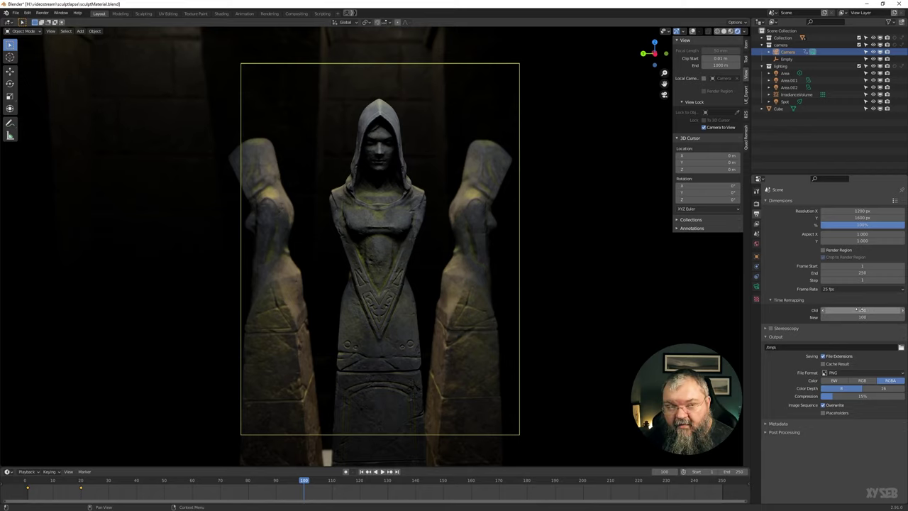
{"action": "left_click", "coordinate": [861, 310]}
{"action": "type", "text": "10"}
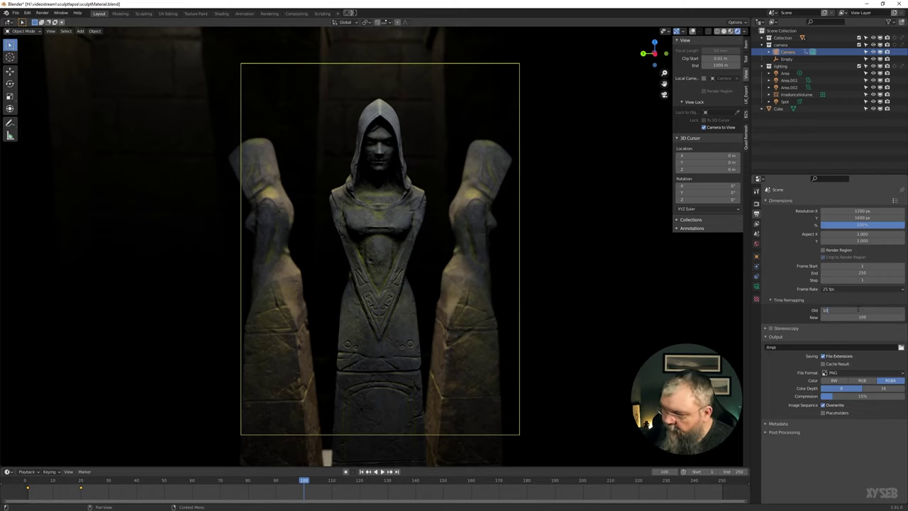
{"action": "key", "text": "Return"}
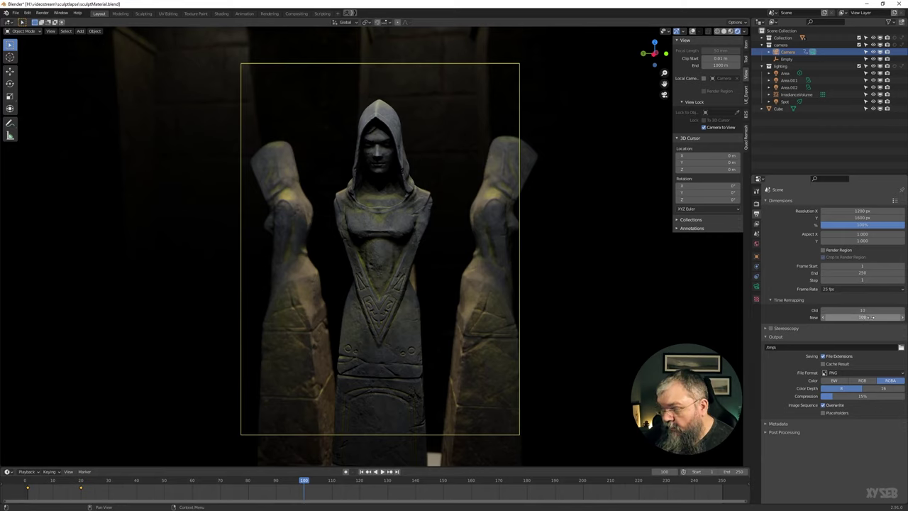
{"action": "mouse_move", "coordinate": [304, 484]}
{"action": "left_mouse_down"}
{"action": "mouse_move", "coordinate": [61, 492]}
{"action": "mouse_move", "coordinate": [301, 482]}
{"action": "mouse_move", "coordinate": [290, 486]}
{"action": "left_mouse_up"}
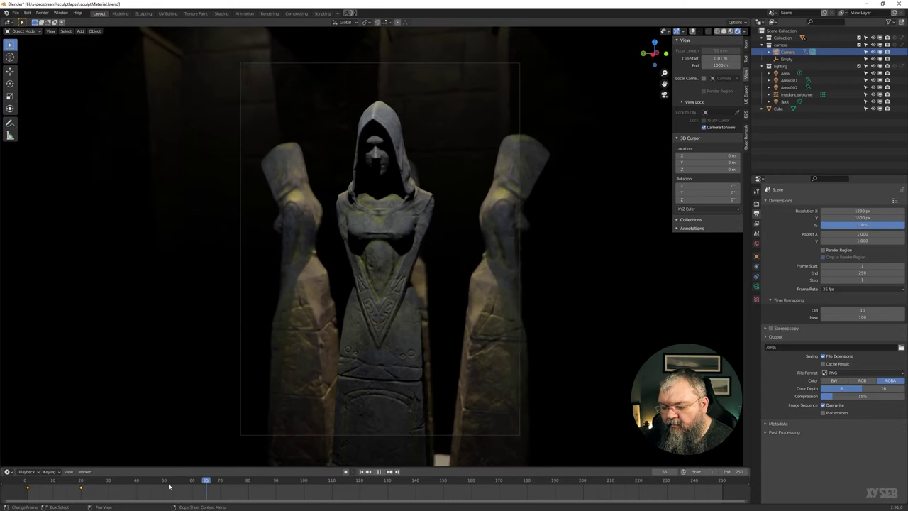
Step: Set Time Remapping New to 10 and play from about frame 15
{"action": "left_click", "coordinate": [858, 317]}
{"action": "type", "text": "10"}
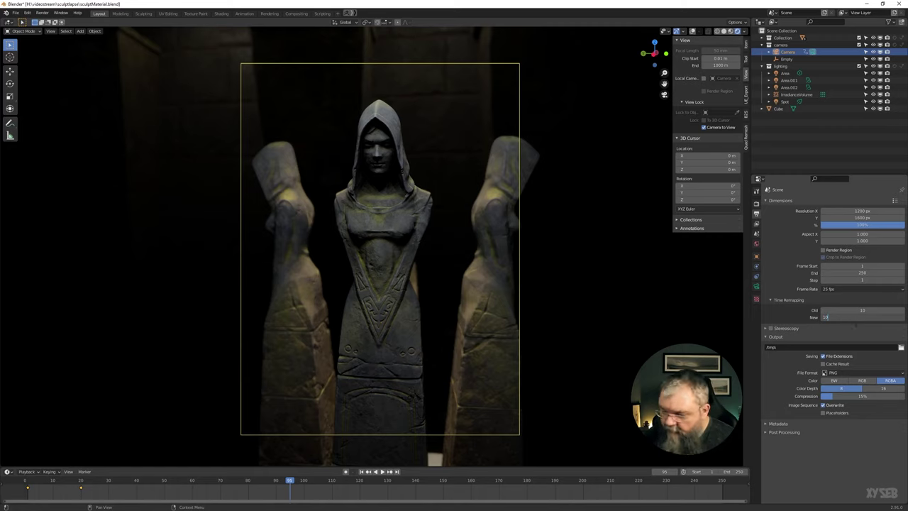
{"action": "key", "text": "Return"}
{"action": "left_click_drag", "start_coordinate": [283, 481], "coordinate": [25, 485]}
{"action": "key", "text": "space"}
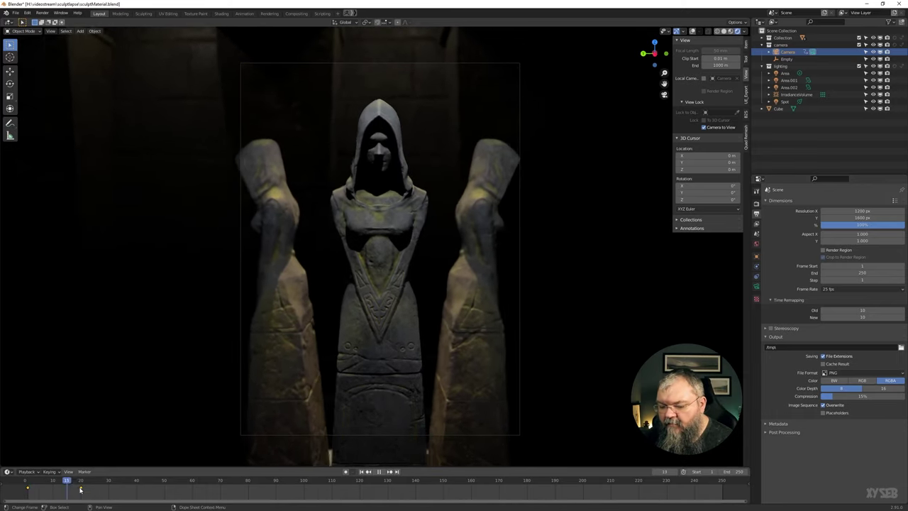
{"action": "key", "text": "space"}
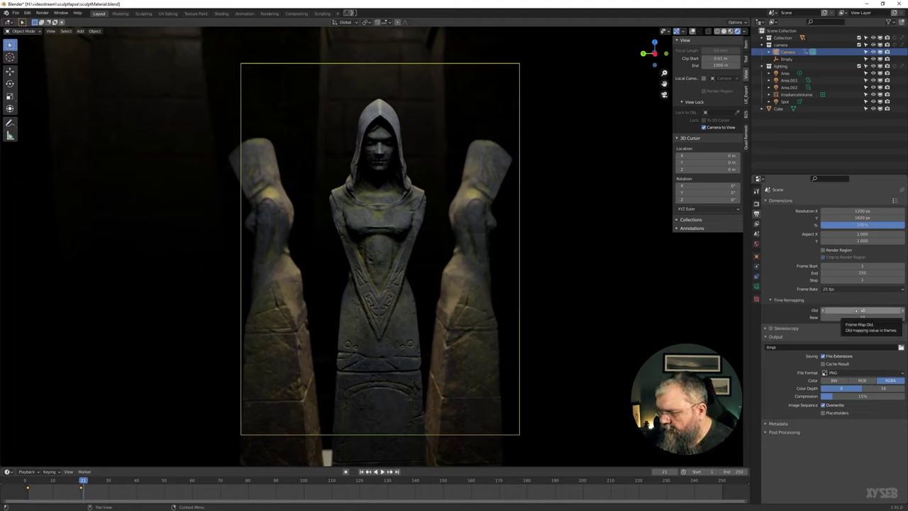
Step: Remap Old 100 to New 20 and play the faster animation from frame 1
{"action": "left_click", "coordinate": [856, 310]}
{"action": "type", "text": "100"}
{"action": "left_click", "coordinate": [865, 316]}
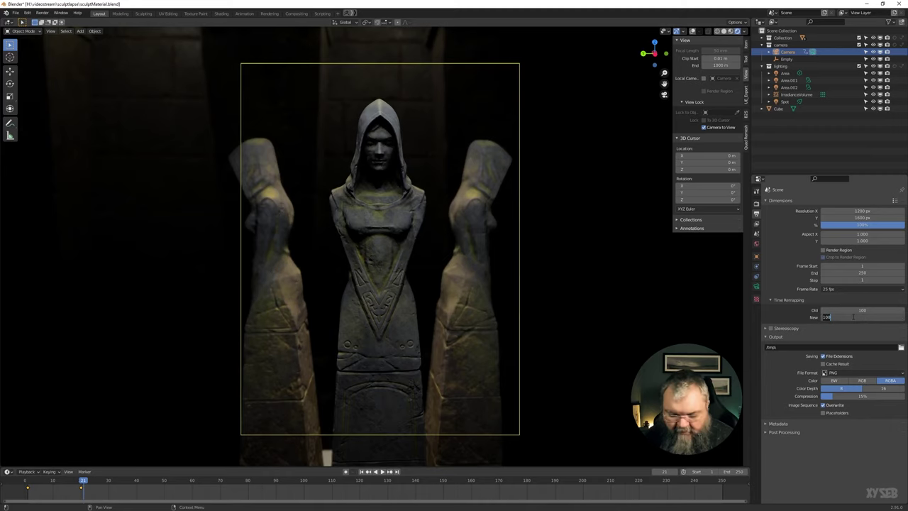
{"action": "type", "text": "20"}
{"action": "key", "text": "Return"}
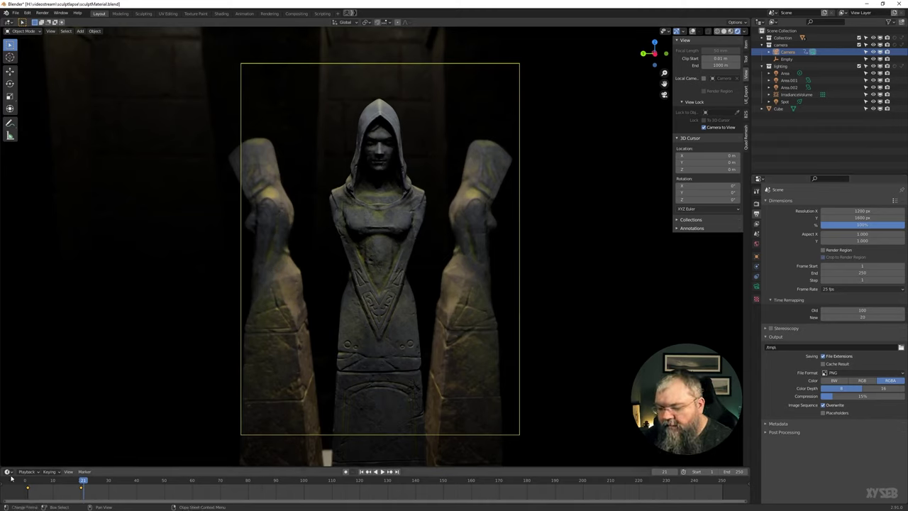
{"action": "left_click_drag", "start_coordinate": [80, 482], "coordinate": [28, 483]}
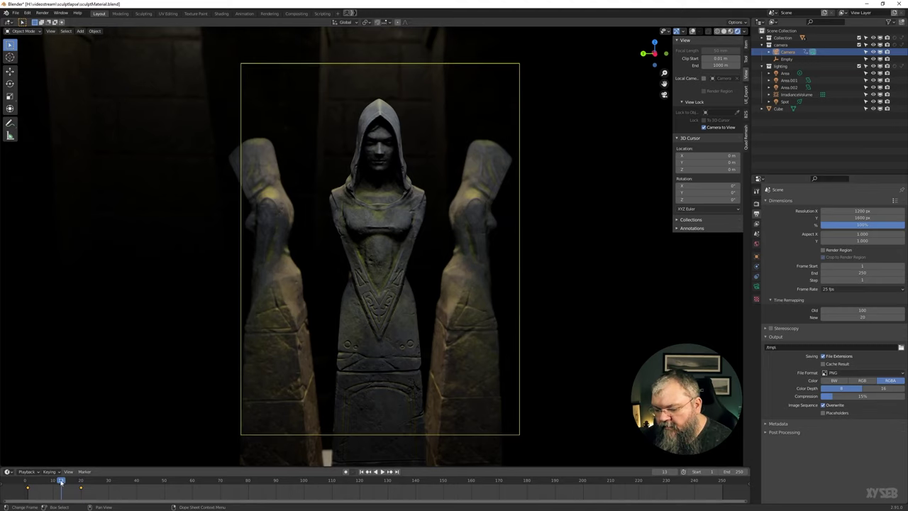
{"action": "key", "text": "space"}
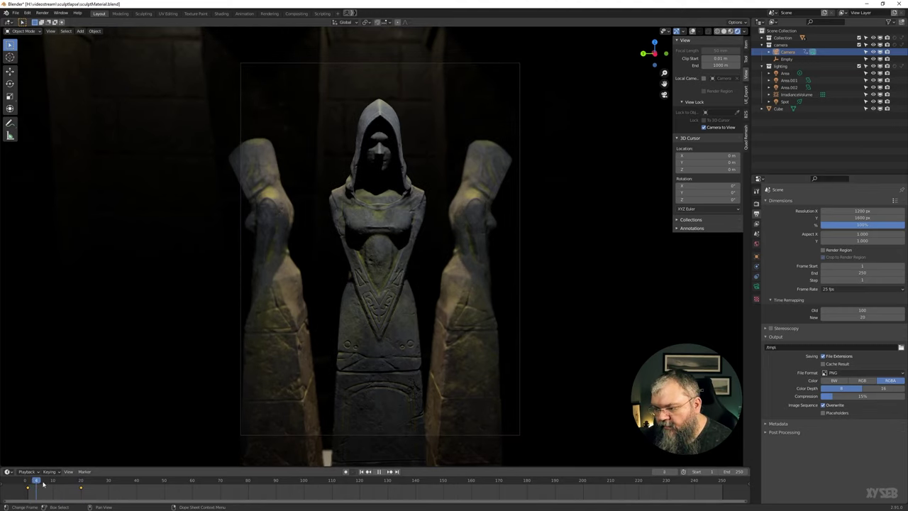
{"action": "left_click_drag", "start_coordinate": [28, 483], "coordinate": [42, 485]}
{"action": "key", "text": "space"}
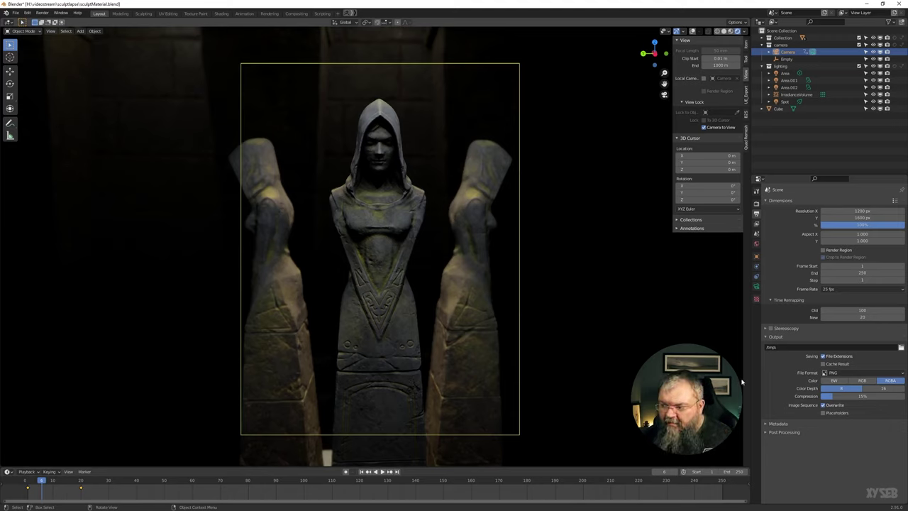
Step: Set Time Remapping New back to 100
{"action": "left_click", "coordinate": [863, 317]}
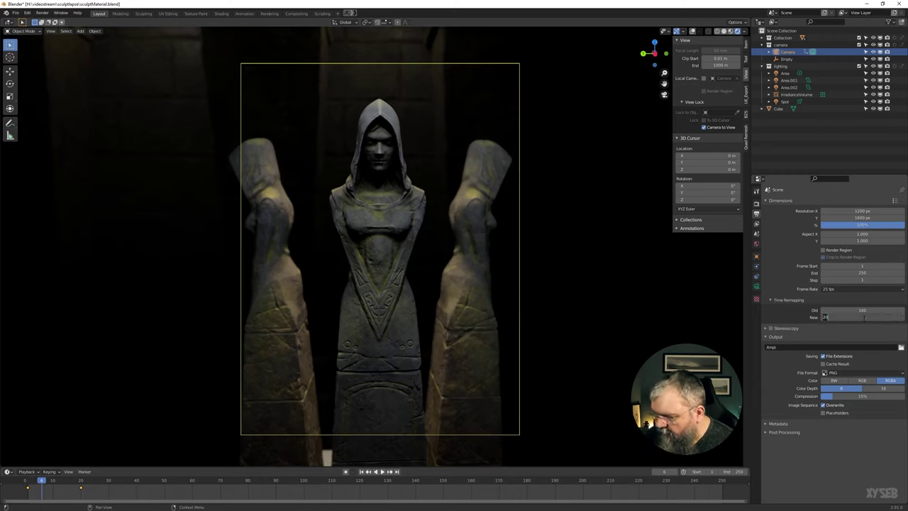
{"action": "type", "text": "100"}
{"action": "key", "text": "Return"}
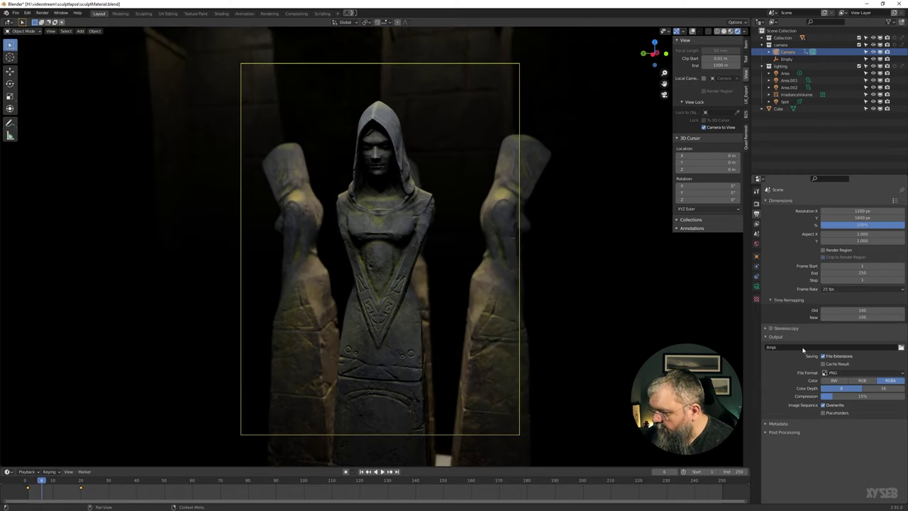
Step: Try the Stereo 3D and Multi-View modes, then switch Stereoscopy off and collapse its panel
{"action": "left_click", "coordinate": [779, 203]}
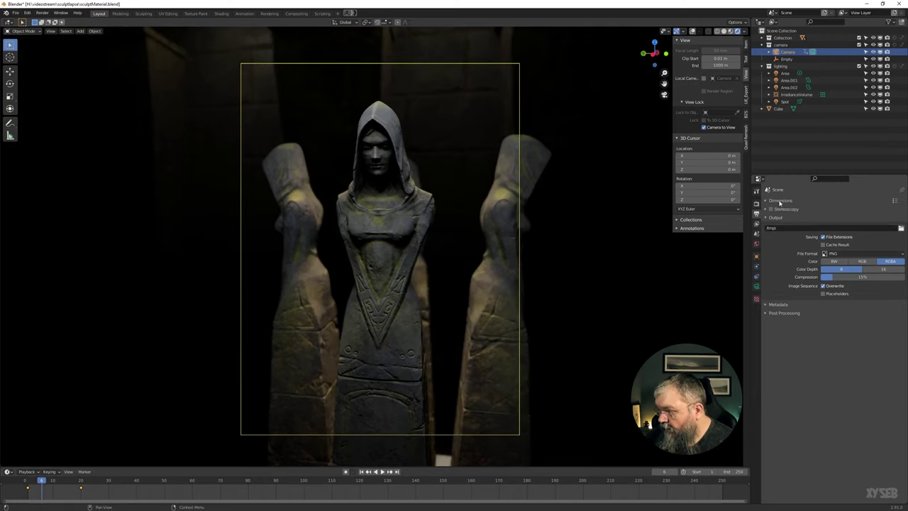
{"action": "left_click", "coordinate": [779, 209]}
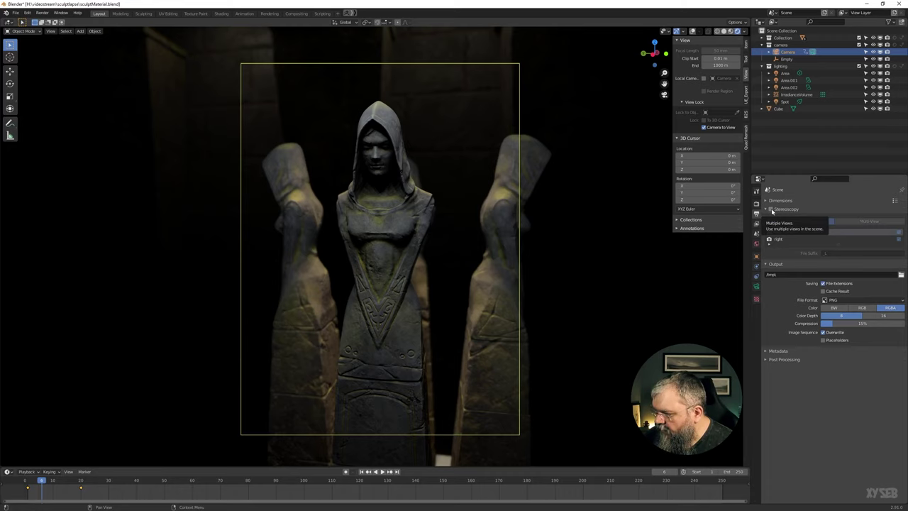
{"action": "left_click", "coordinate": [771, 209]}
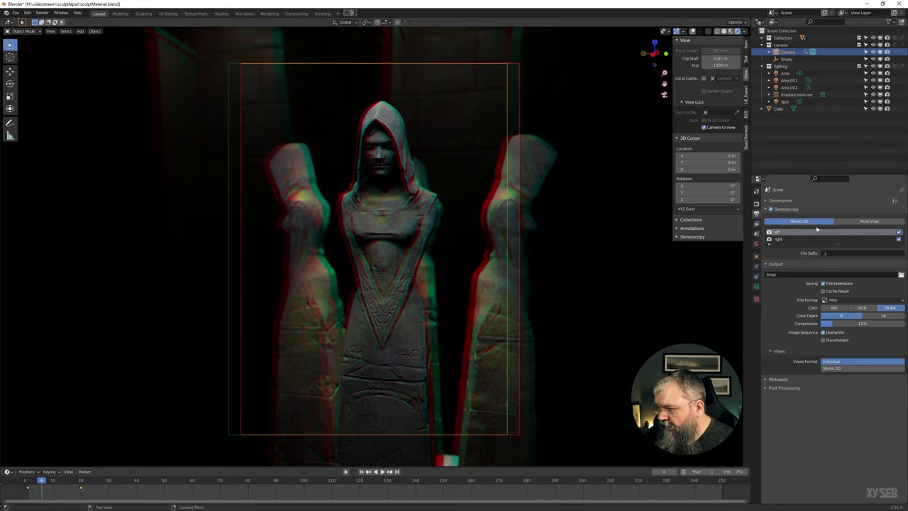
{"action": "left_click", "coordinate": [858, 222]}
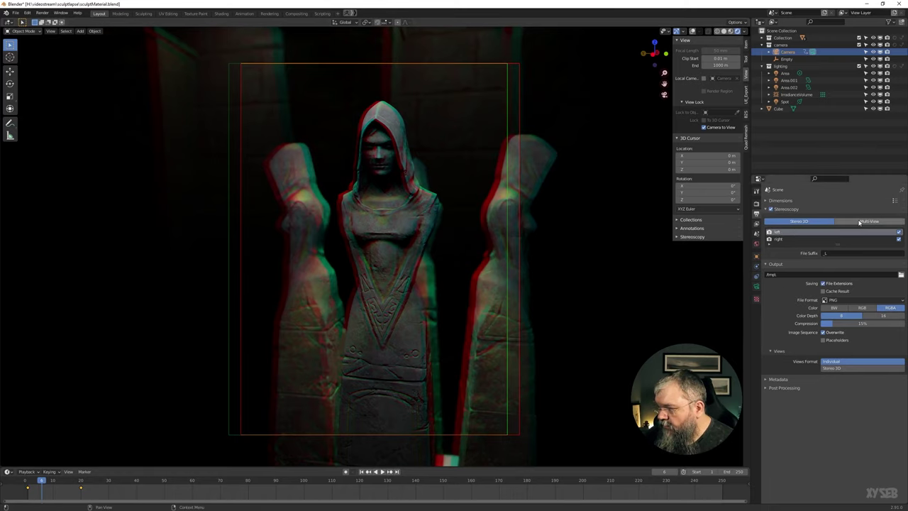
{"action": "left_click", "coordinate": [812, 222]}
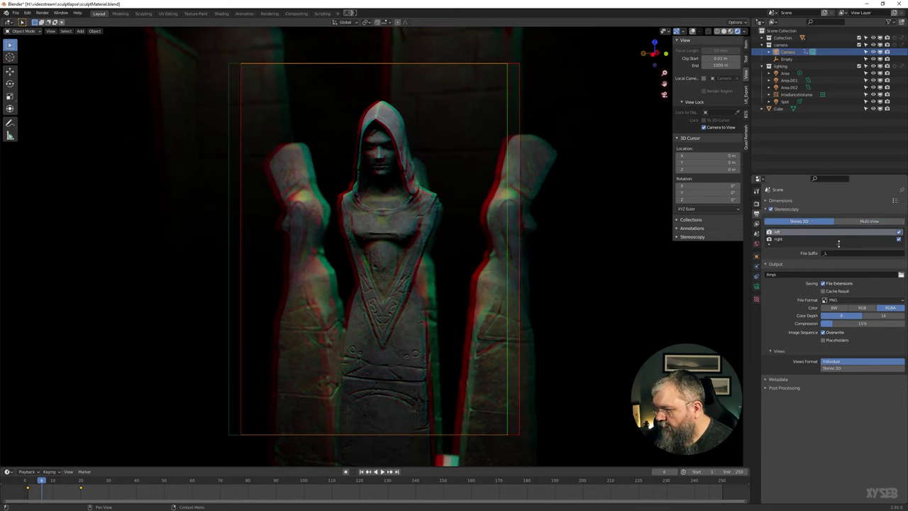
{"action": "left_click_drag", "start_coordinate": [837, 250], "coordinate": [837, 247]}
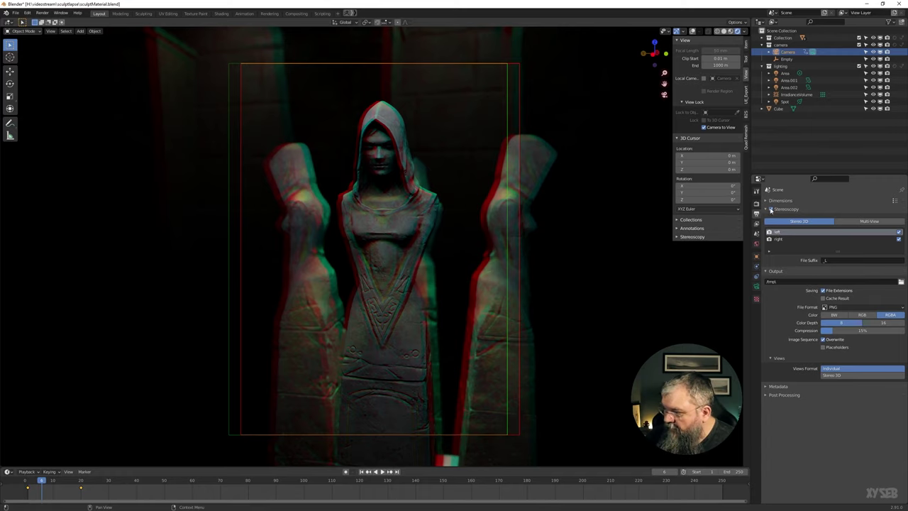
{"action": "left_click", "coordinate": [768, 208]}
{"action": "left_click", "coordinate": [783, 208]}
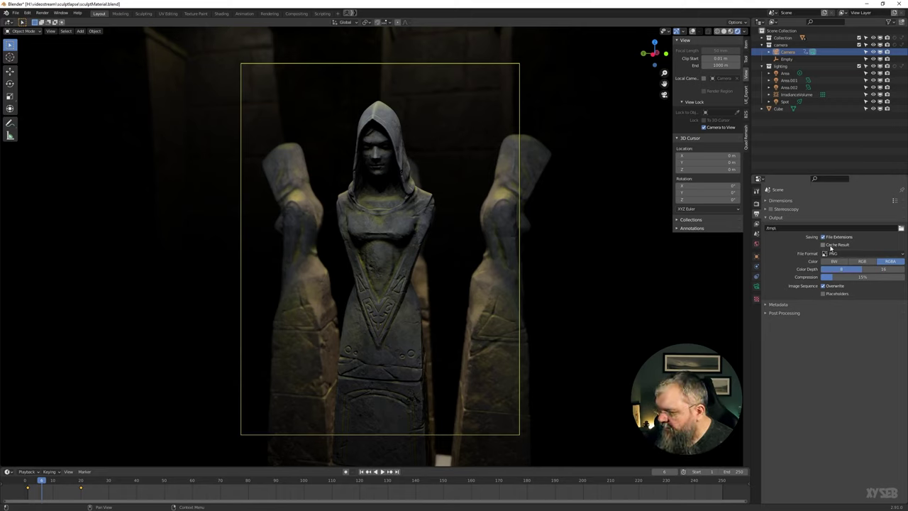
{"action": "left_click", "coordinate": [829, 245]}
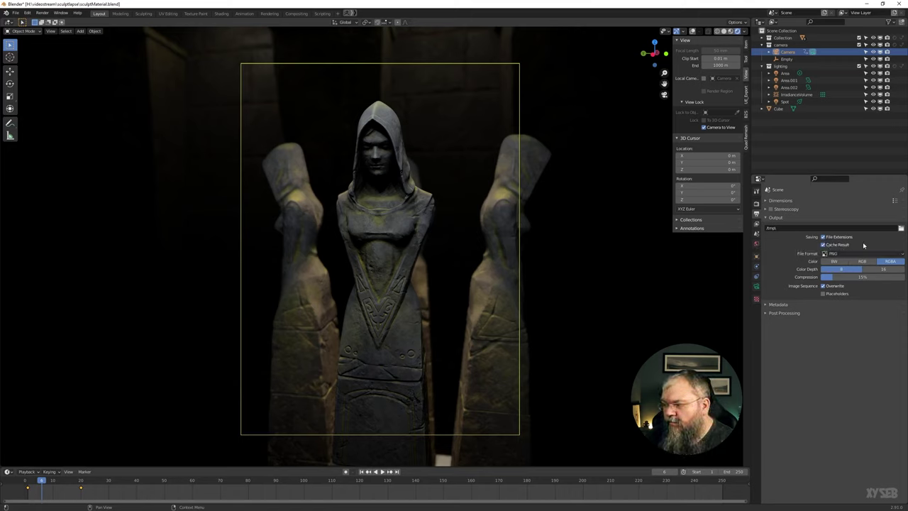
{"action": "mouse_move", "coordinate": [836, 244]}
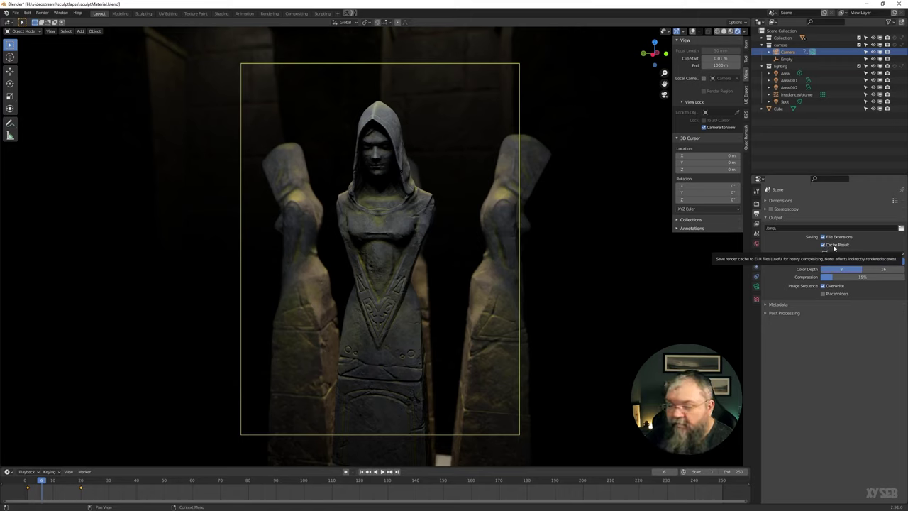
{"action": "left_click", "coordinate": [824, 244]}
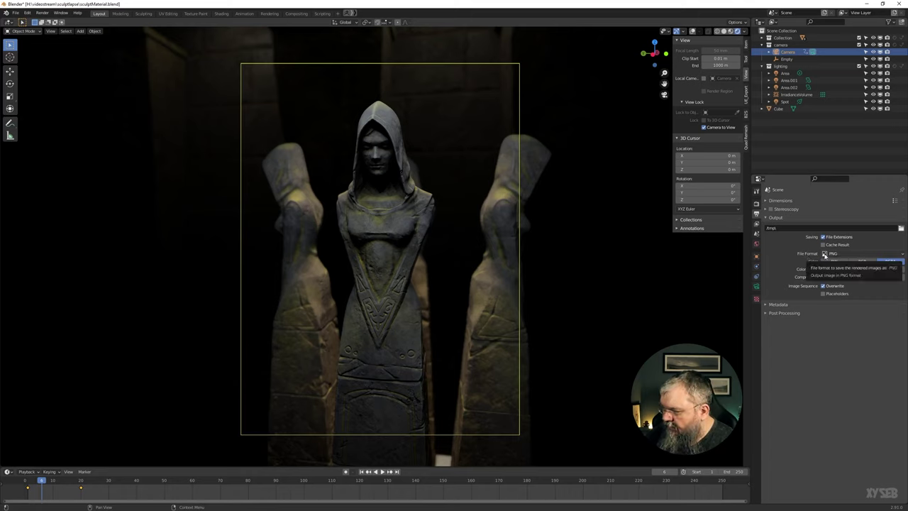
Step: Try PNG and Targa as the file format, then choose OpenEXR (RGBA, Float Full, ZIP)
{"action": "left_click", "coordinate": [833, 255]}
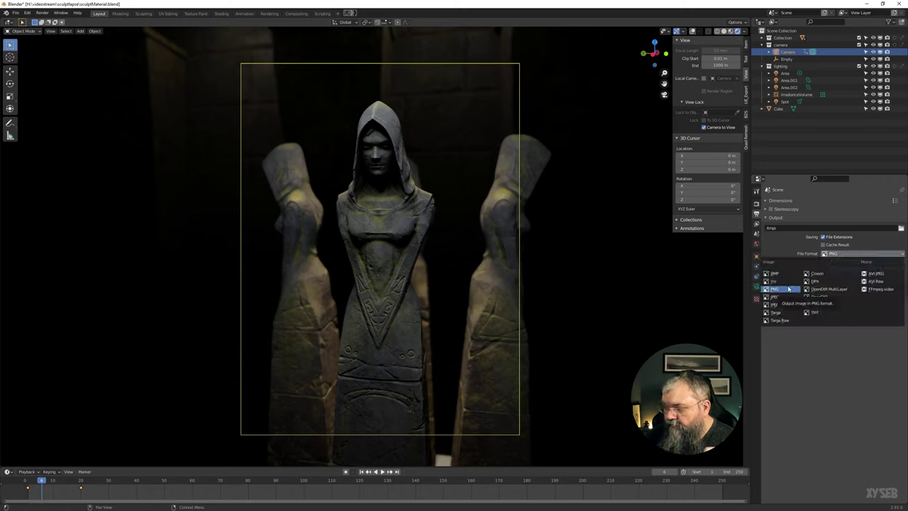
{"action": "left_click", "coordinate": [792, 243]}
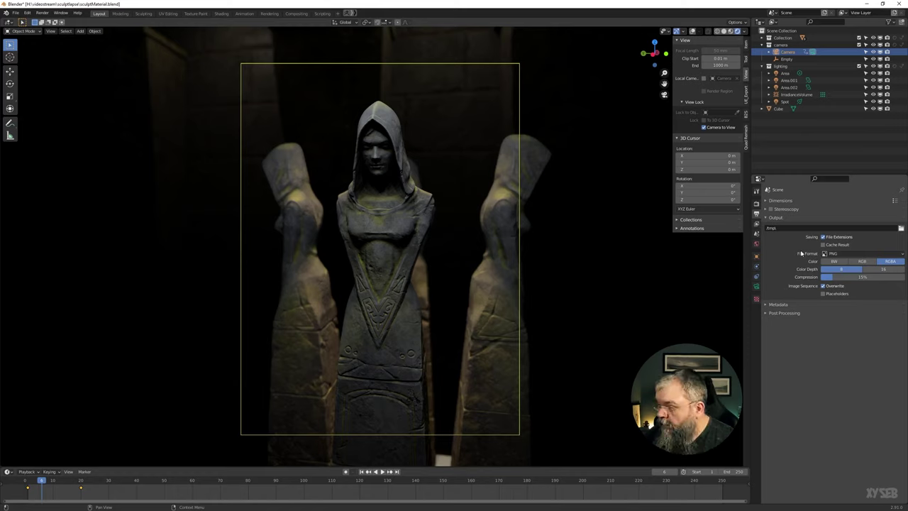
{"action": "left_click", "coordinate": [853, 255]}
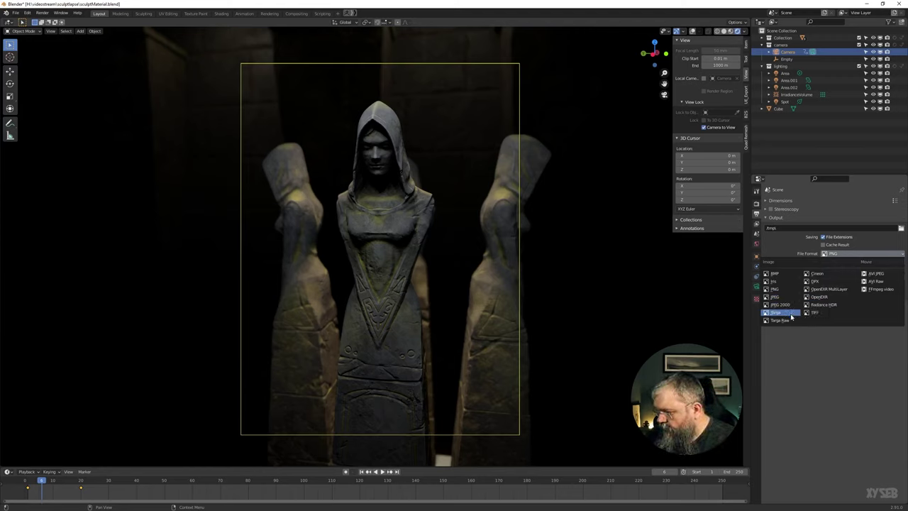
{"action": "left_click", "coordinate": [782, 314]}
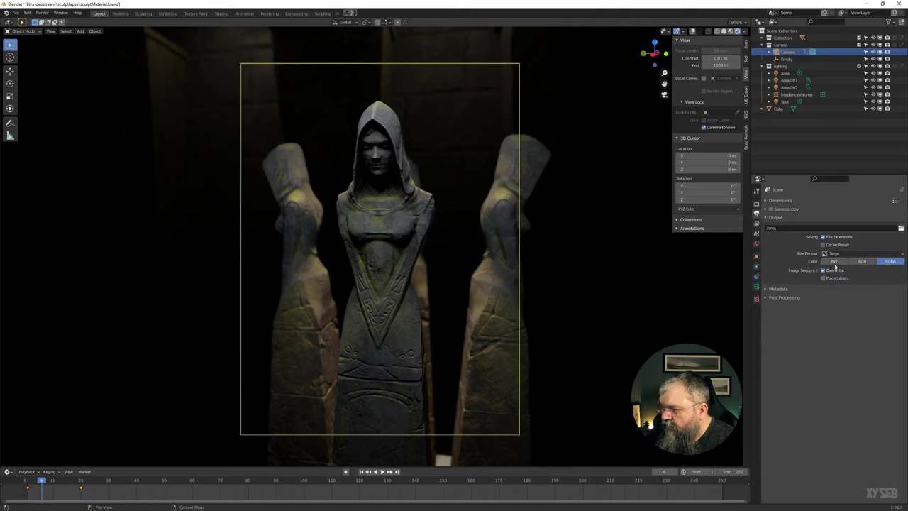
{"action": "left_click", "coordinate": [838, 254]}
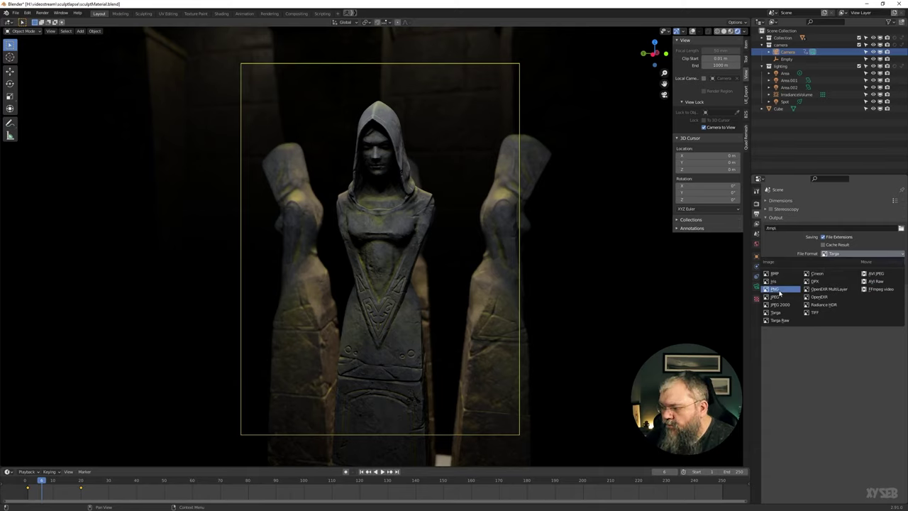
{"action": "left_click", "coordinate": [780, 292]}
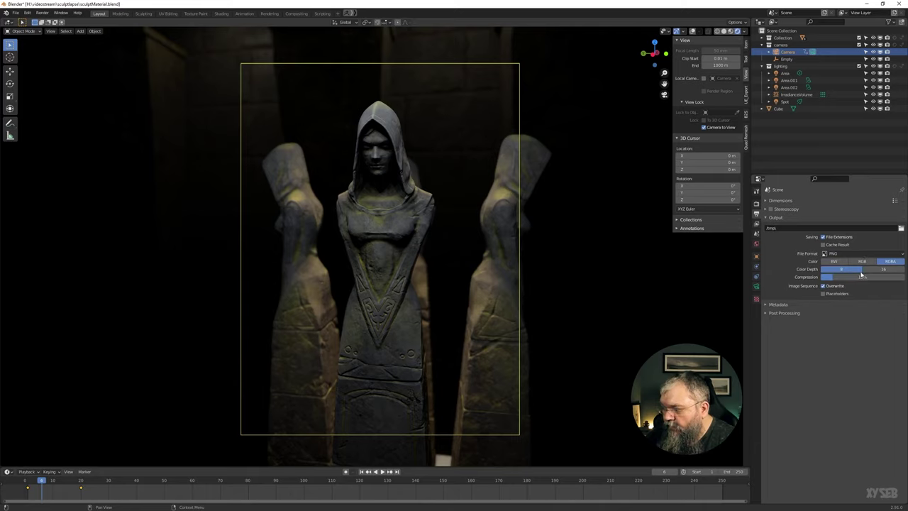
{"action": "left_click", "coordinate": [847, 253]}
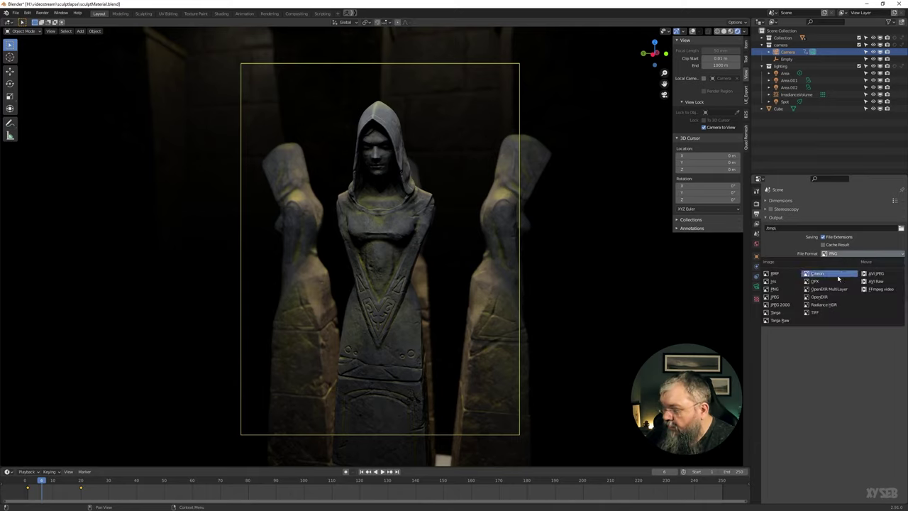
{"action": "left_click", "coordinate": [819, 297]}
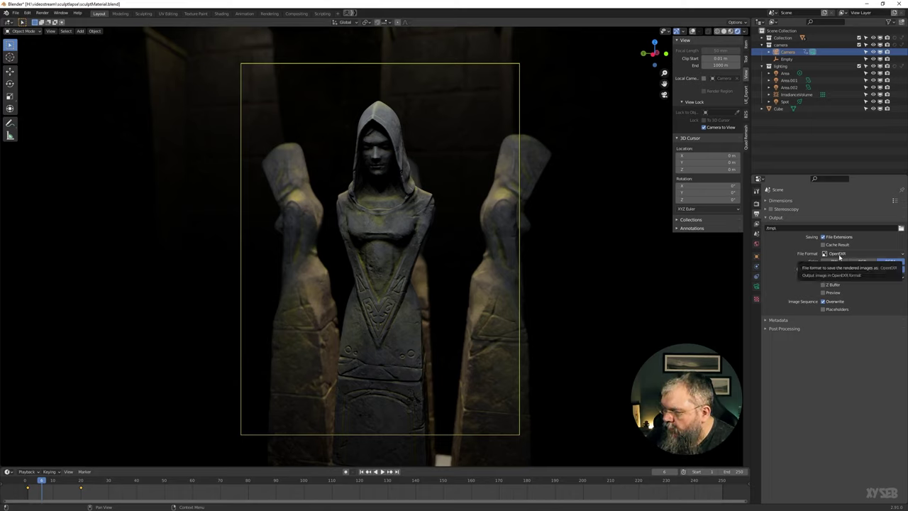
Step: Change the output File Format from OpenEXR back to PNG
{"action": "left_click", "coordinate": [838, 255]}
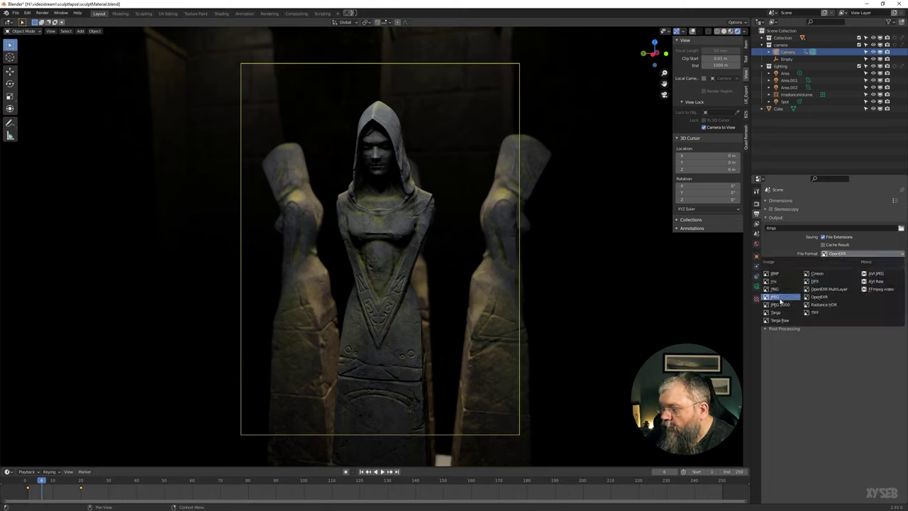
{"action": "left_click", "coordinate": [779, 293]}
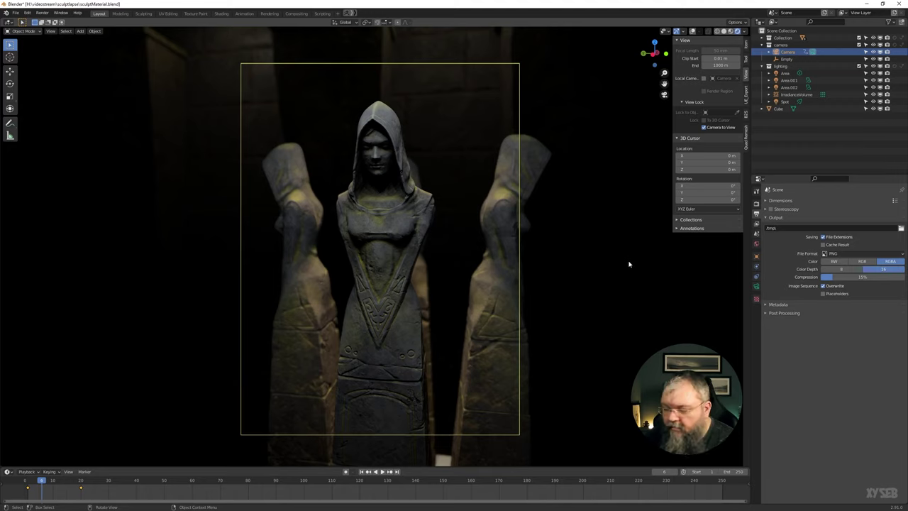
Step: Set PNG colour depth to 8-bit, leave Overwrite on, and expand Dimensions showing 2200 × 1600 px
{"action": "left_click", "coordinate": [841, 269]}
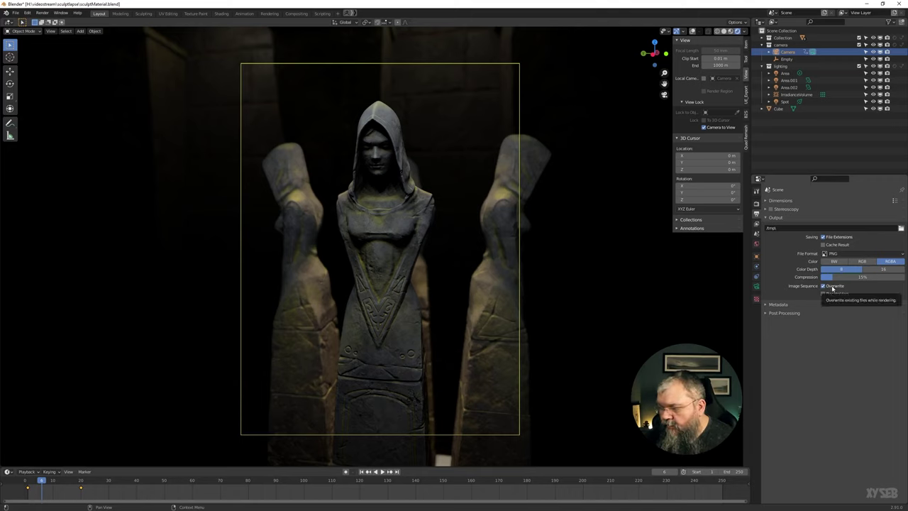
{"action": "left_click", "coordinate": [832, 288]}
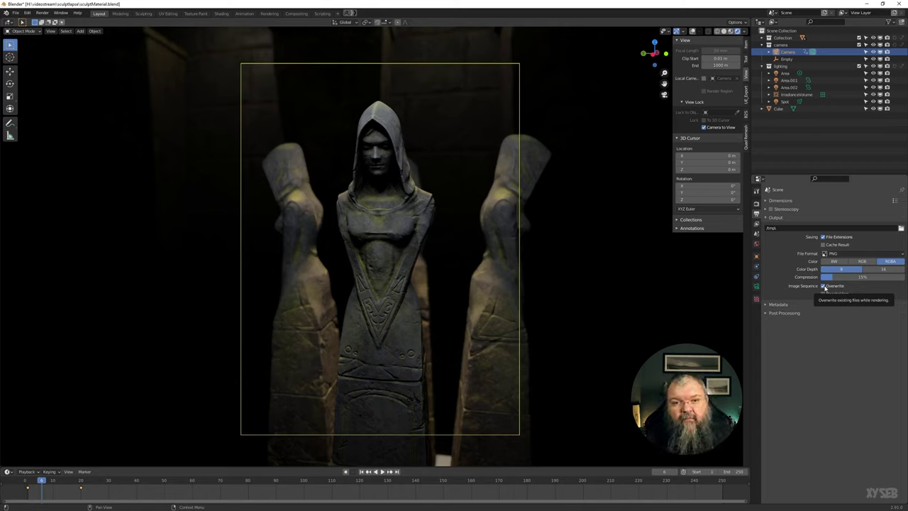
{"action": "left_click", "coordinate": [824, 285]}
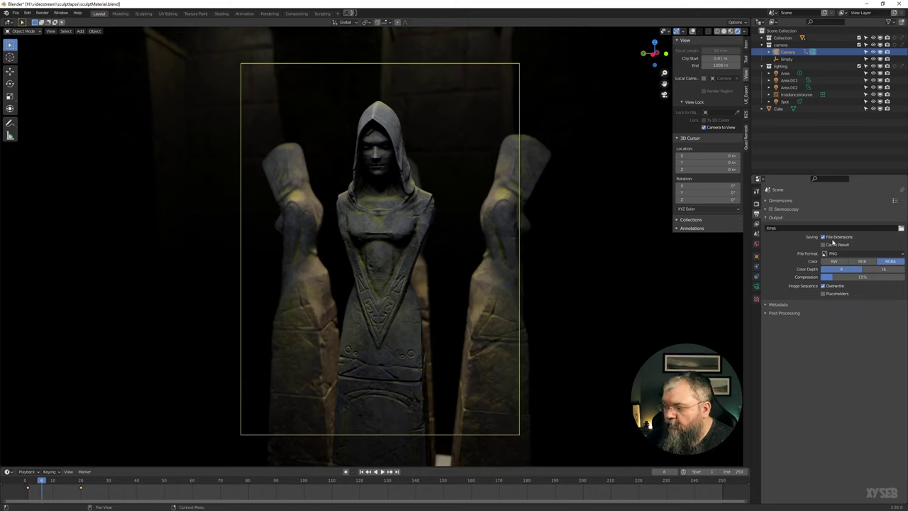
{"action": "left_click", "coordinate": [783, 201]}
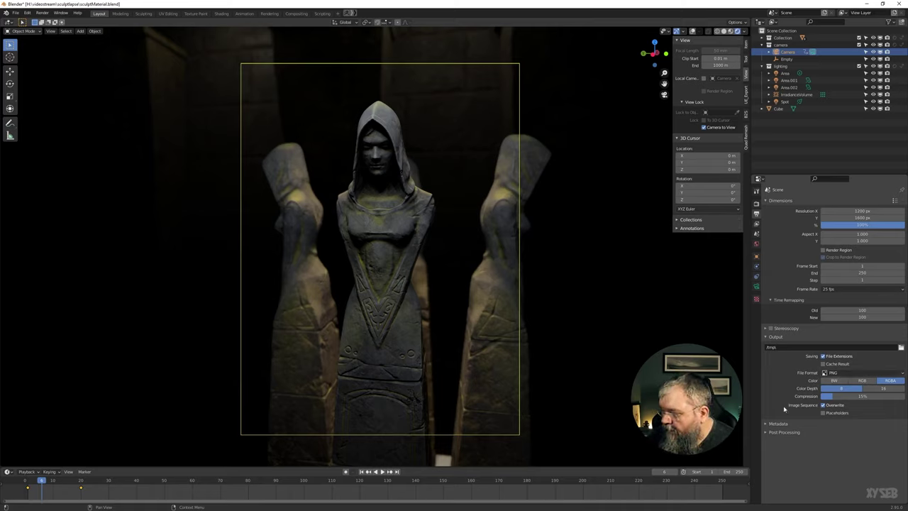
Step: In the Metadata panel, exclude Lens, leave Note off, and enable Burn Into Image
{"action": "left_click", "coordinate": [775, 337]}
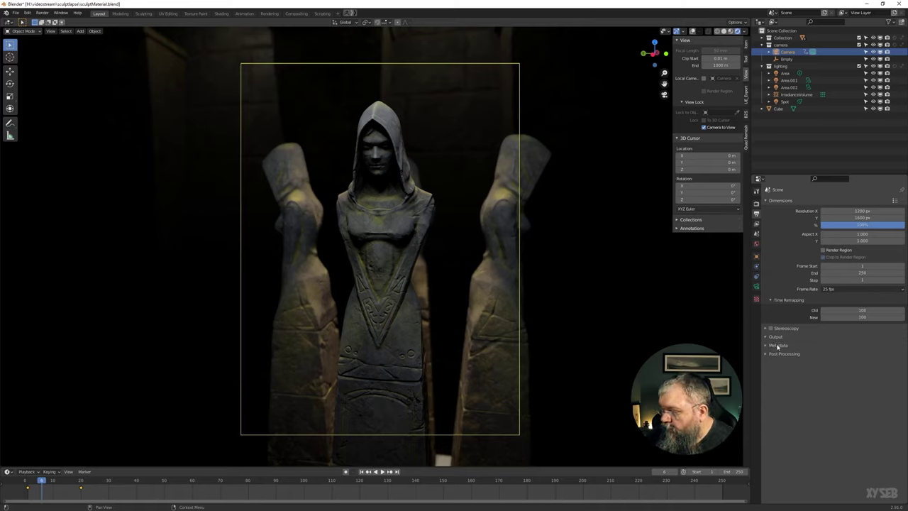
{"action": "left_click", "coordinate": [777, 346]}
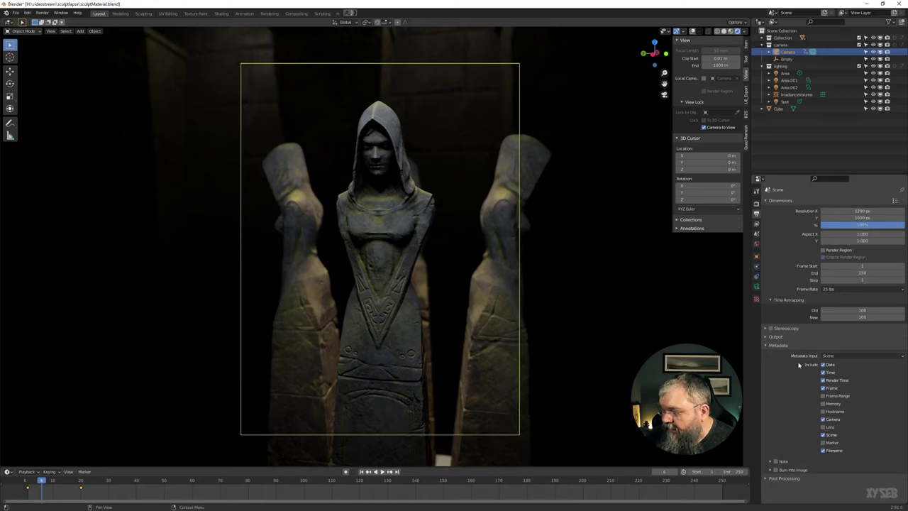
{"action": "left_click", "coordinate": [822, 426]}
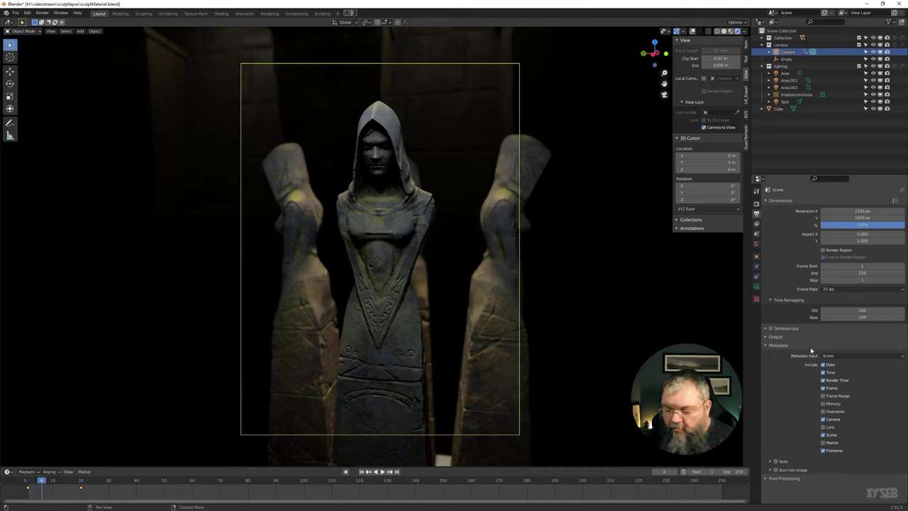
{"action": "left_click", "coordinate": [775, 461]}
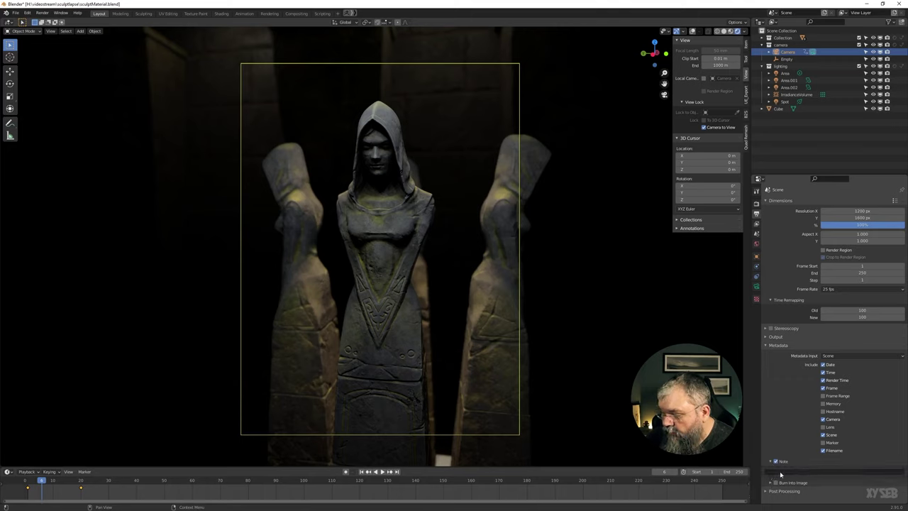
{"action": "left_click", "coordinate": [775, 461]}
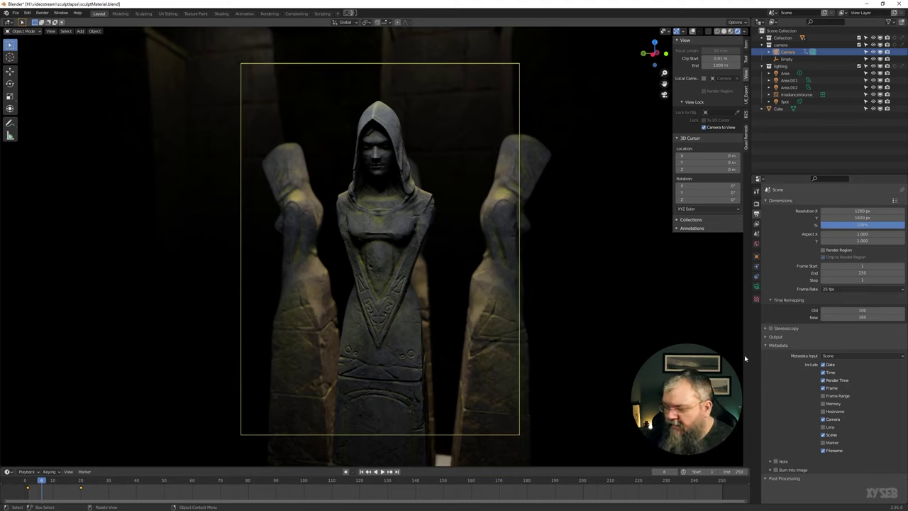
{"action": "left_click", "coordinate": [776, 469]}
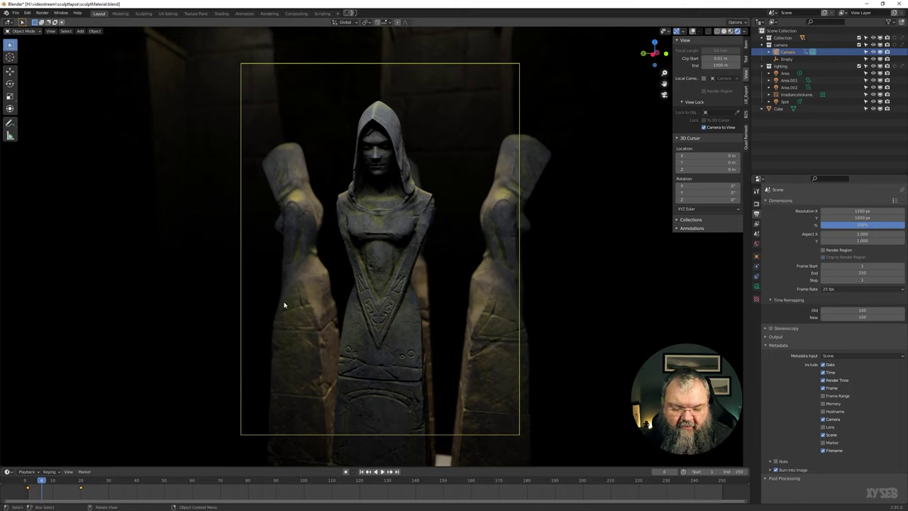
Step: Render the frame and inspect the burned-in file, date and render-time stamp on the statue image
{"action": "key", "text": "F11"}
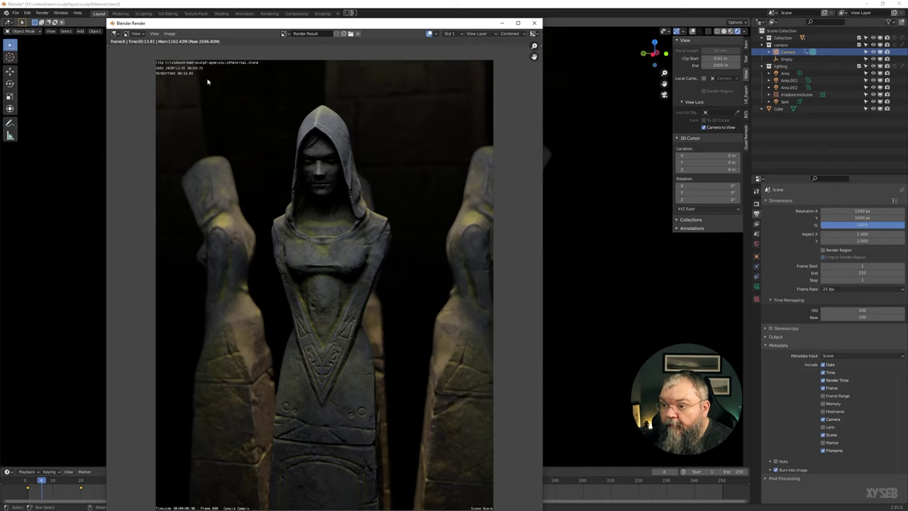
{"action": "scroll", "coordinate": [155, 63], "scroll_direction": "up", "scroll_amount": 1}
{"action": "middle_click_drag", "start_coordinate": [155, 63], "coordinate": [187, 131]}
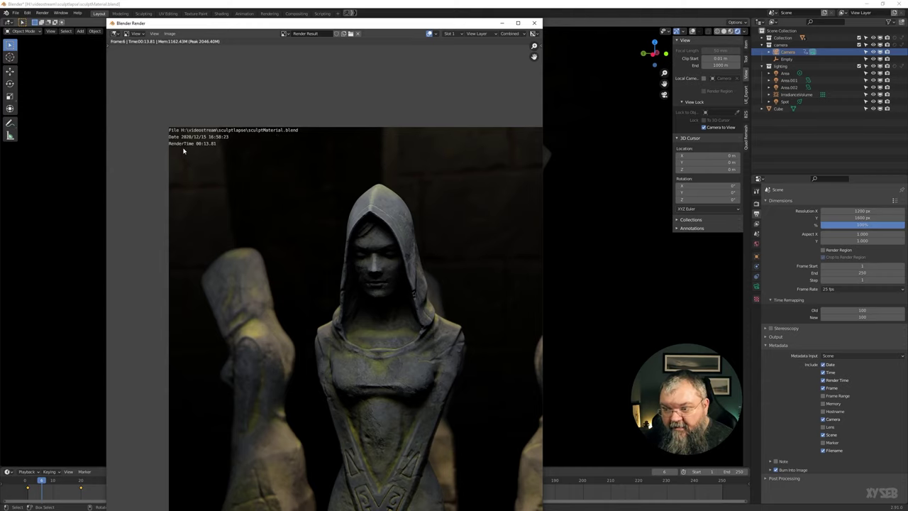
{"action": "scroll", "coordinate": [241, 233], "scroll_direction": "down", "scroll_amount": 5, "text": "shift"}
{"action": "scroll", "coordinate": [301, 283], "scroll_direction": "down", "scroll_amount": 3, "text": "shift"}
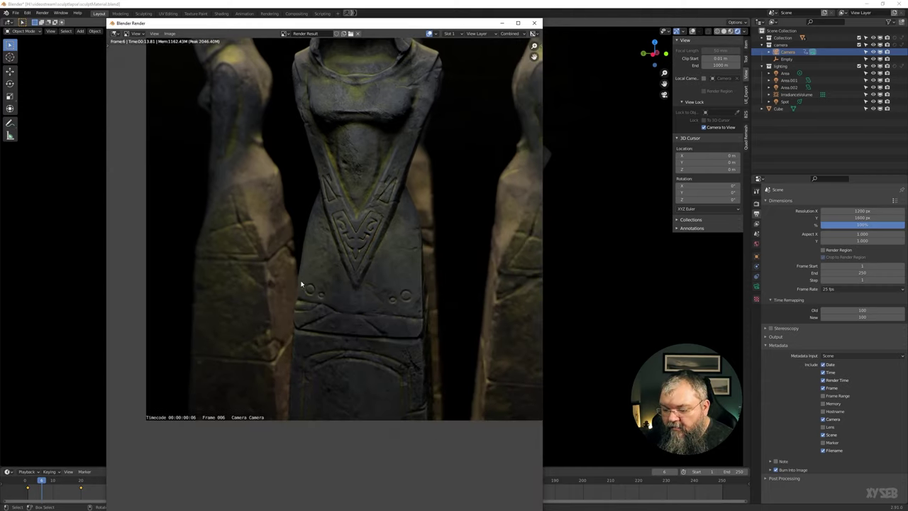
{"action": "middle_click_drag", "start_coordinate": [307, 412], "coordinate": [193, 420]}
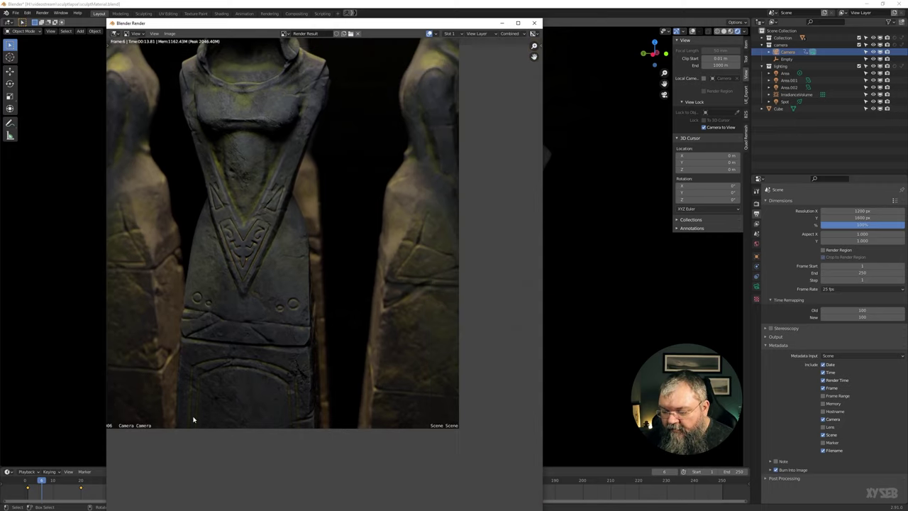
{"action": "scroll", "coordinate": [371, 237], "scroll_direction": "up", "scroll_amount": 3, "text": "shift"}
{"action": "scroll", "coordinate": [370, 177], "scroll_direction": "down", "scroll_amount": 2}
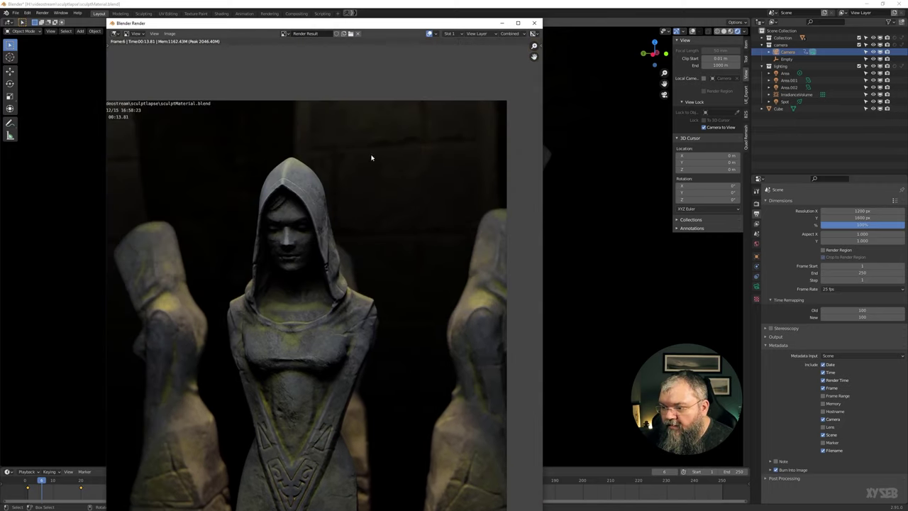
{"action": "scroll", "coordinate": [372, 158], "scroll_direction": "up", "scroll_amount": 2}
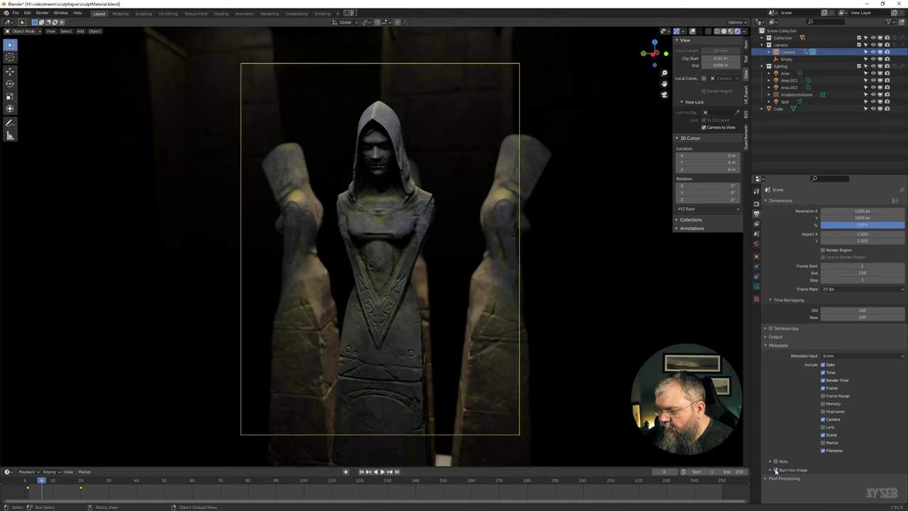
Step: Re-render the statue scene in a fresh render window
{"action": "key", "text": "F11"}
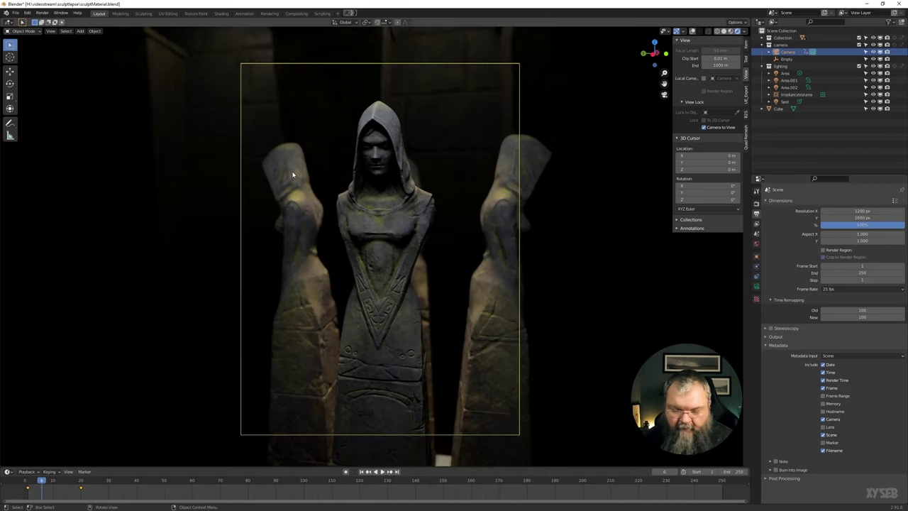
{"action": "key", "text": "F11"}
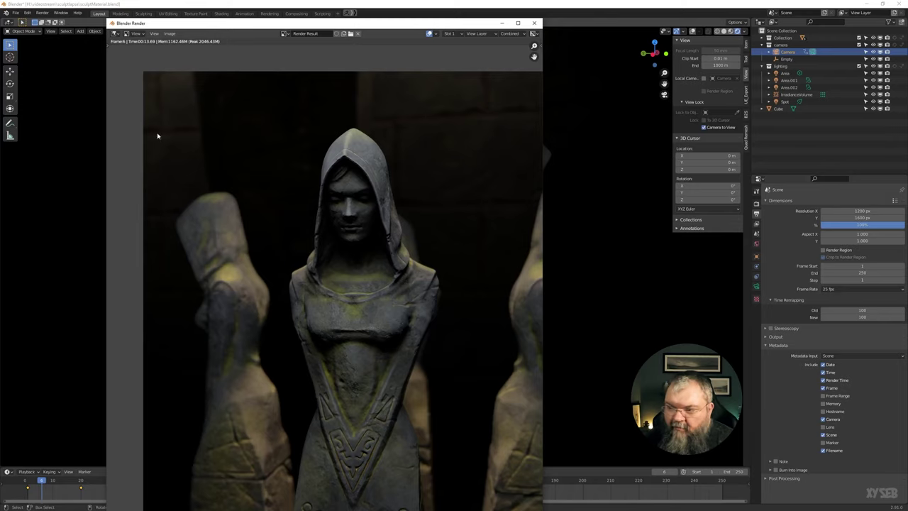
{"action": "scroll", "coordinate": [402, 305], "scroll_direction": "up", "scroll_amount": 2}
{"action": "scroll", "coordinate": [473, 114], "scroll_direction": "down", "scroll_amount": 3}
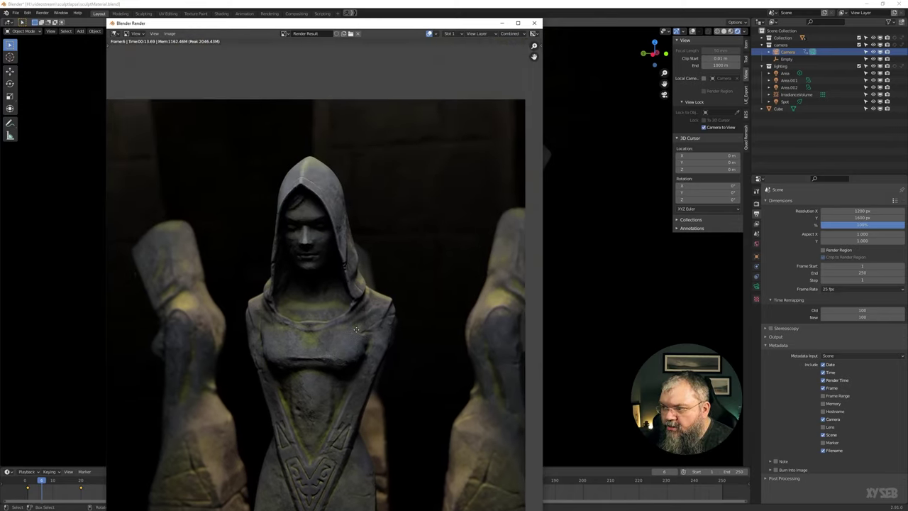
Step: Turn the Show Metadata overlay on, pan to read it, then turn it off again
{"action": "left_click", "coordinate": [434, 35]}
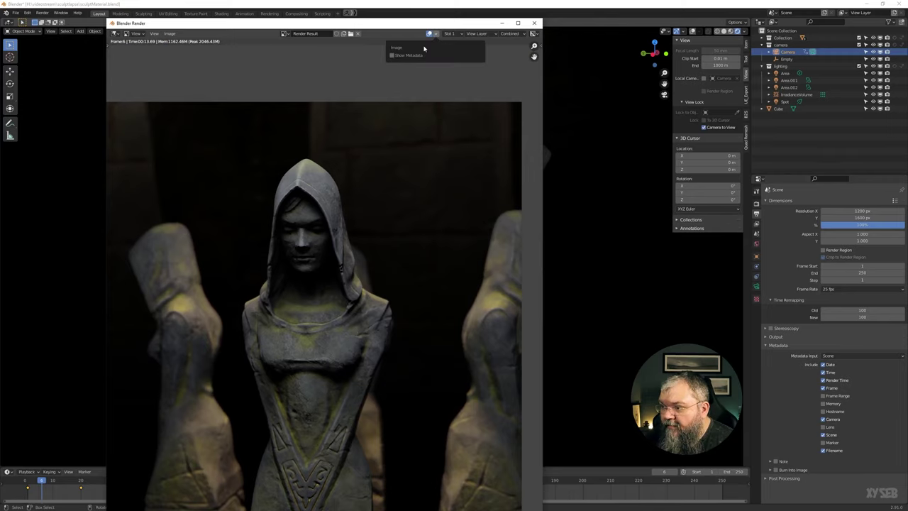
{"action": "left_click", "coordinate": [392, 55]}
{"action": "scroll", "coordinate": [250, 136], "scroll_direction": "up", "scroll_amount": 1}
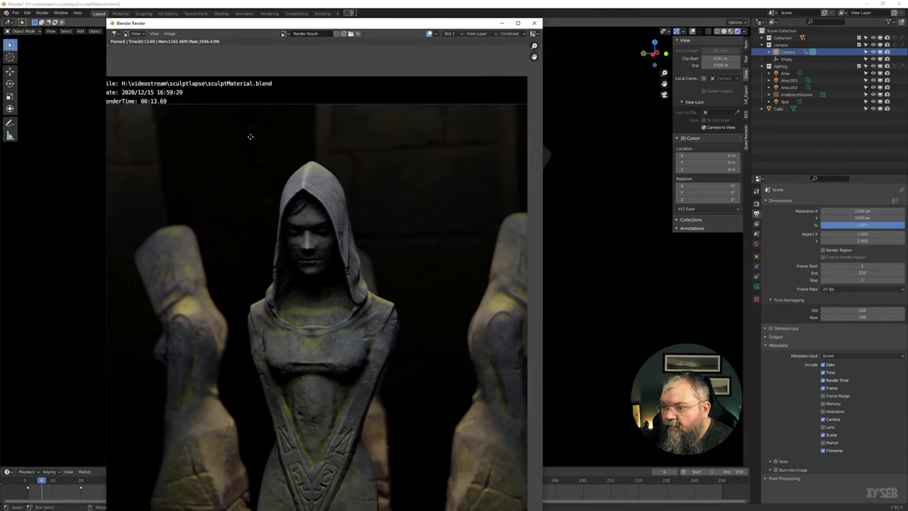
{"action": "middle_click_drag", "start_coordinate": [251, 136], "coordinate": [292, 155]}
{"action": "mouse_move", "coordinate": [280, 246]}
{"action": "middle_mouse_down"}
{"action": "mouse_move", "coordinate": [379, 153]}
{"action": "mouse_move", "coordinate": [452, 27]}
{"action": "middle_mouse_up"}
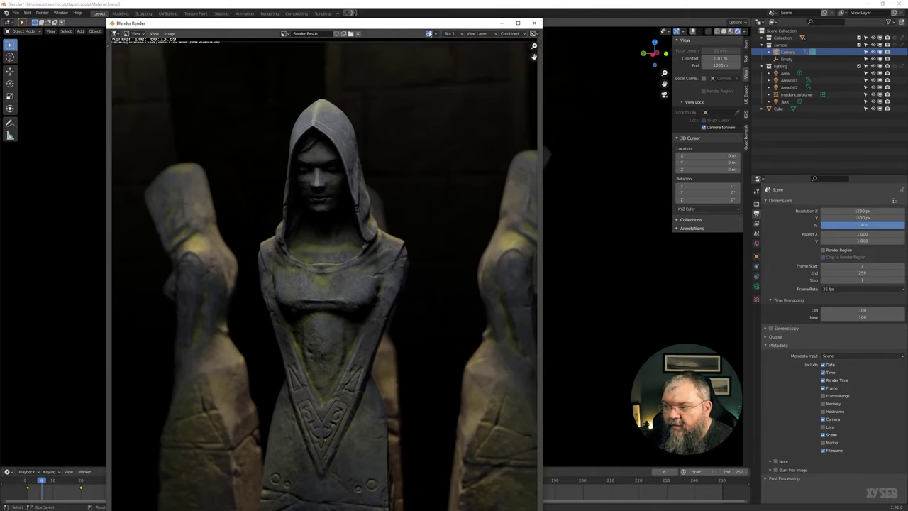
{"action": "left_click", "coordinate": [431, 34]}
{"action": "left_click", "coordinate": [402, 58]}
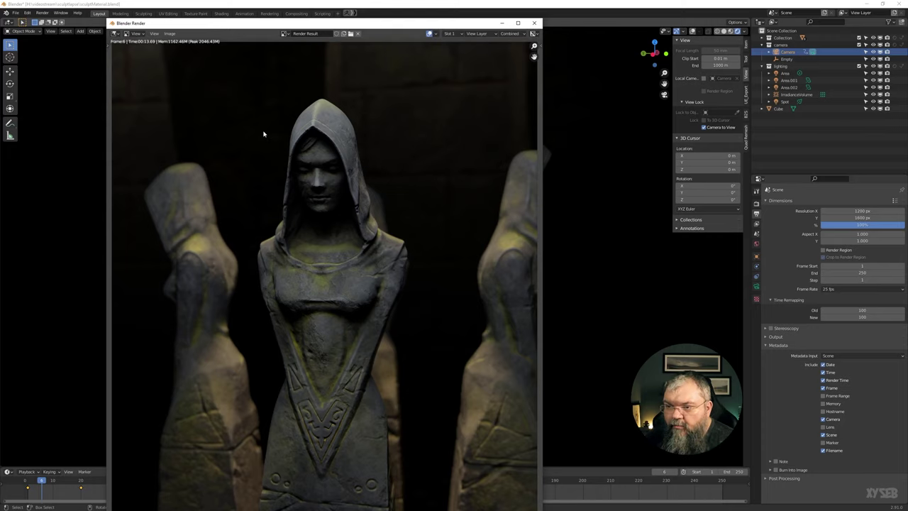
{"action": "mouse_move", "coordinate": [263, 134]}
{"action": "middle_mouse_down"}
{"action": "mouse_move", "coordinate": [263, 174]}
{"action": "mouse_move", "coordinate": [269, 137]}
{"action": "middle_mouse_up"}
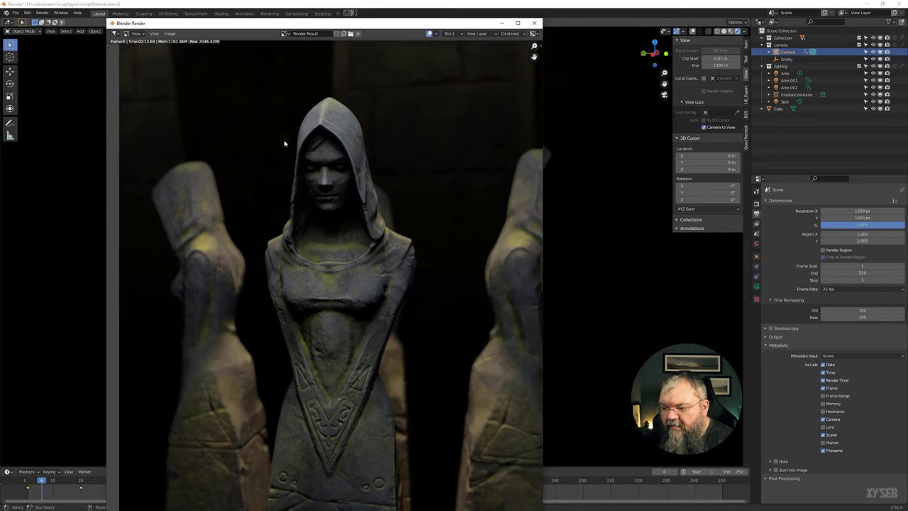
Step: Close the render window, collapse Metadata, and expand then collapse Post Processing
{"action": "left_click", "coordinate": [536, 23]}
{"action": "left_click", "coordinate": [777, 345]}
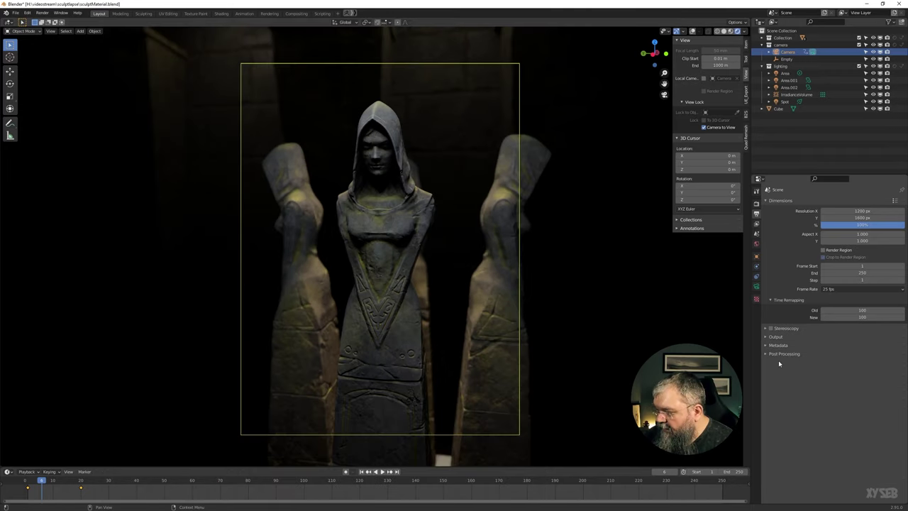
{"action": "left_click", "coordinate": [780, 353]}
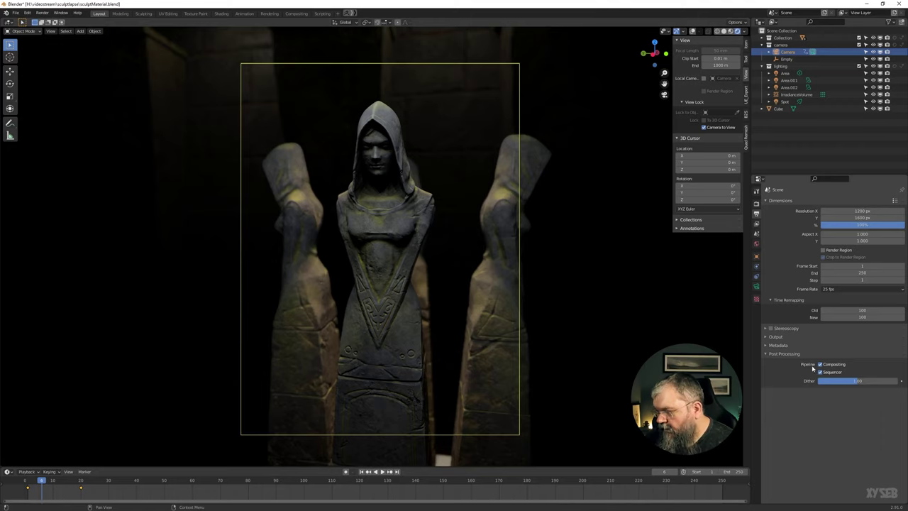
{"action": "left_click", "coordinate": [783, 353]}
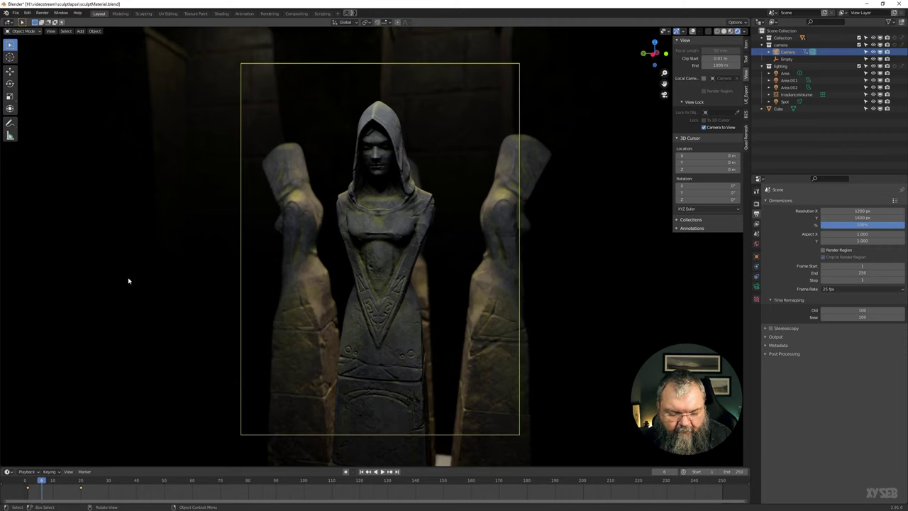
Step: Reopen the last statue render, reposition its window, and browse the editor-type and Image menus
{"action": "key", "text": "F11"}
{"action": "mouse_move", "coordinate": [64, 7]}
{"action": "left_mouse_down"}
{"action": "mouse_move", "coordinate": [124, 82]}
{"action": "mouse_move", "coordinate": [163, 47]}
{"action": "mouse_move", "coordinate": [152, 37]}
{"action": "mouse_move", "coordinate": [155, 106]}
{"action": "mouse_move", "coordinate": [147, 26]}
{"action": "left_mouse_up"}
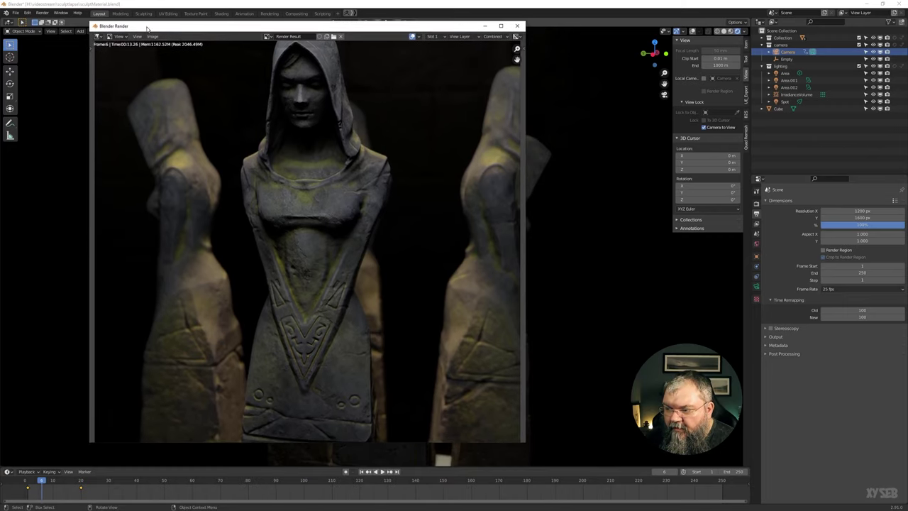
{"action": "left_click", "coordinate": [97, 36]}
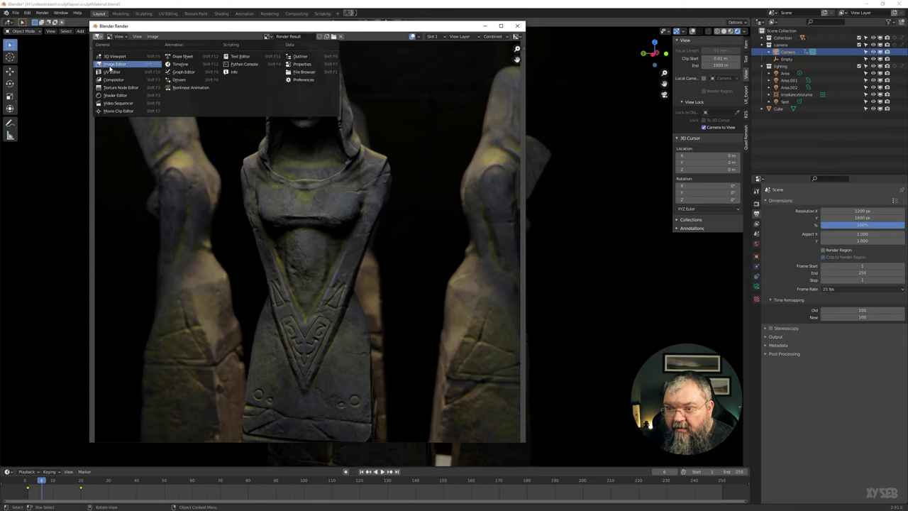
{"action": "left_click_drag", "start_coordinate": [147, 29], "coordinate": [136, 73]}
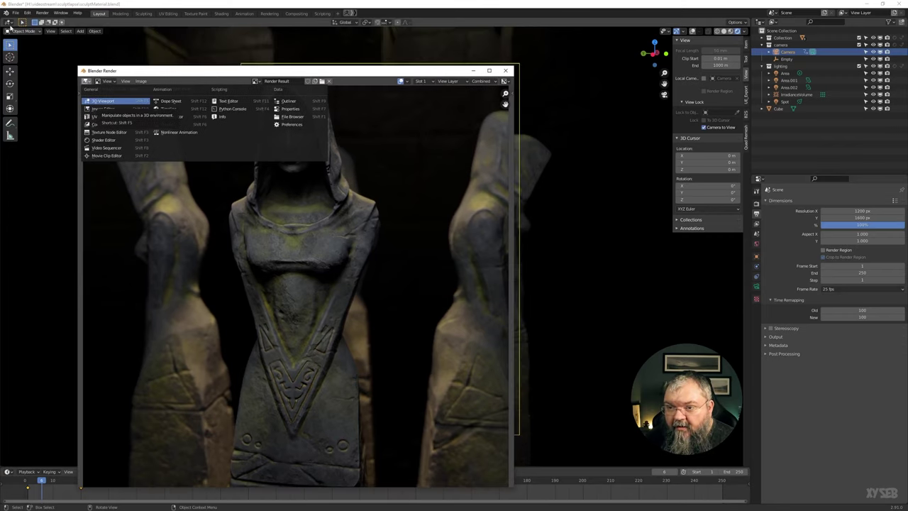
{"action": "left_click", "coordinate": [146, 81]}
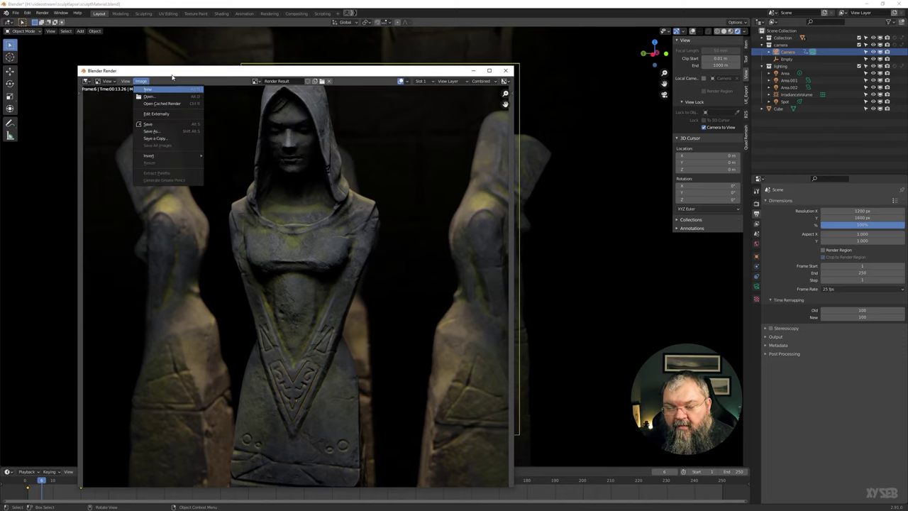
{"action": "left_click_drag", "start_coordinate": [172, 74], "coordinate": [148, 76]}
{"action": "left_click", "coordinate": [108, 73]}
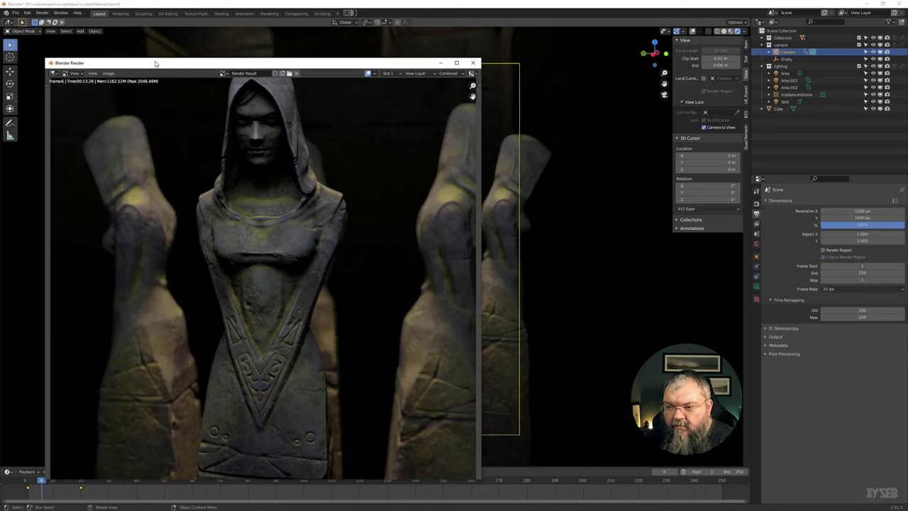
{"action": "left_click", "coordinate": [223, 73]}
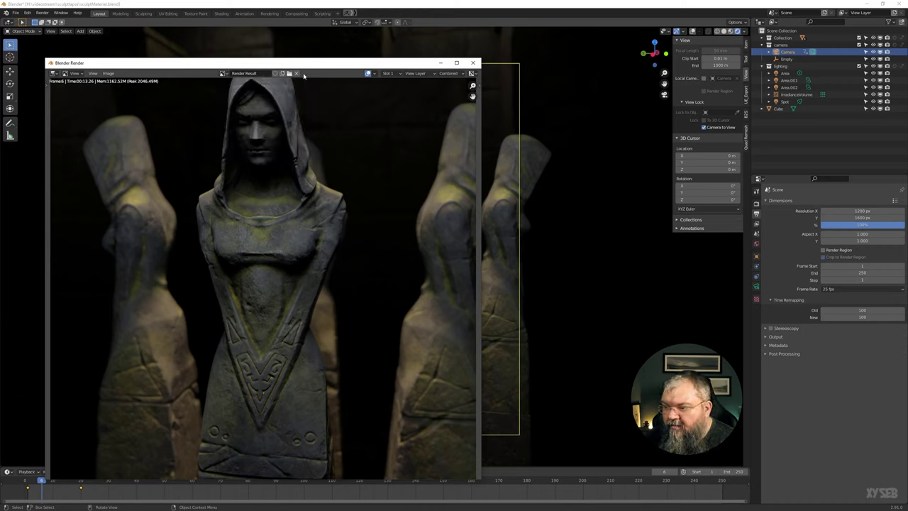
{"action": "left_click", "coordinate": [374, 73]}
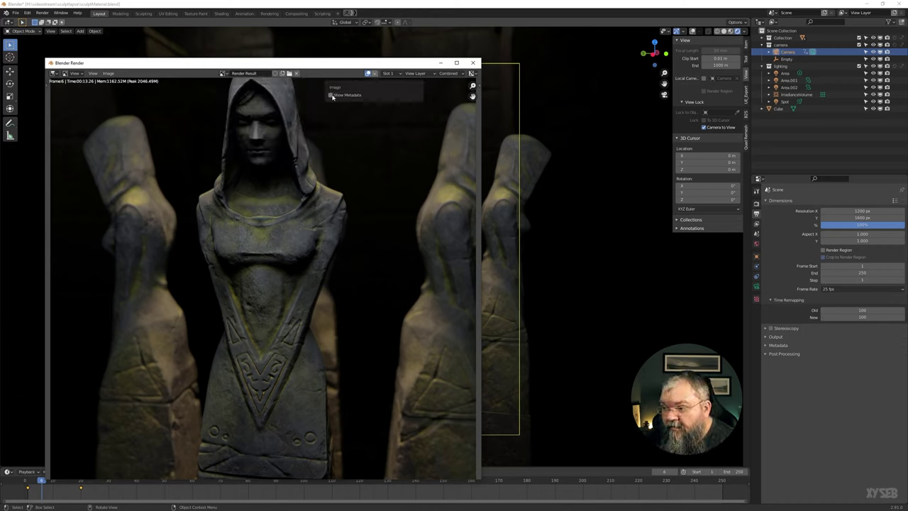
{"action": "left_click", "coordinate": [395, 74]}
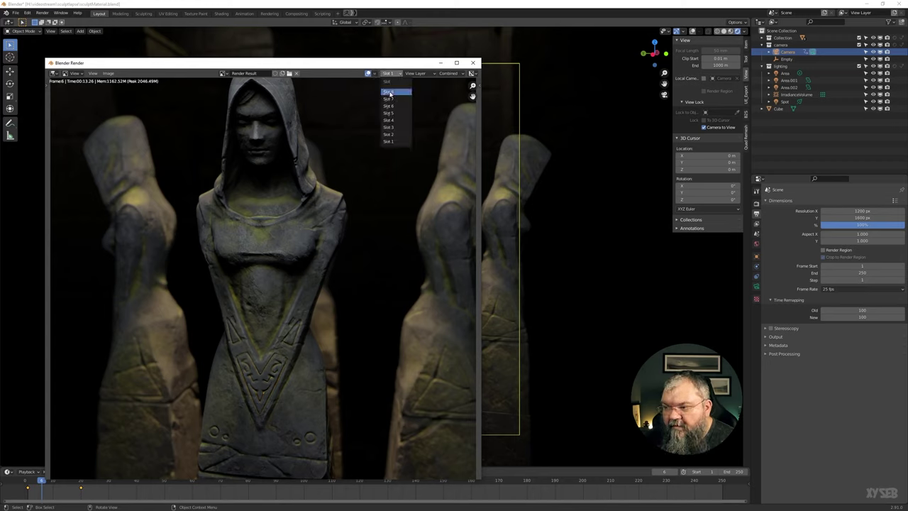
{"action": "left_click", "coordinate": [388, 142]}
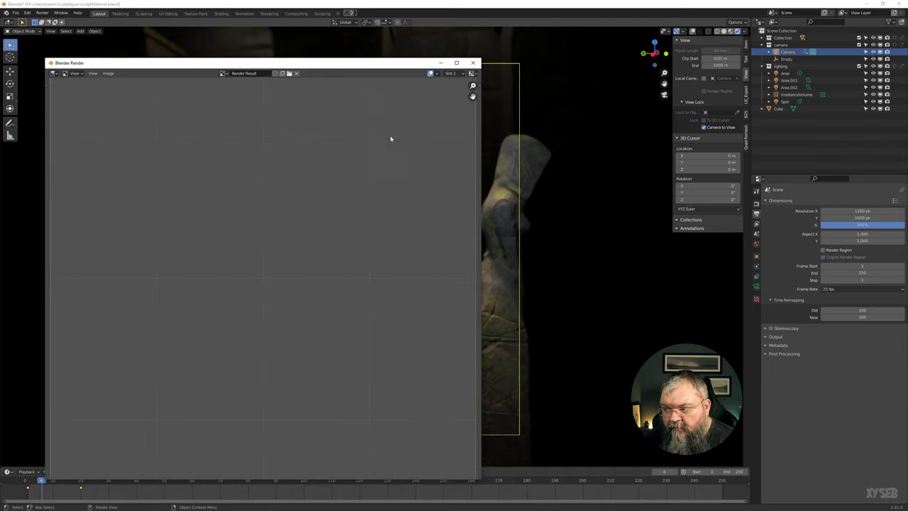
{"action": "left_click", "coordinate": [435, 74]}
{"action": "left_click", "coordinate": [450, 73]}
{"action": "left_click", "coordinate": [457, 76]}
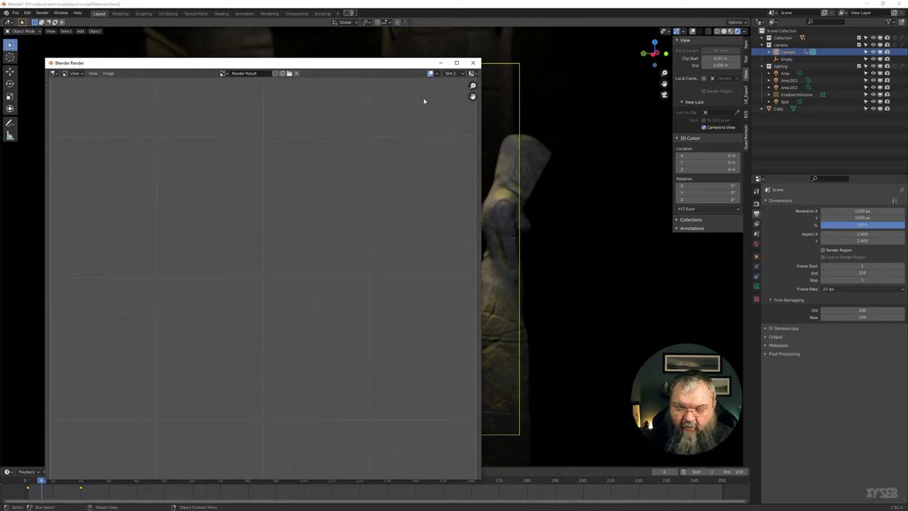
{"action": "left_click", "coordinate": [451, 74]}
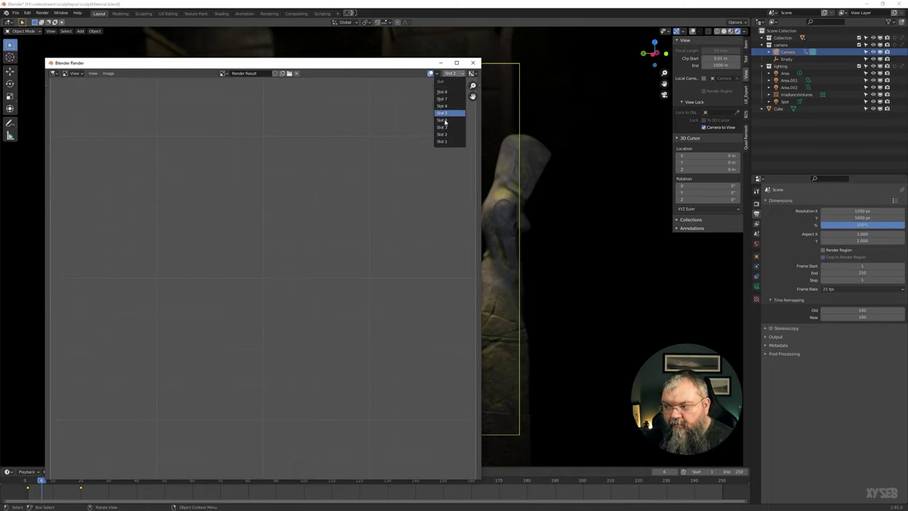
{"action": "left_click", "coordinate": [449, 142]}
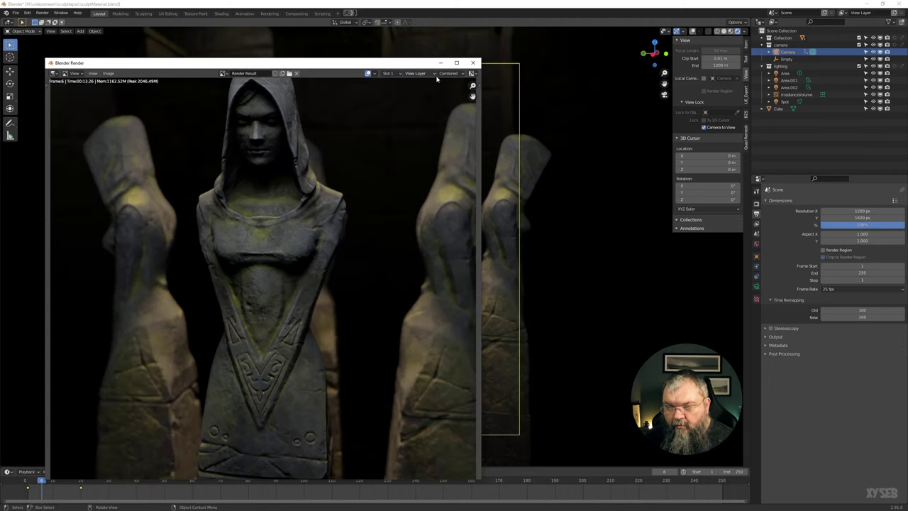
{"action": "left_click", "coordinate": [393, 75]}
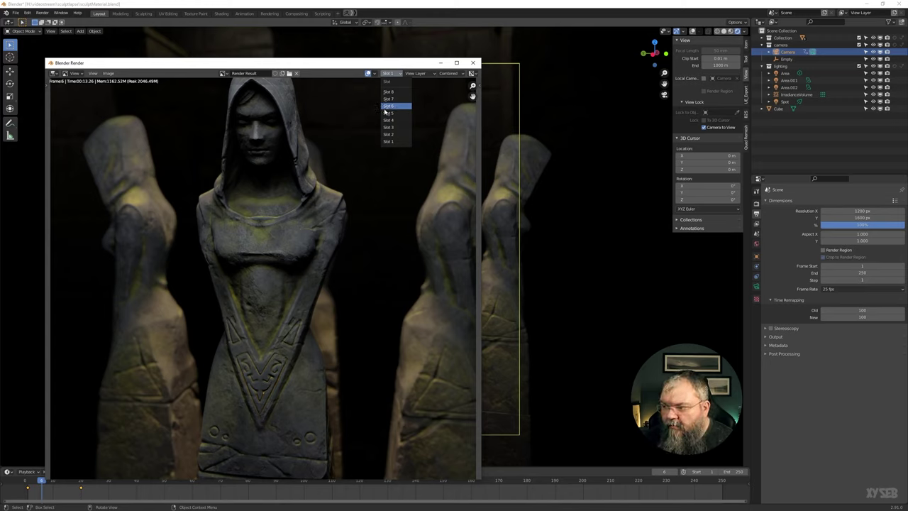
{"action": "left_click", "coordinate": [416, 74]}
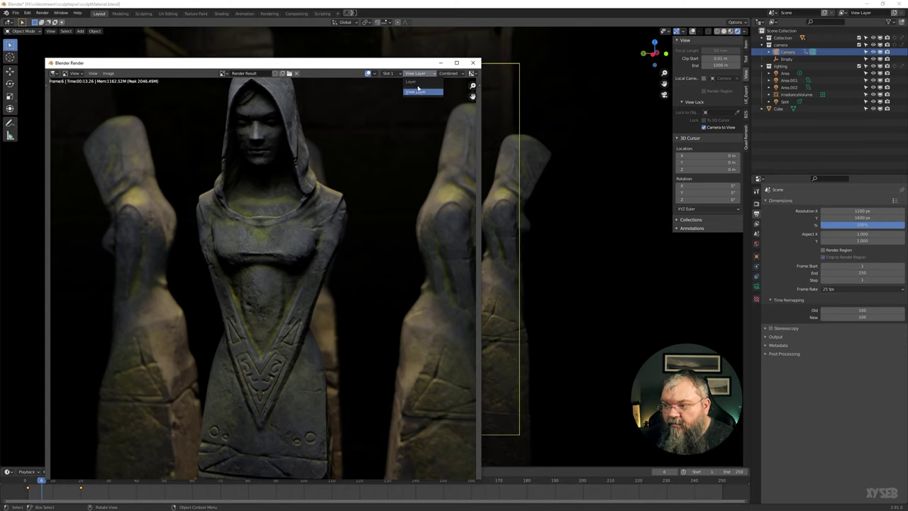
{"action": "left_click", "coordinate": [417, 89]}
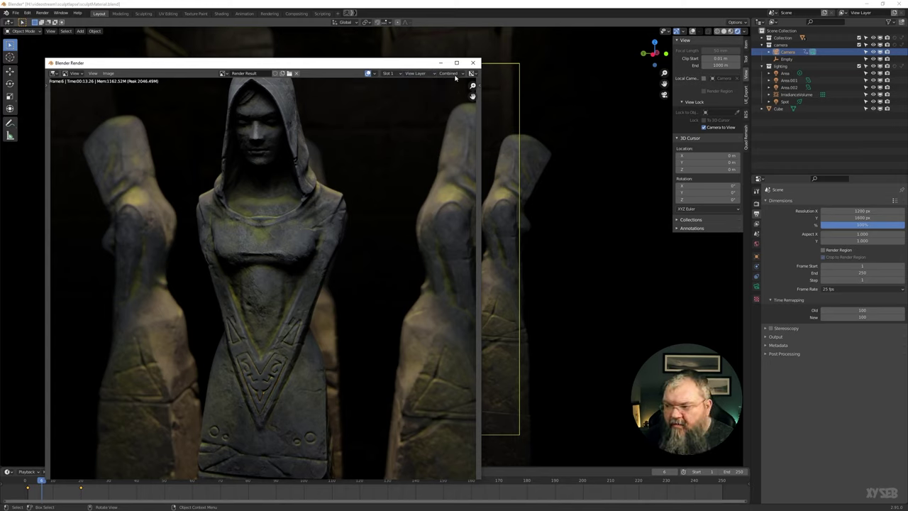
{"action": "left_click", "coordinate": [450, 75]}
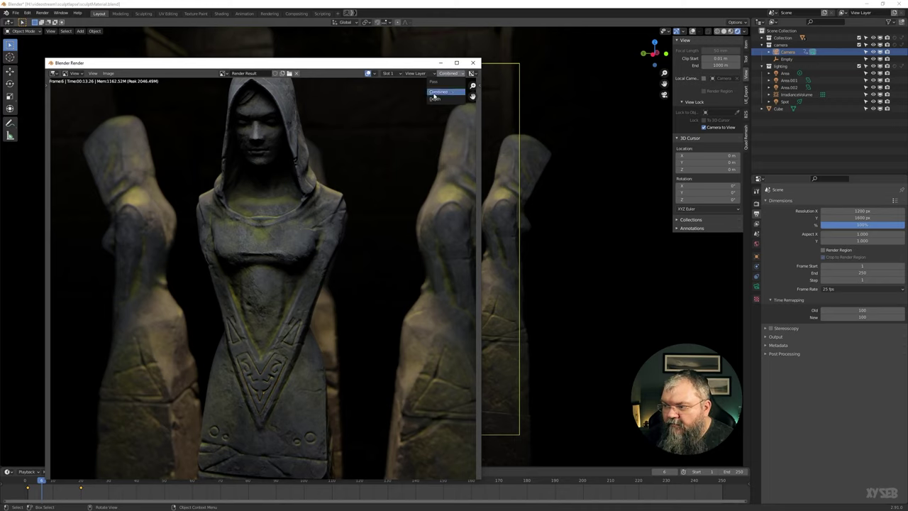
{"action": "left_click", "coordinate": [457, 75]}
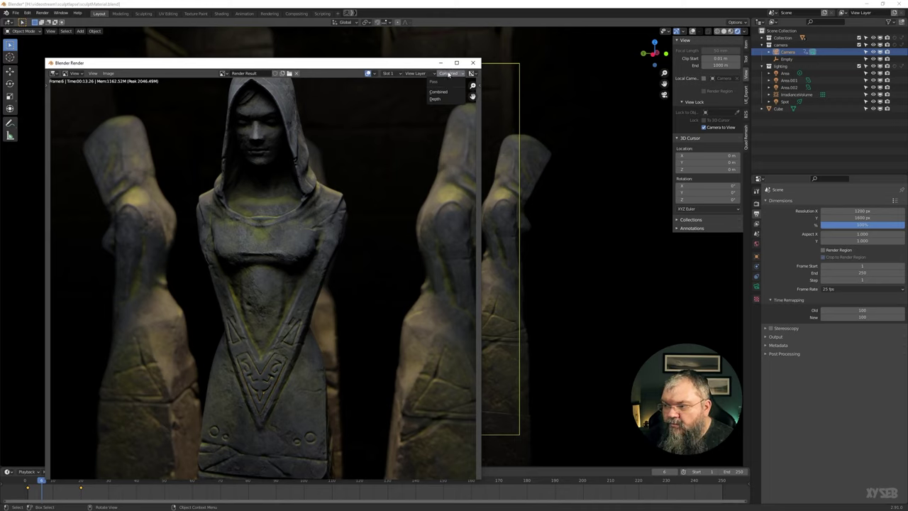
{"action": "left_click", "coordinate": [451, 74]}
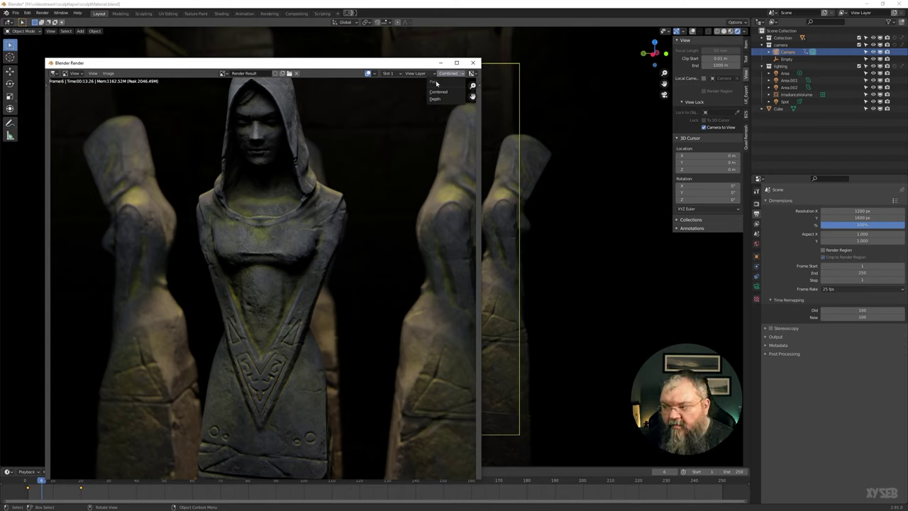
{"action": "left_click", "coordinate": [414, 75]}
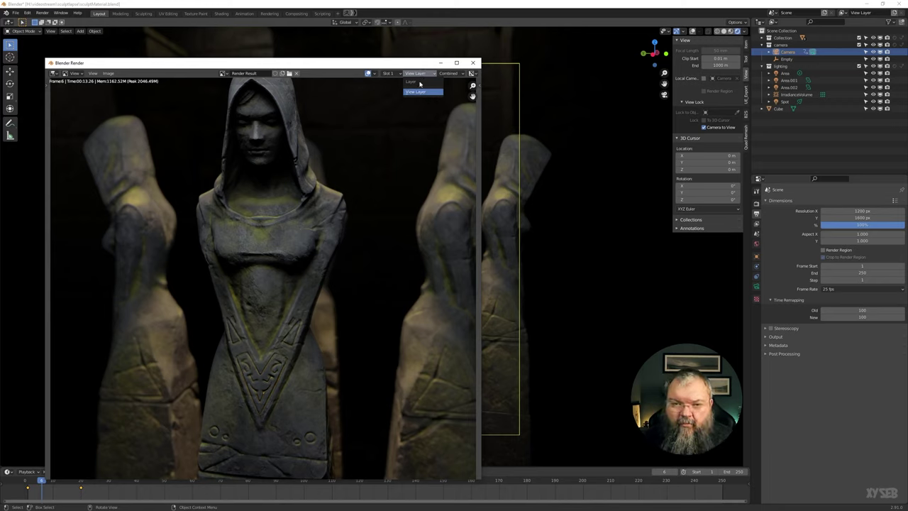
{"action": "left_click", "coordinate": [448, 74]}
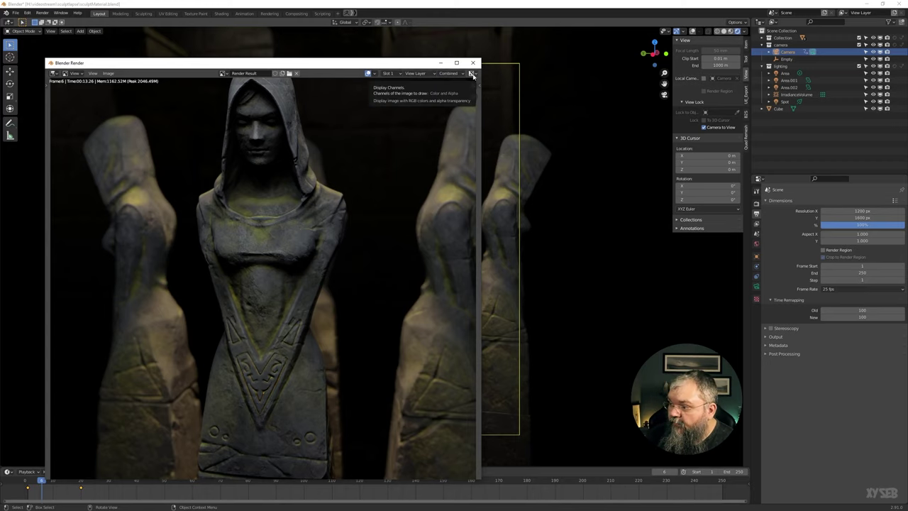
Step: View the render's Alpha, Red and Z-Buffer channels, then close the render window
{"action": "left_click", "coordinate": [471, 74]}
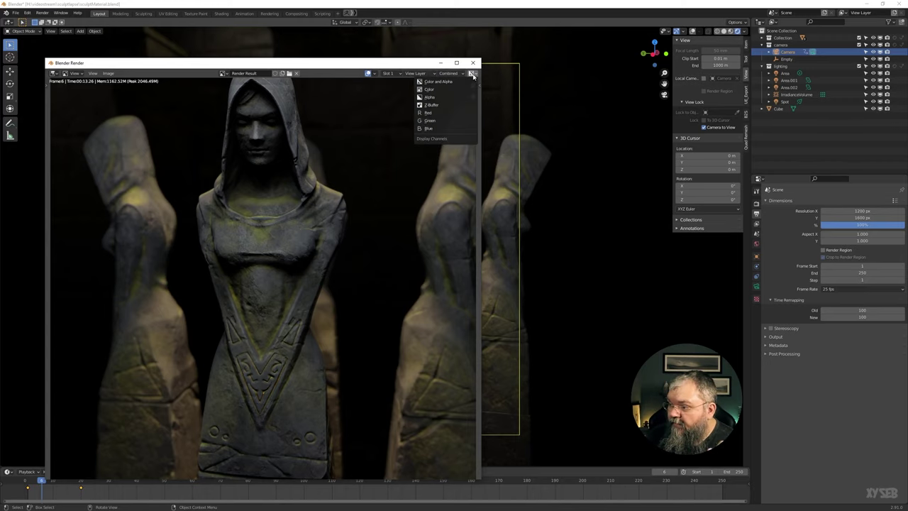
{"action": "left_click", "coordinate": [437, 98]}
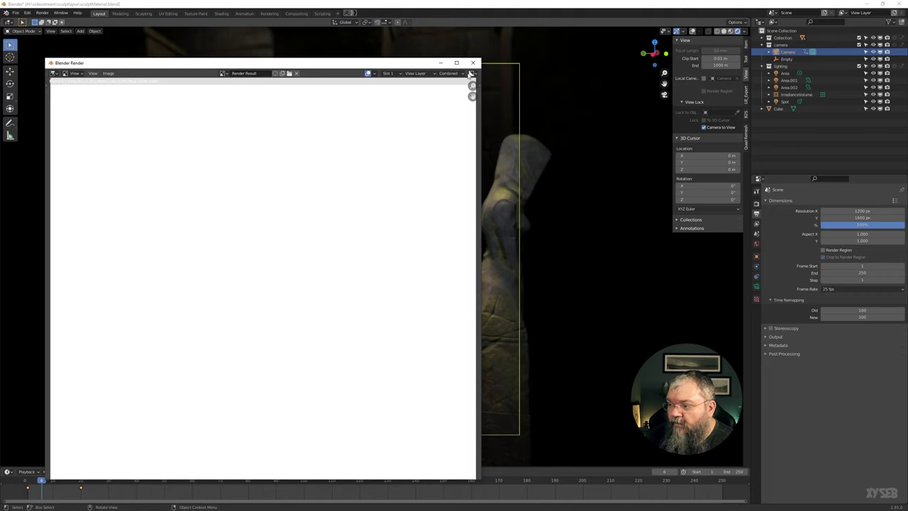
{"action": "left_click", "coordinate": [471, 76]}
{"action": "left_click", "coordinate": [425, 115]}
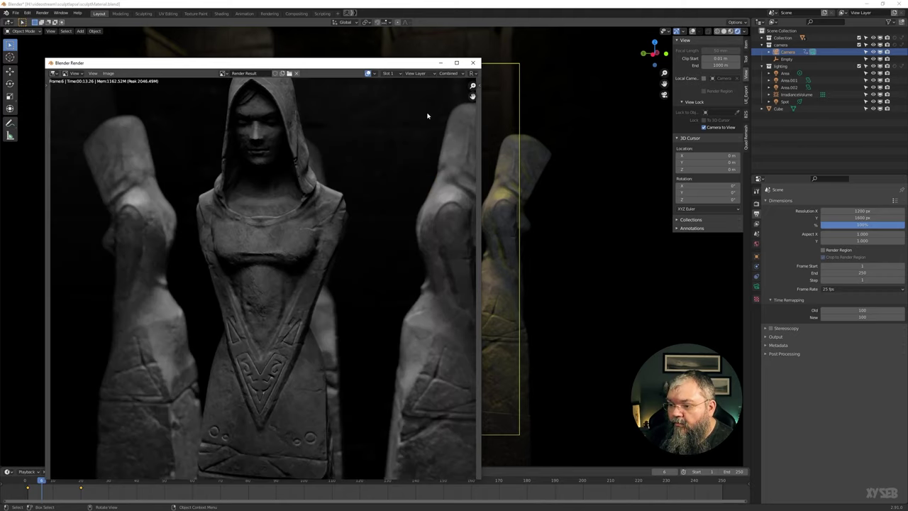
{"action": "left_click", "coordinate": [472, 75]}
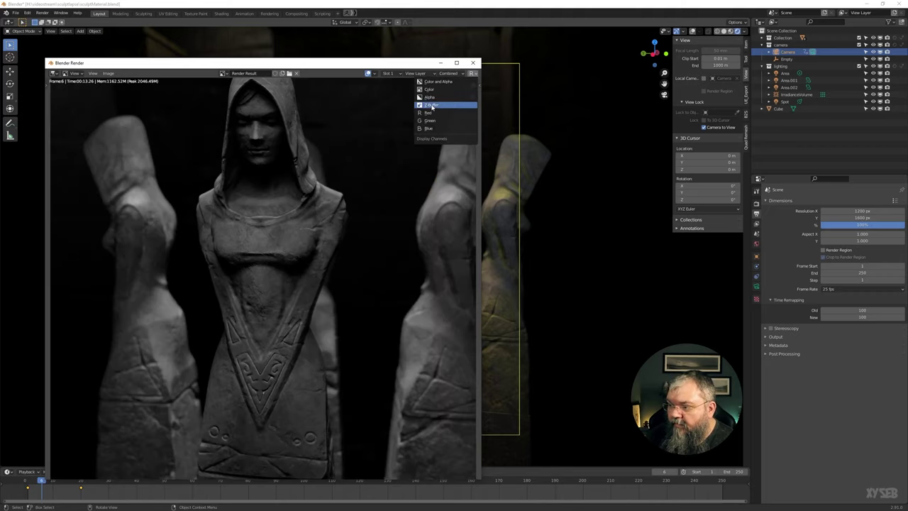
{"action": "left_click", "coordinate": [432, 106]}
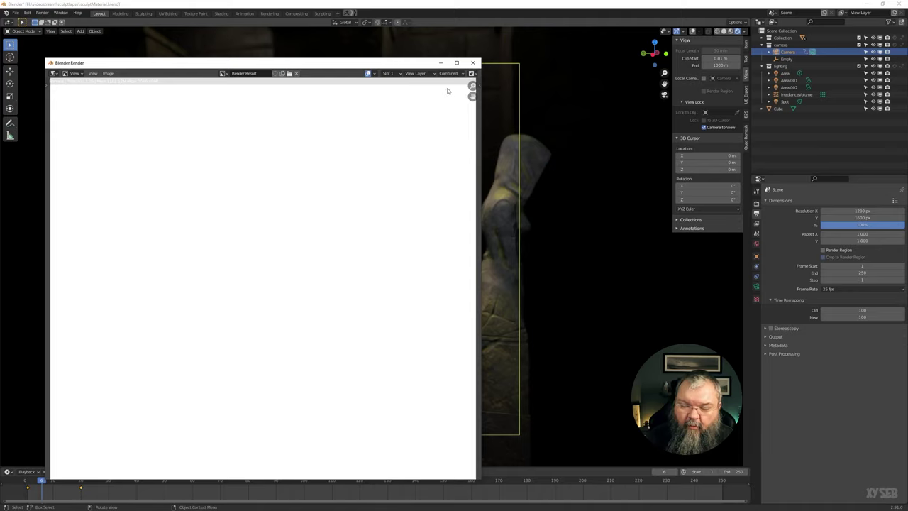
{"action": "scroll", "coordinate": [296, 176], "scroll_direction": "up", "scroll_amount": 1}
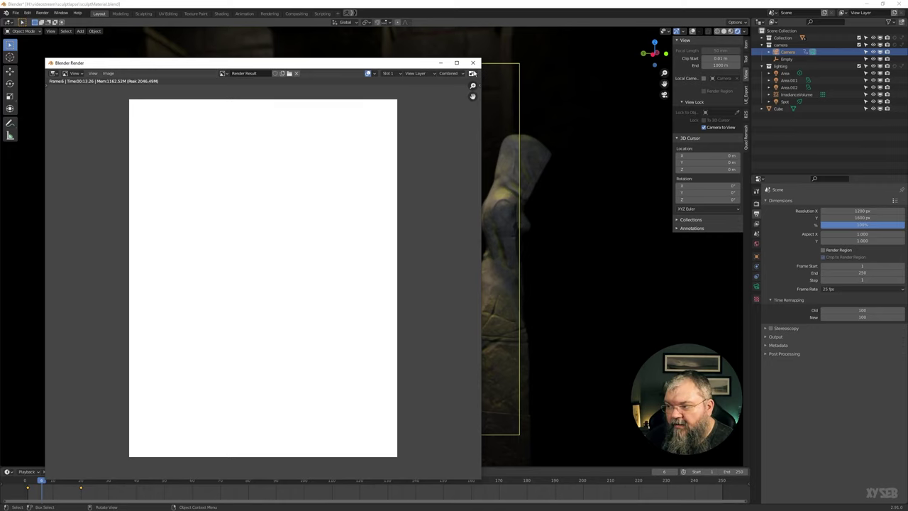
{"action": "left_click", "coordinate": [472, 63]}
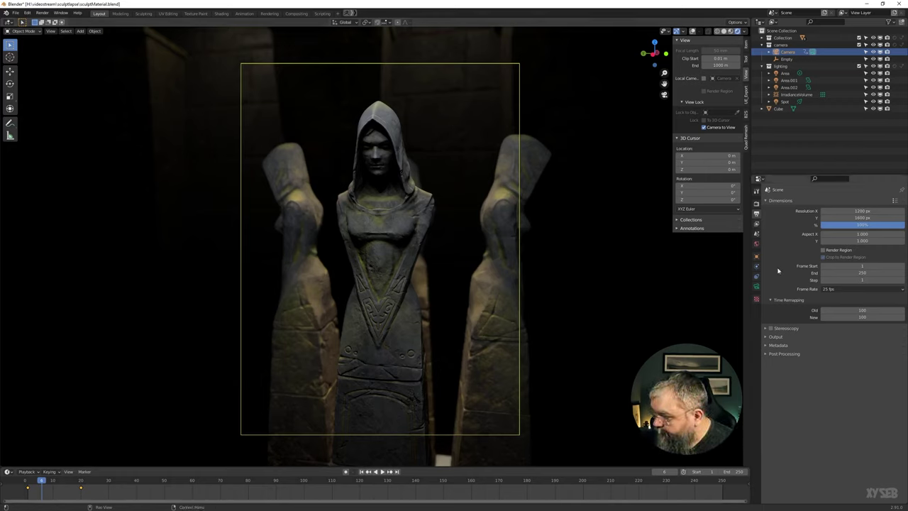
Step: Show the Camera's Lens panel: Perspective, 35 mm focal length, clip 0.1–1000 m
{"action": "left_click", "coordinate": [756, 286]}
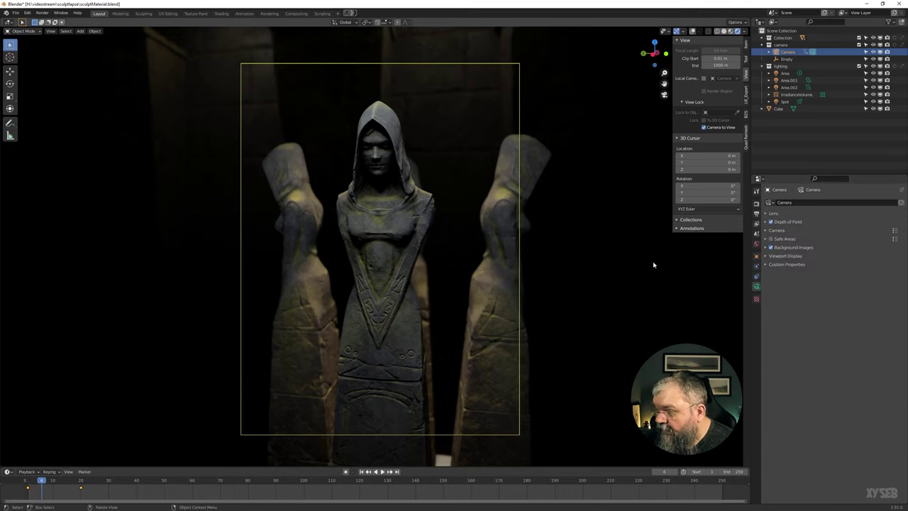
{"action": "left_click", "coordinate": [773, 213]}
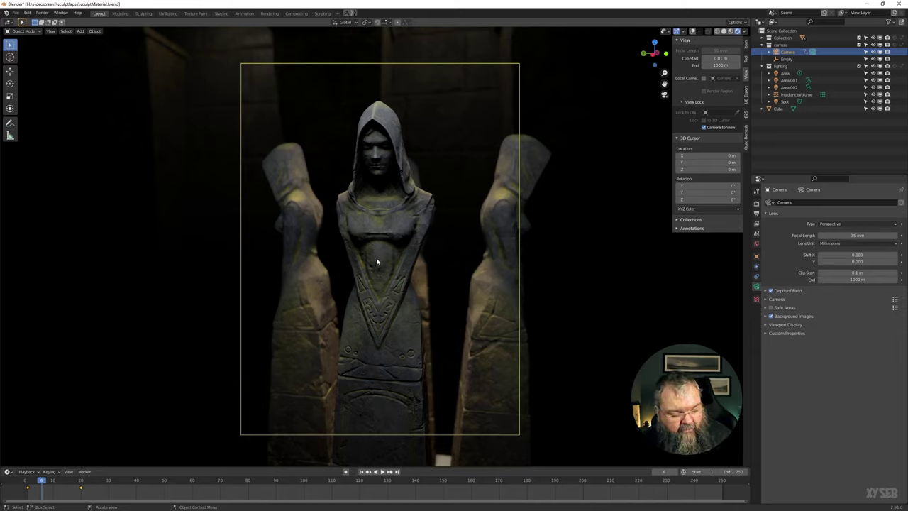
Step: Add a new 50 mm camera, Camera.001, and select it in the Outliner
{"action": "key", "text": "shift+a"}
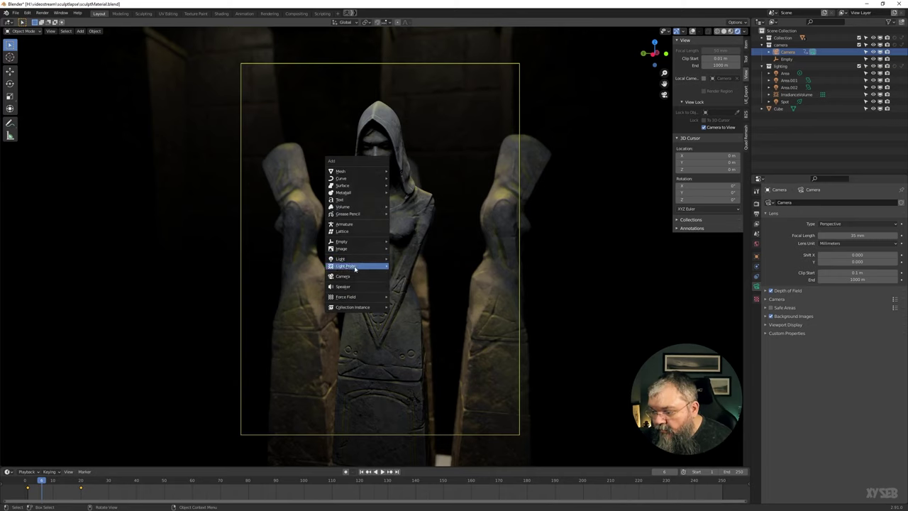
{"action": "left_click", "coordinate": [343, 275]}
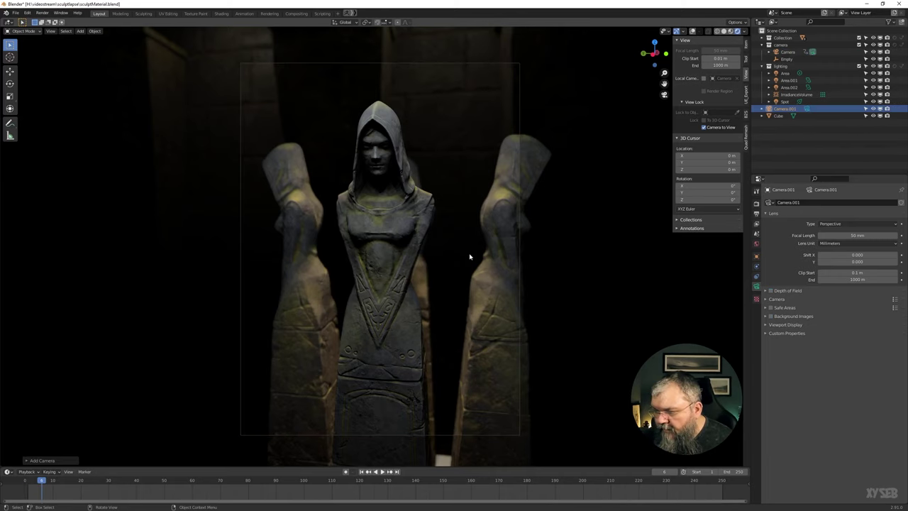
{"action": "key", "text": "Delete"}
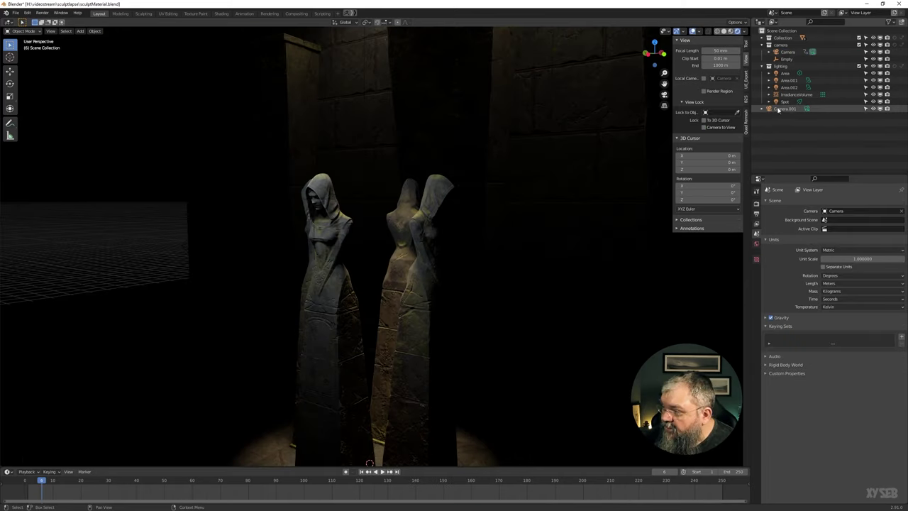
{"action": "left_click", "coordinate": [780, 110]}
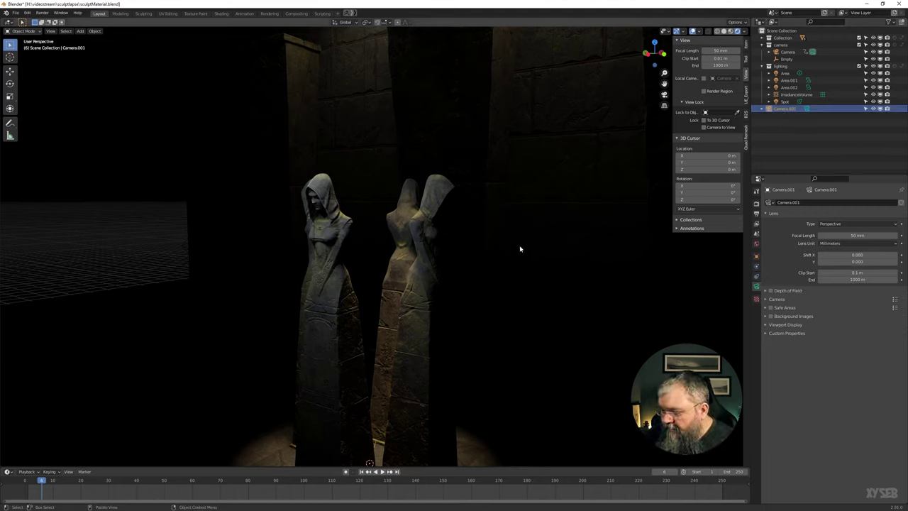
Step: Orbit above the statues and look through the active camera
{"action": "mouse_move", "coordinate": [472, 270]}
{"action": "middle_mouse_down"}
{"action": "mouse_move", "coordinate": [464, 262]}
{"action": "mouse_move", "coordinate": [458, 300]}
{"action": "mouse_move", "coordinate": [471, 291]}
{"action": "middle_mouse_up"}
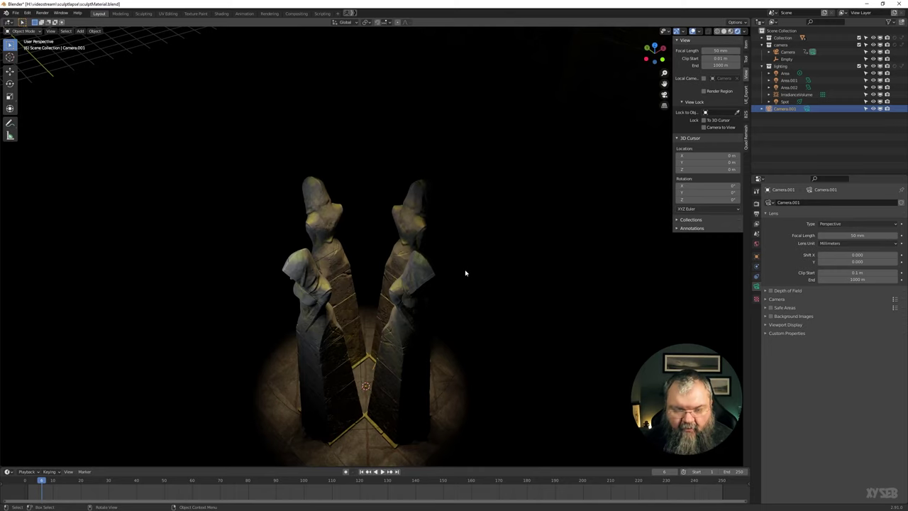
{"action": "key", "text": "KP_0"}
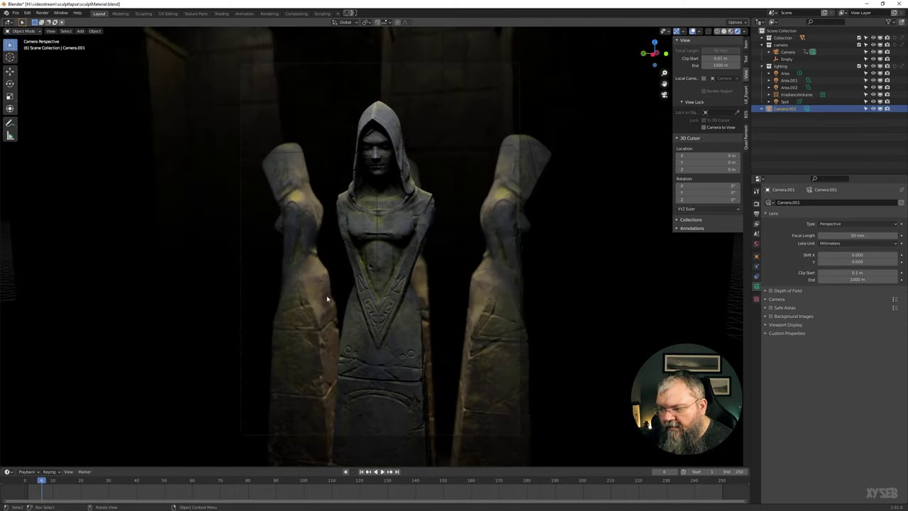
{"action": "mouse_move", "coordinate": [548, 238]}
{"action": "middle_mouse_down"}
{"action": "mouse_move", "coordinate": [420, 320]}
{"action": "mouse_move", "coordinate": [371, 383]}
{"action": "mouse_move", "coordinate": [392, 360]}
{"action": "middle_mouse_up"}
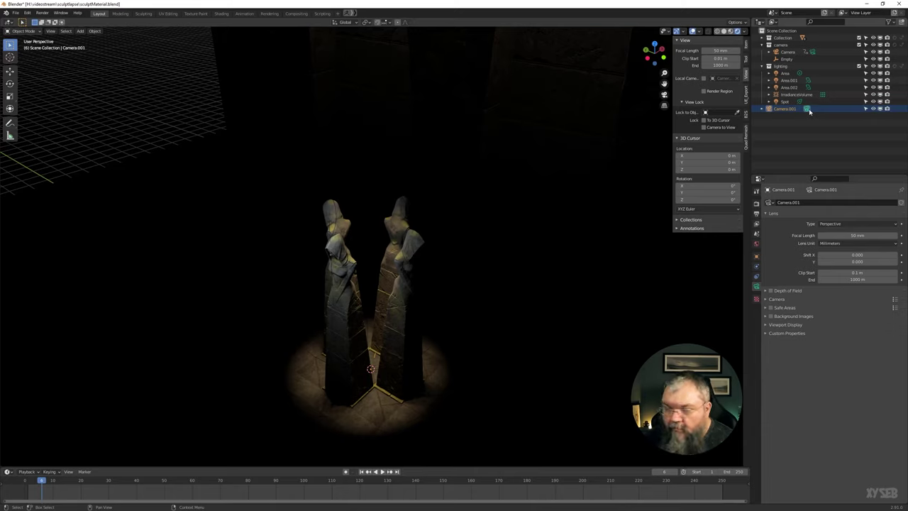
Step: Select Camera.001 in the Outliner and make it the active camera, which shows an empty black frame
{"action": "key", "text": "KP_0"}
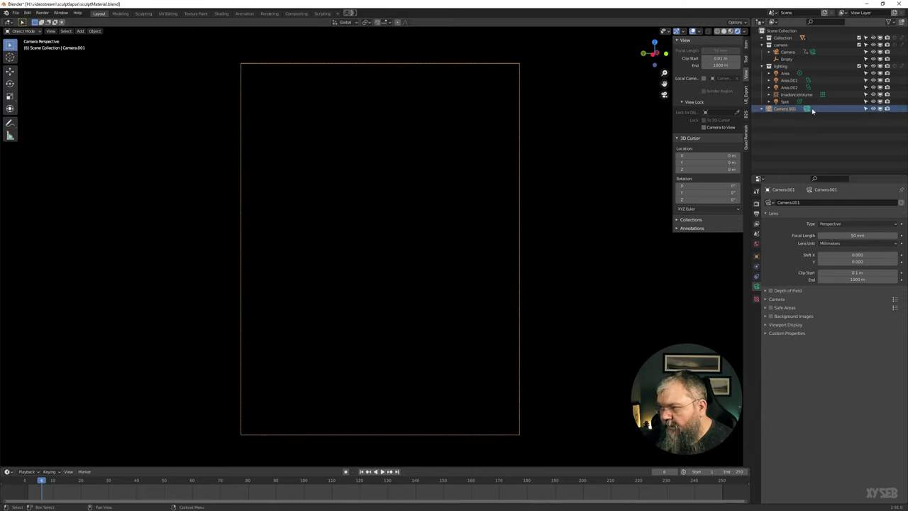
{"action": "left_click", "coordinate": [813, 54]}
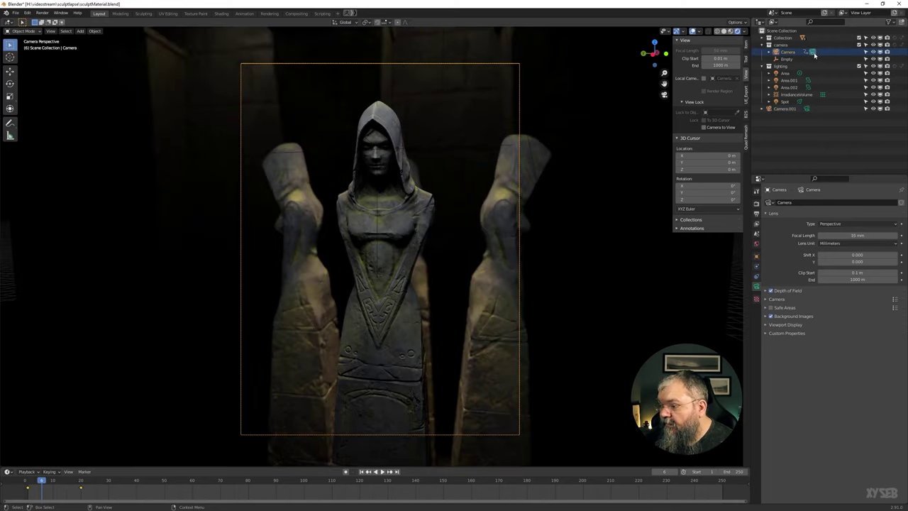
{"action": "left_click", "coordinate": [806, 108]}
{"action": "key", "text": "ctrl+z"}
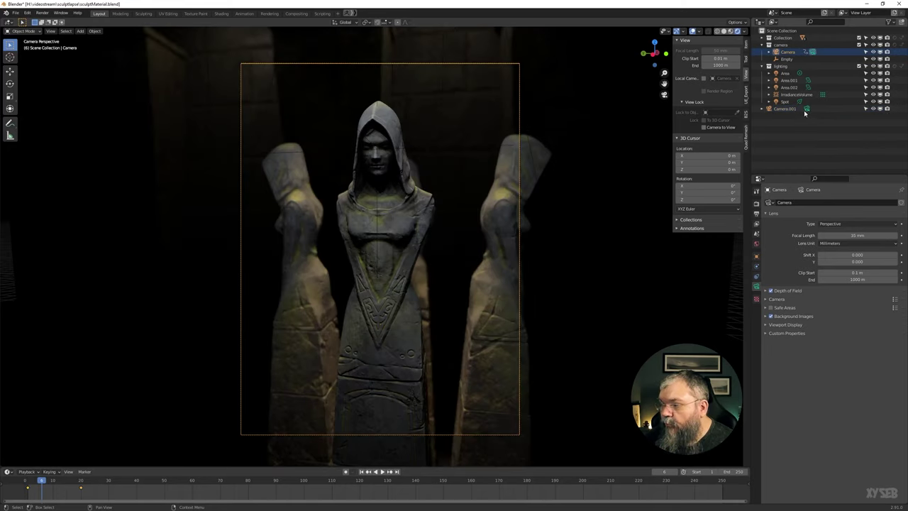
{"action": "left_click", "coordinate": [807, 110]}
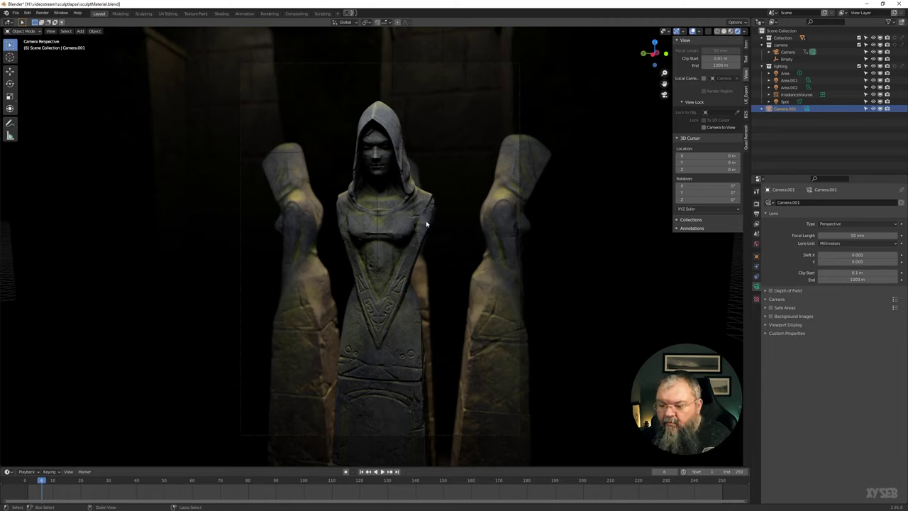
{"action": "key", "text": "KP_Divide"}
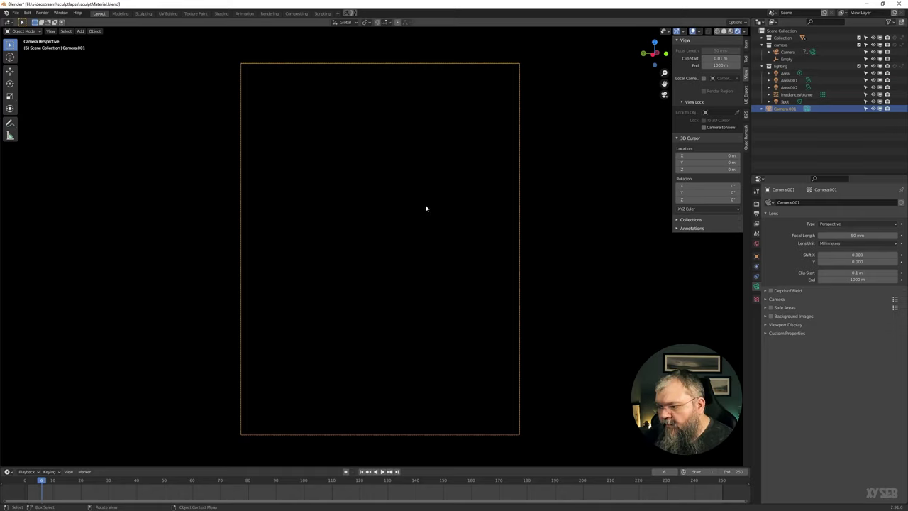
Step: Orbit out of the camera view and move Camera.001 toward the pillars
{"action": "middle_click_drag", "start_coordinate": [426, 207], "coordinate": [442, 225]}
{"action": "scroll", "coordinate": [442, 225], "scroll_direction": "down", "scroll_amount": 3}
{"action": "scroll", "coordinate": [468, 205], "scroll_direction": "down", "scroll_amount": 3}
{"action": "scroll", "coordinate": [478, 205], "scroll_direction": "down", "scroll_amount": 3}
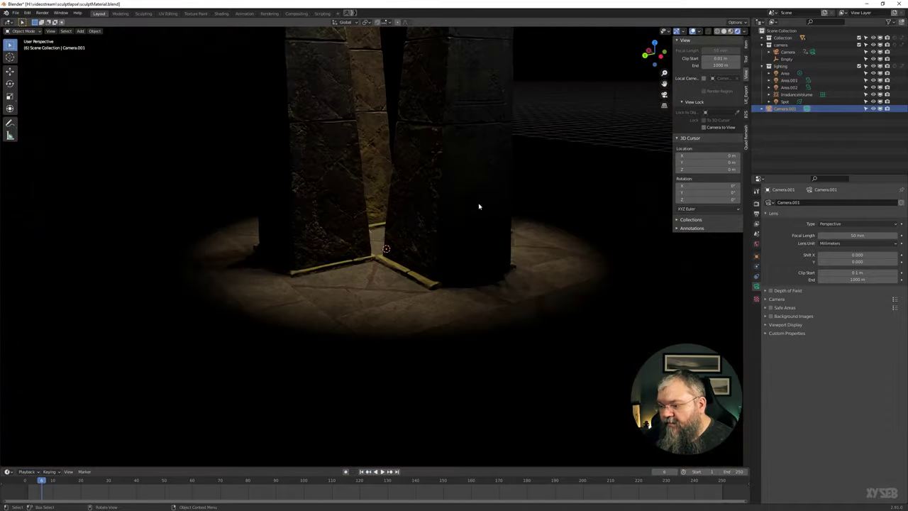
{"action": "scroll", "coordinate": [480, 205], "scroll_direction": "down", "scroll_amount": 2}
{"action": "middle_click_drag", "start_coordinate": [491, 238], "coordinate": [525, 213]}
{"action": "key", "text": "g"}
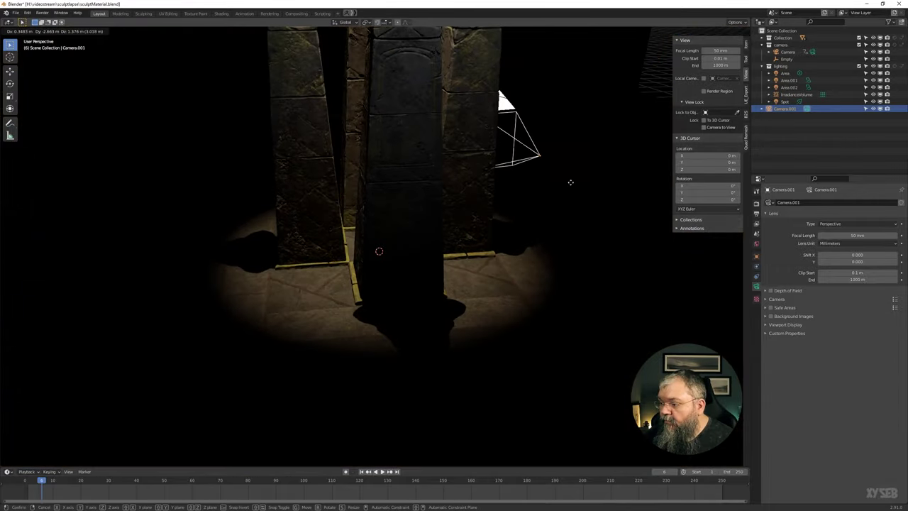
{"action": "left_click", "coordinate": [568, 192]}
Step: Place Camera.001 to the right of the hooded statues and look through it
{"action": "middle_click_drag", "start_coordinate": [569, 192], "coordinate": [486, 203]}
{"action": "scroll", "coordinate": [496, 227], "scroll_direction": "down", "scroll_amount": 4}
{"action": "key", "text": "g"}
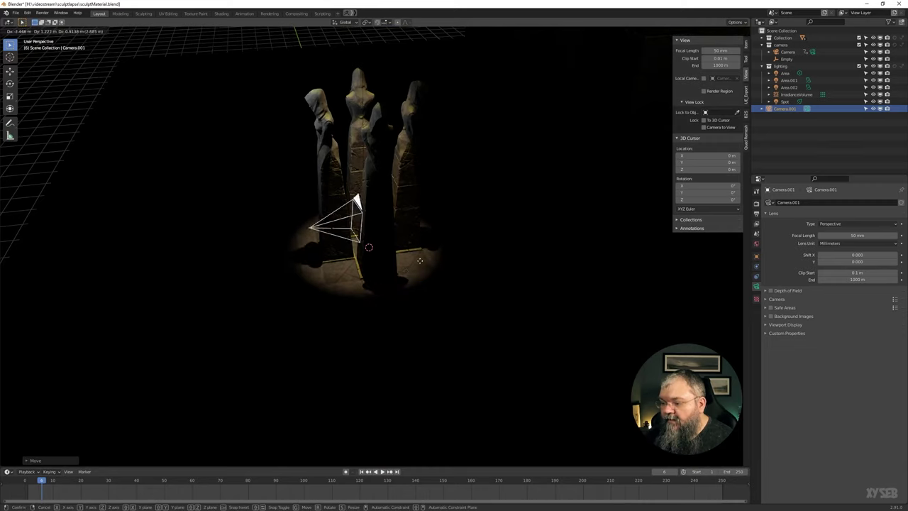
{"action": "left_click", "coordinate": [428, 271]}
{"action": "mouse_move", "coordinate": [428, 271]}
{"action": "middle_mouse_down"}
{"action": "mouse_move", "coordinate": [425, 284]}
{"action": "mouse_move", "coordinate": [464, 300]}
{"action": "middle_mouse_up"}
{"action": "key", "text": "g"}
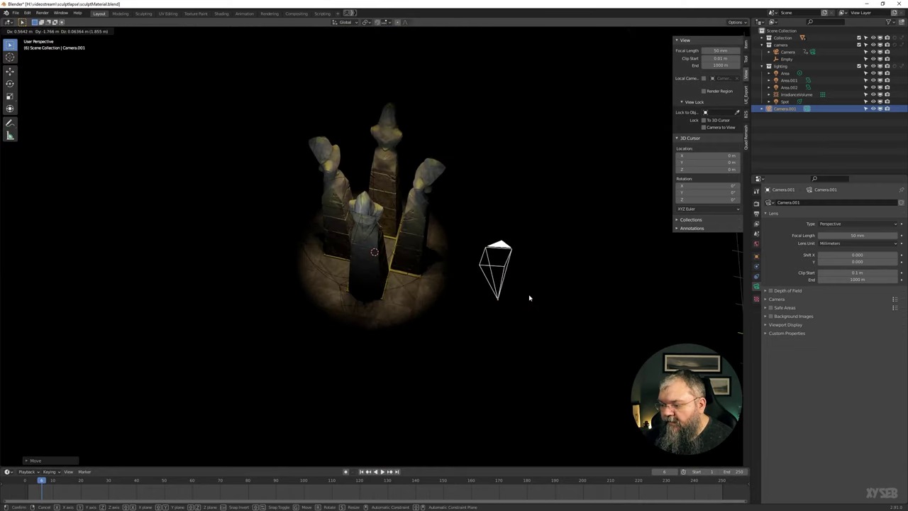
{"action": "left_click", "coordinate": [472, 292]}
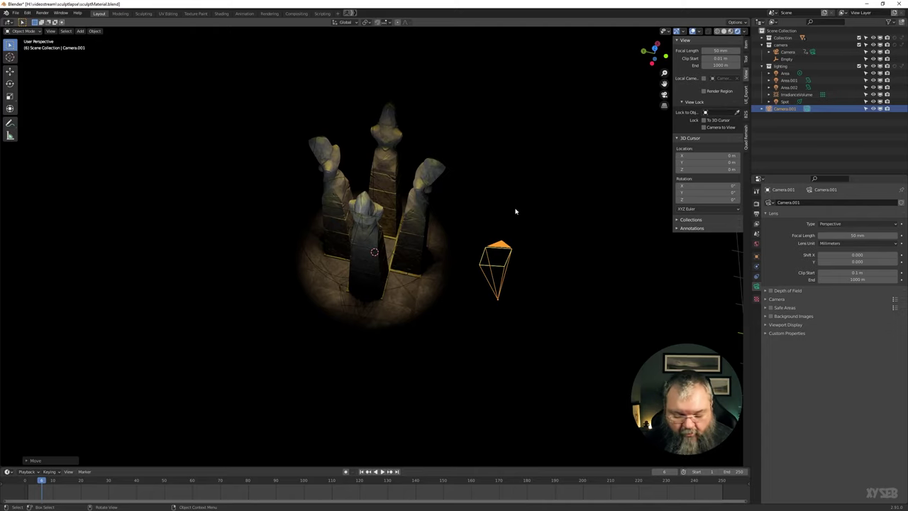
{"action": "key", "text": "ctrl+KP_0"}
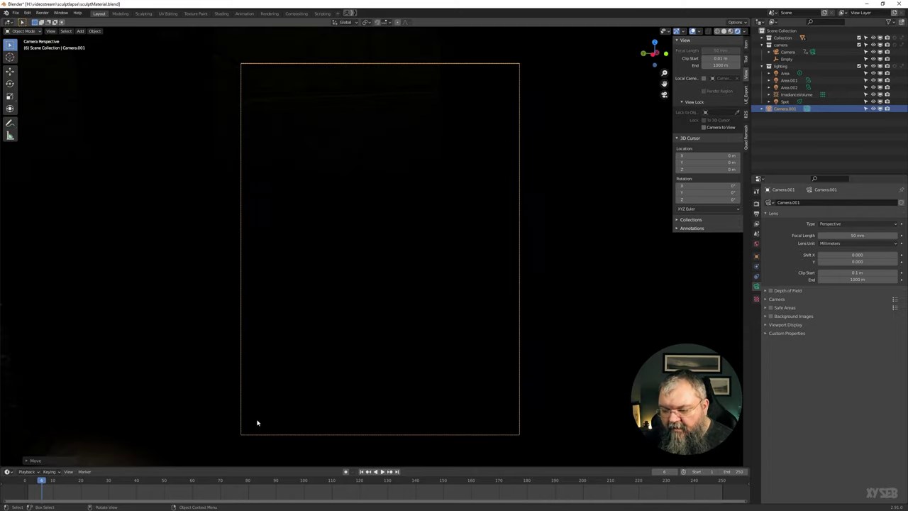
Step: Select Camera.001 and enable Camera to View in the sidebar's View Lock settings
{"action": "left_click", "coordinate": [524, 190]}
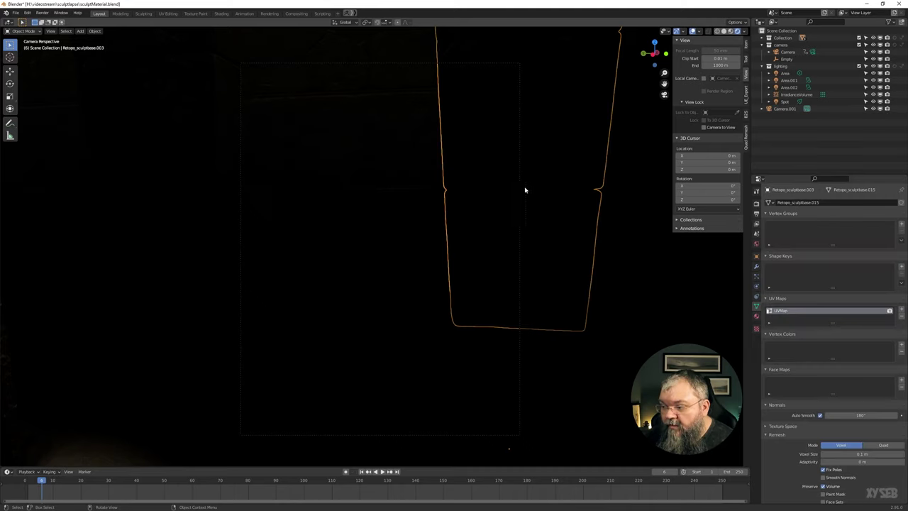
{"action": "left_click", "coordinate": [521, 416]}
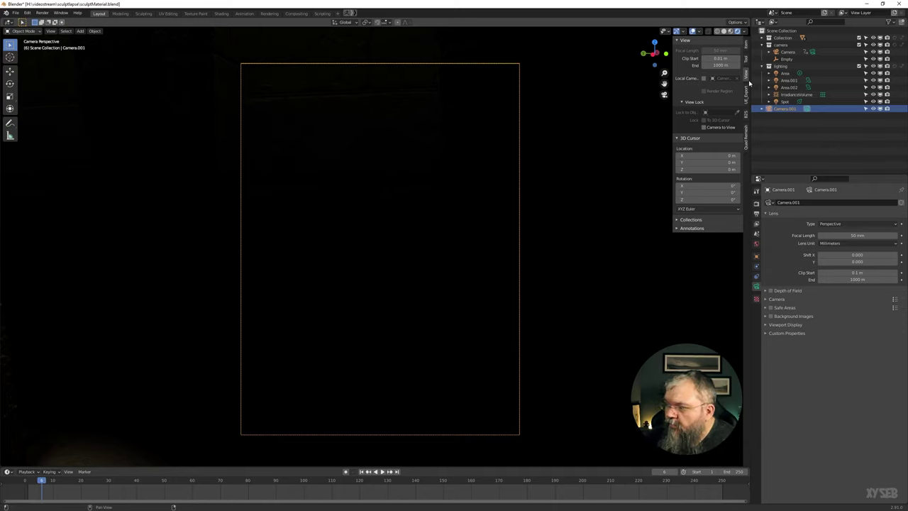
{"action": "key", "text": "n"}
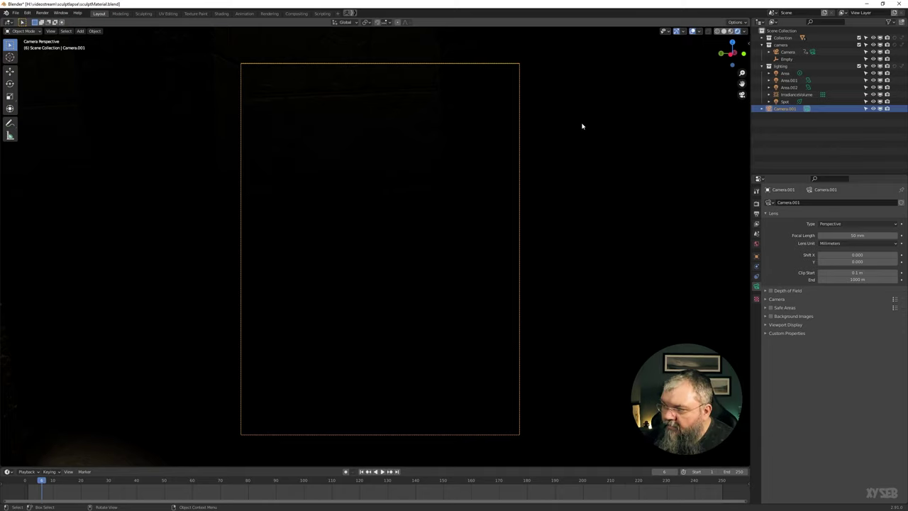
{"action": "key", "text": "n"}
{"action": "key", "text": "n"}
{"action": "key", "text": "n"}
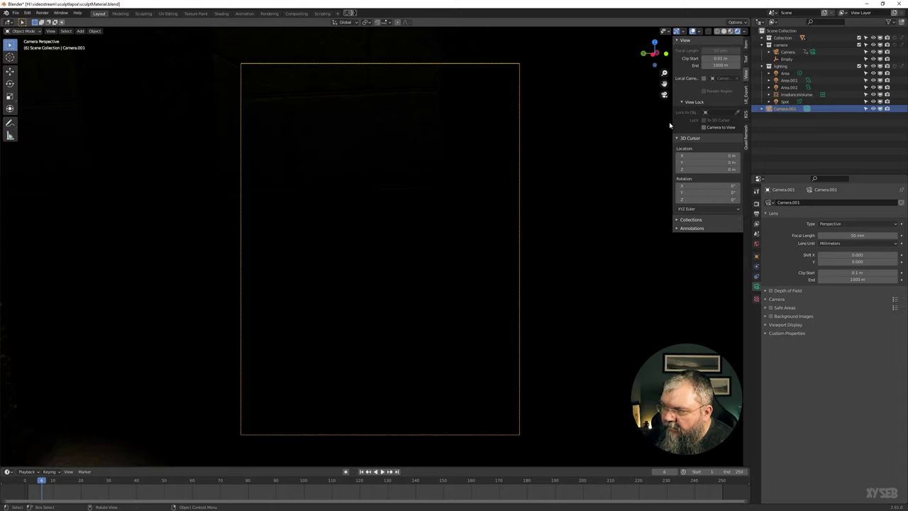
{"action": "key", "text": "n"}
{"action": "key", "text": "n"}
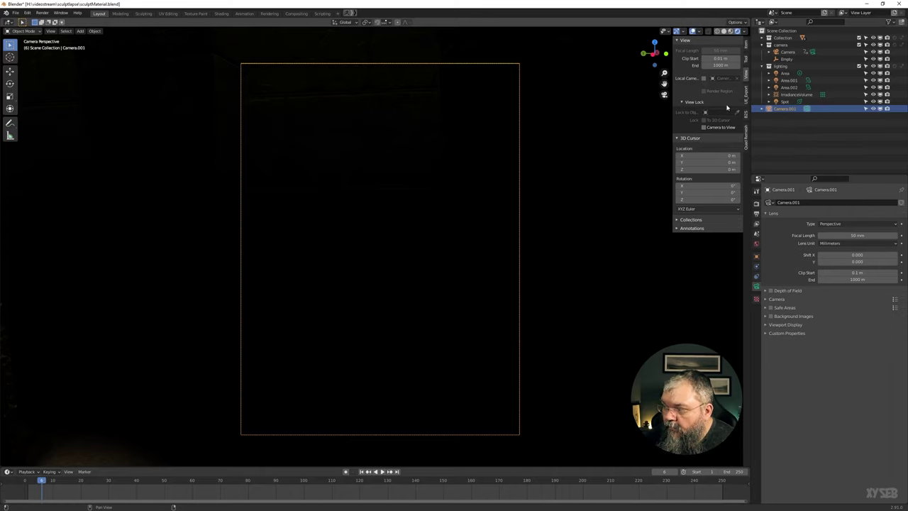
{"action": "left_click", "coordinate": [704, 127]}
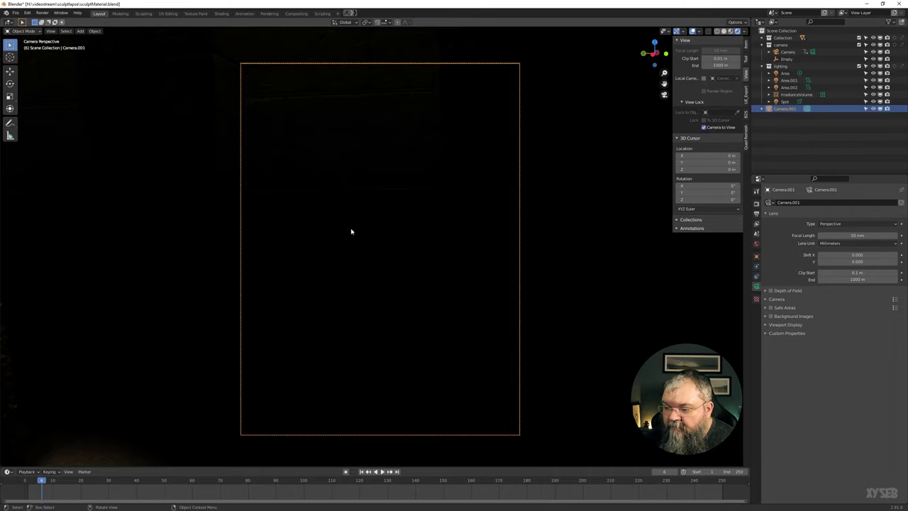
Step: Orbit and dolly the locked camera until the four hooded statues fill its frame
{"action": "mouse_move", "coordinate": [350, 231]}
{"action": "middle_mouse_down"}
{"action": "mouse_move", "coordinate": [322, 265]}
{"action": "mouse_move", "coordinate": [366, 242]}
{"action": "mouse_move", "coordinate": [395, 259]}
{"action": "middle_mouse_up"}
{"action": "scroll", "coordinate": [390, 253], "scroll_direction": "down", "scroll_amount": 5}
{"action": "mouse_move", "coordinate": [393, 198]}
{"action": "middle_mouse_down"}
{"action": "mouse_move", "coordinate": [487, 317]}
{"action": "mouse_move", "coordinate": [432, 269]}
{"action": "mouse_move", "coordinate": [464, 262]}
{"action": "mouse_move", "coordinate": [415, 258]}
{"action": "mouse_move", "coordinate": [438, 274]}
{"action": "mouse_move", "coordinate": [444, 298]}
{"action": "mouse_move", "coordinate": [458, 269]}
{"action": "mouse_move", "coordinate": [415, 284]}
{"action": "mouse_move", "coordinate": [450, 290]}
{"action": "mouse_move", "coordinate": [372, 286]}
{"action": "mouse_move", "coordinate": [431, 283]}
{"action": "mouse_move", "coordinate": [422, 225]}
{"action": "mouse_move", "coordinate": [425, 279]}
{"action": "mouse_move", "coordinate": [415, 263]}
{"action": "mouse_move", "coordinate": [391, 288]}
{"action": "middle_mouse_up"}
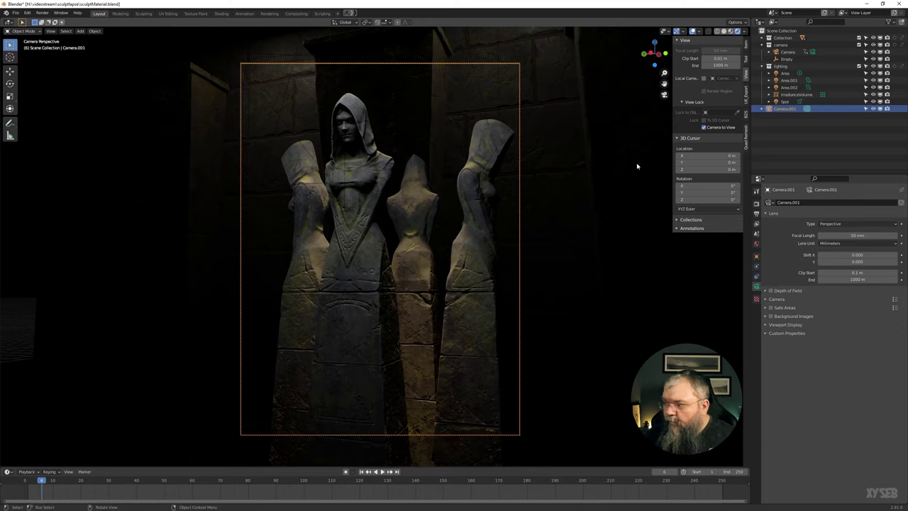
{"action": "mouse_move", "coordinate": [720, 127]}
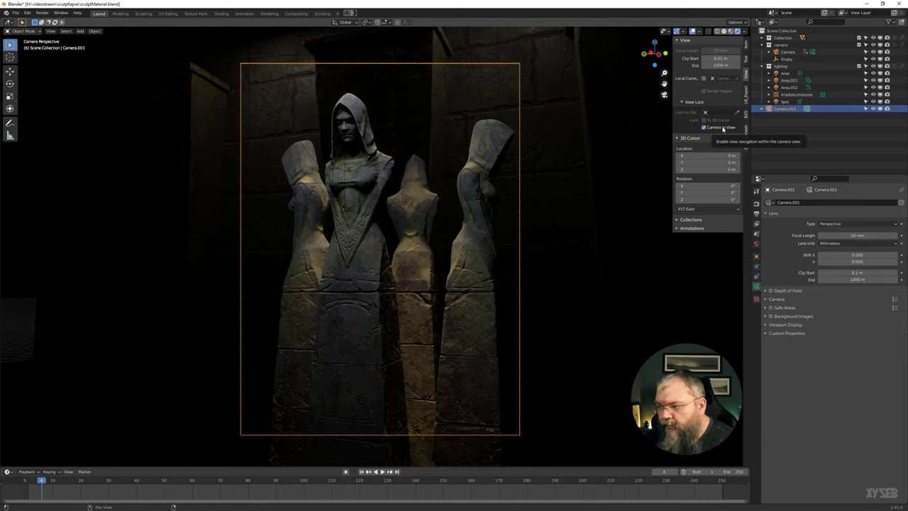
{"action": "mouse_move", "coordinate": [450, 199]}
{"action": "middle_mouse_down"}
{"action": "mouse_move", "coordinate": [416, 218]}
{"action": "mouse_move", "coordinate": [426, 224]}
{"action": "middle_mouse_up"}
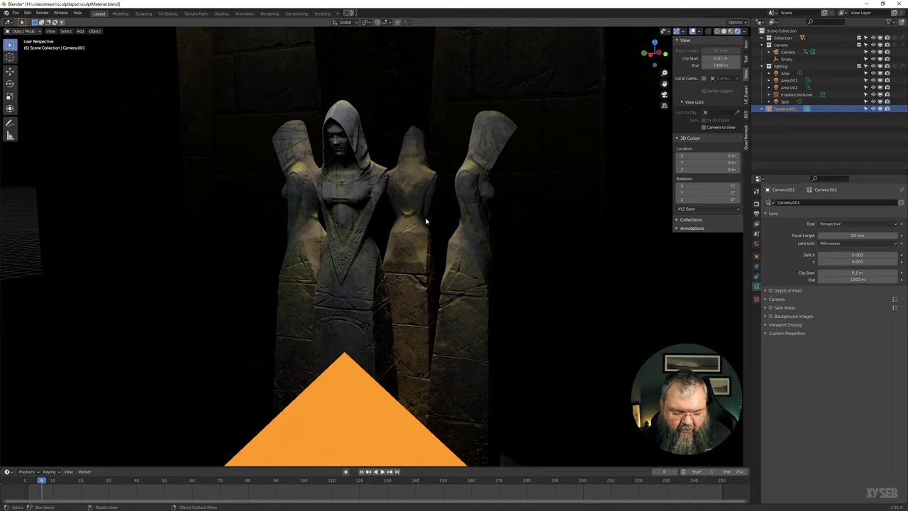
{"action": "key", "text": "ctrl+alt+KP_0"}
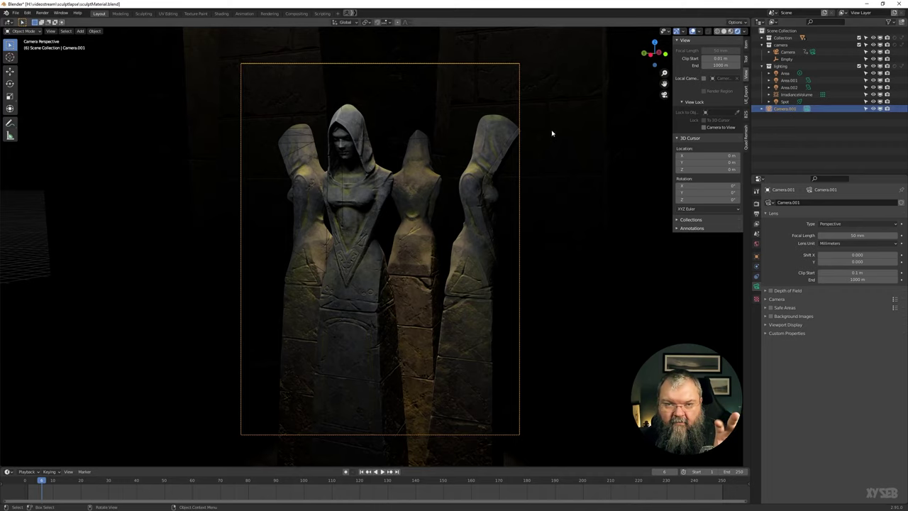
{"action": "left_click", "coordinate": [520, 212]}
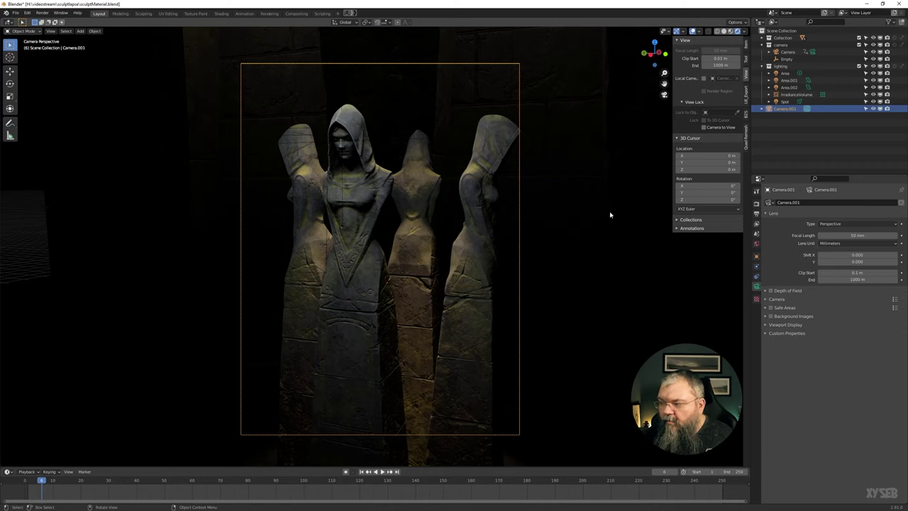
{"action": "left_click", "coordinate": [712, 129]}
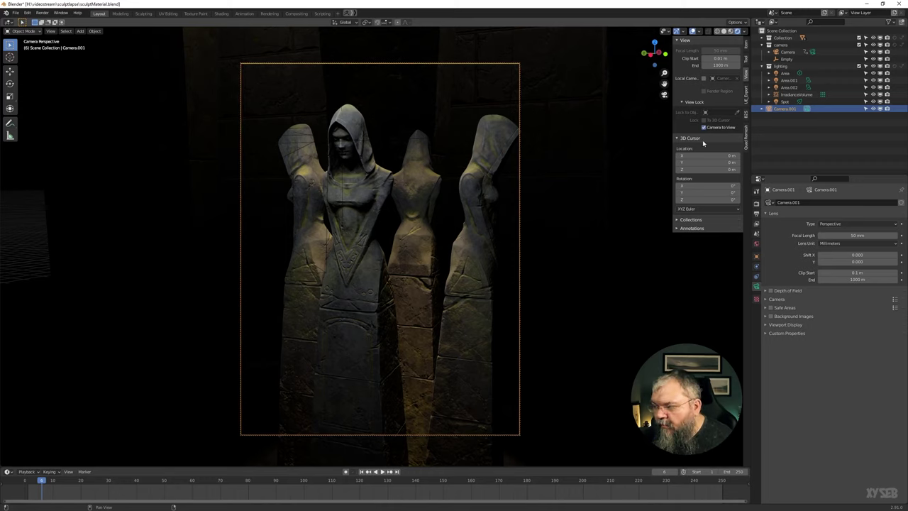
Step: Orbit and zoom Camera.001 so all four statues fit full-length, hood to base, centred
{"action": "middle_click_drag", "start_coordinate": [401, 223], "coordinate": [389, 156]}
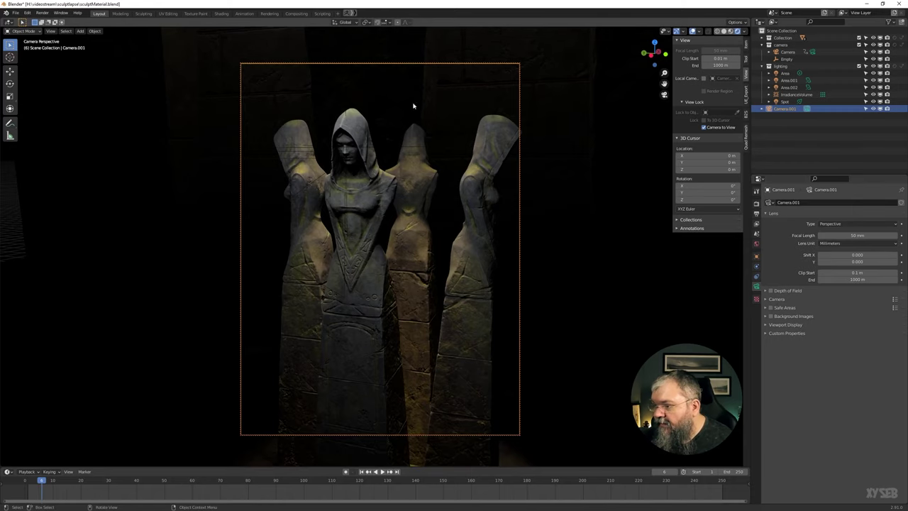
{"action": "scroll", "coordinate": [503, 277], "scroll_direction": "up", "scroll_amount": 2}
{"action": "scroll", "coordinate": [502, 278], "scroll_direction": "up", "scroll_amount": 3}
{"action": "scroll", "coordinate": [503, 278], "scroll_direction": "up", "scroll_amount": 2}
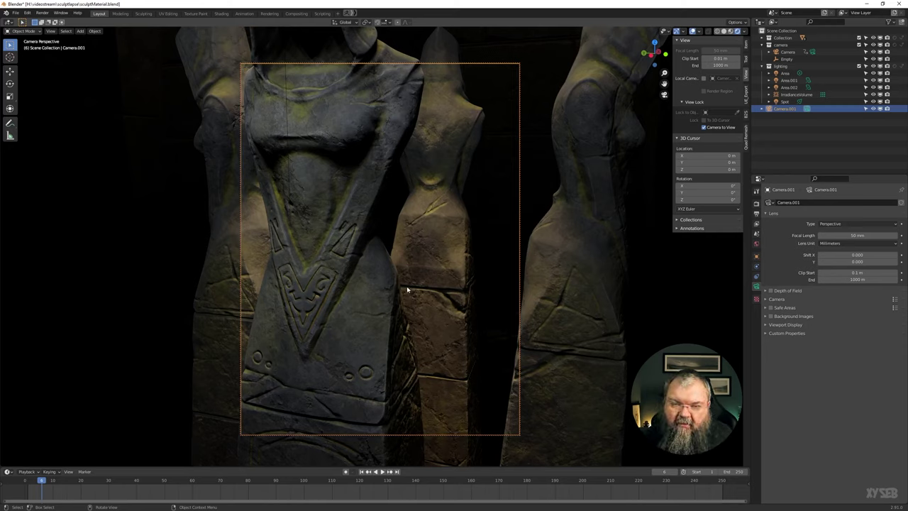
{"action": "scroll", "coordinate": [402, 279], "scroll_direction": "down", "scroll_amount": 2}
{"action": "scroll", "coordinate": [402, 280], "scroll_direction": "down", "scroll_amount": 2}
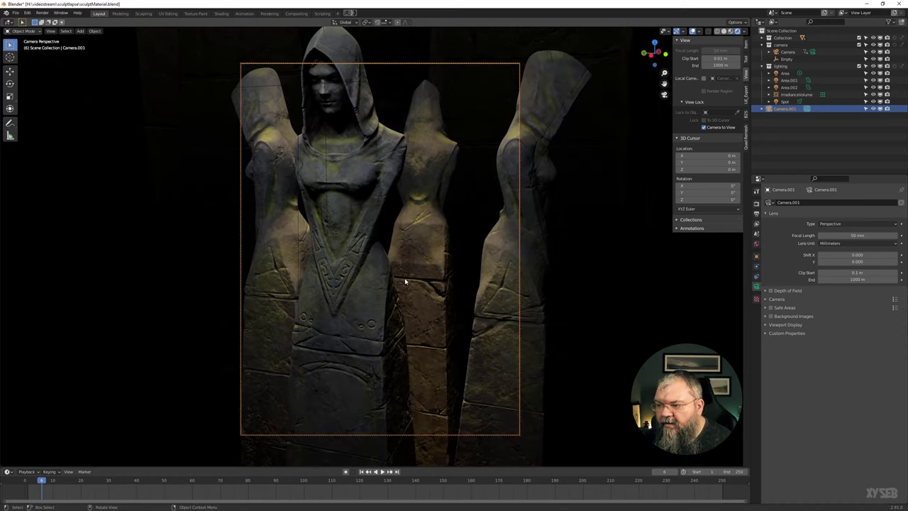
{"action": "scroll", "coordinate": [400, 280], "scroll_direction": "down", "scroll_amount": 1}
{"action": "scroll", "coordinate": [375, 269], "scroll_direction": "down", "scroll_amount": 1}
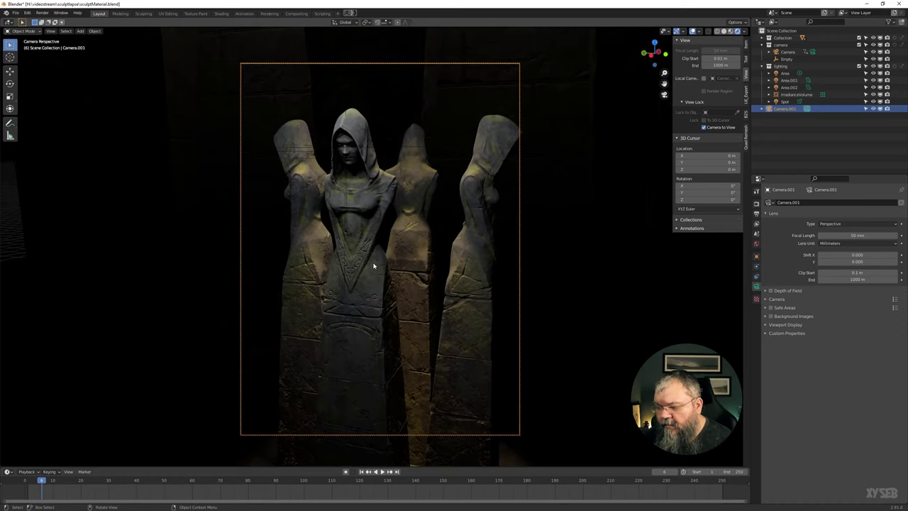
{"action": "scroll", "coordinate": [373, 265], "scroll_direction": "down", "scroll_amount": 1}
{"action": "scroll", "coordinate": [371, 260], "scroll_direction": "down", "scroll_amount": 1}
{"action": "scroll", "coordinate": [369, 259], "scroll_direction": "down", "scroll_amount": 1}
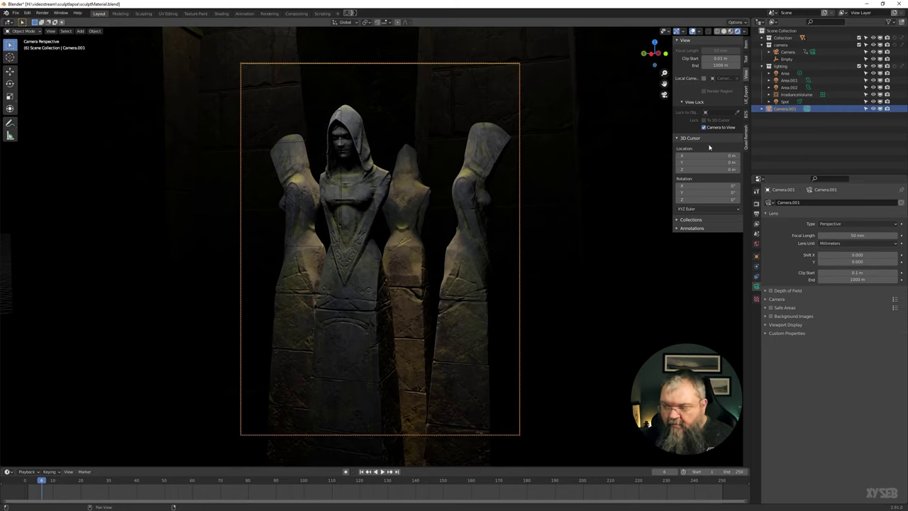
Step: Look through the main Camera and check its lens type, leaving it Perspective 35 mm
{"action": "left_click", "coordinate": [810, 52]}
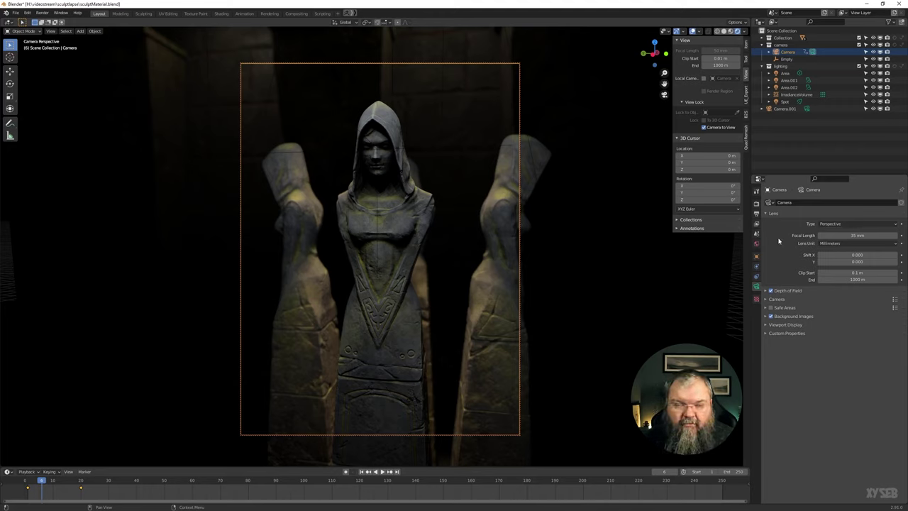
{"action": "left_click", "coordinate": [829, 223]}
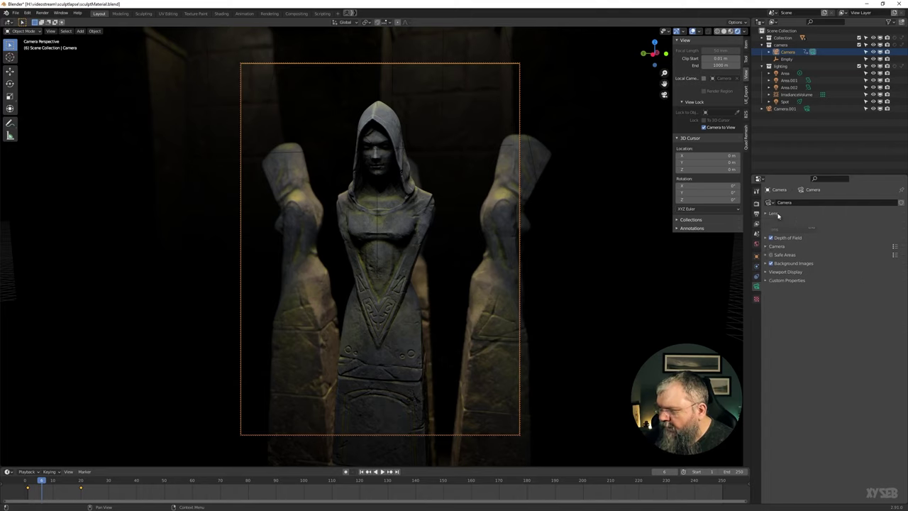
{"action": "left_click", "coordinate": [814, 219]}
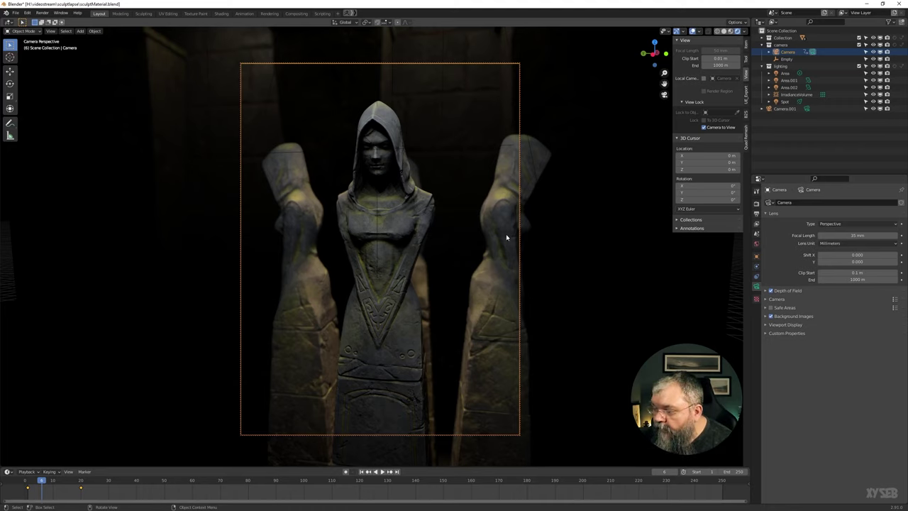
Step: Make the main camera Orthographic at scale 6 and orbit it to face the statues frontally
{"action": "left_click", "coordinate": [839, 225]}
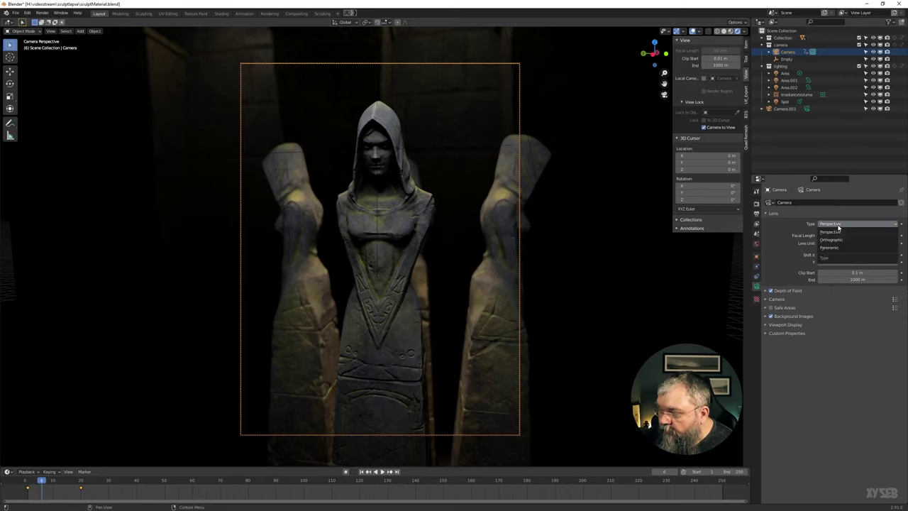
{"action": "left_click", "coordinate": [824, 244]}
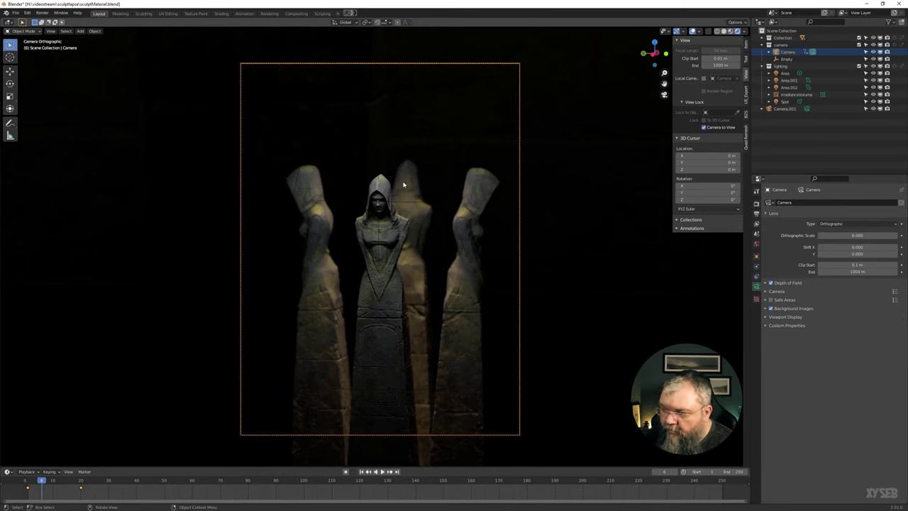
{"action": "key", "text": "KP_1"}
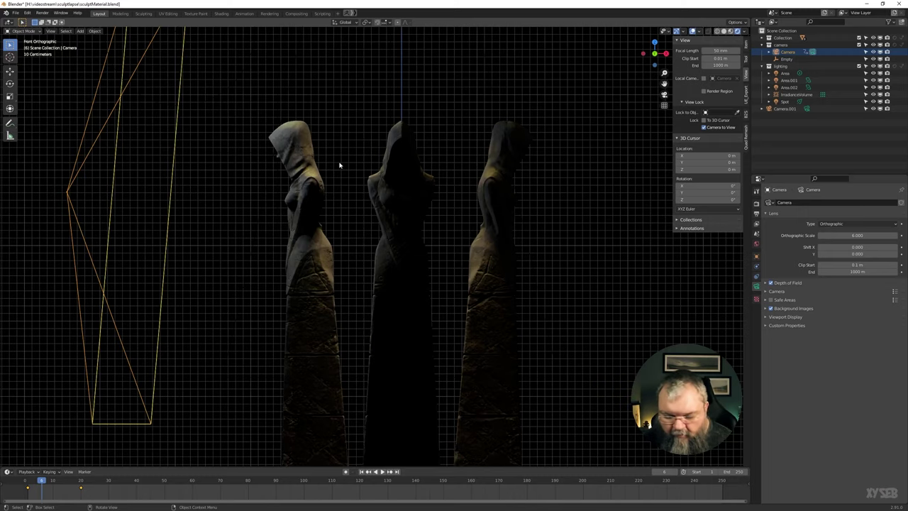
{"action": "key", "text": "KP_6"}
{"action": "key", "text": "KP_6"}
{"action": "key", "text": "KP_6"}
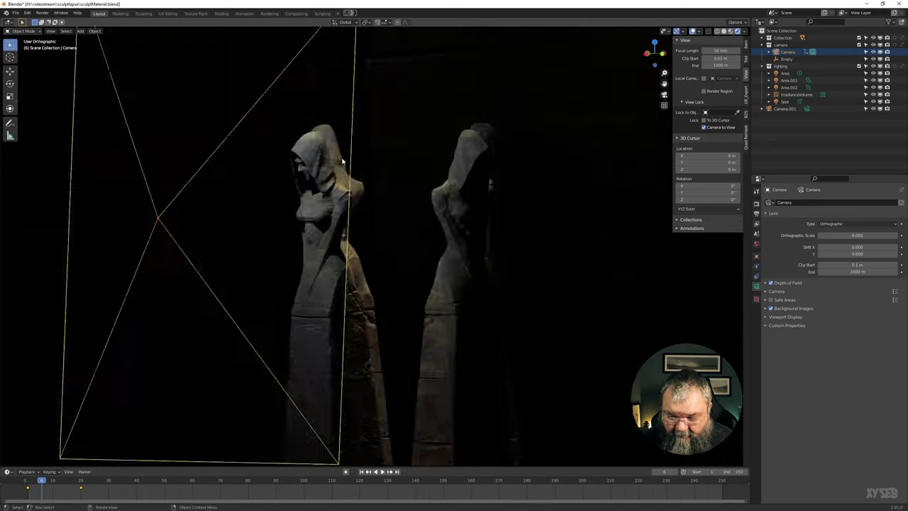
{"action": "key", "text": "KP_0"}
{"action": "middle_click_drag", "start_coordinate": [355, 168], "coordinate": [338, 216]}
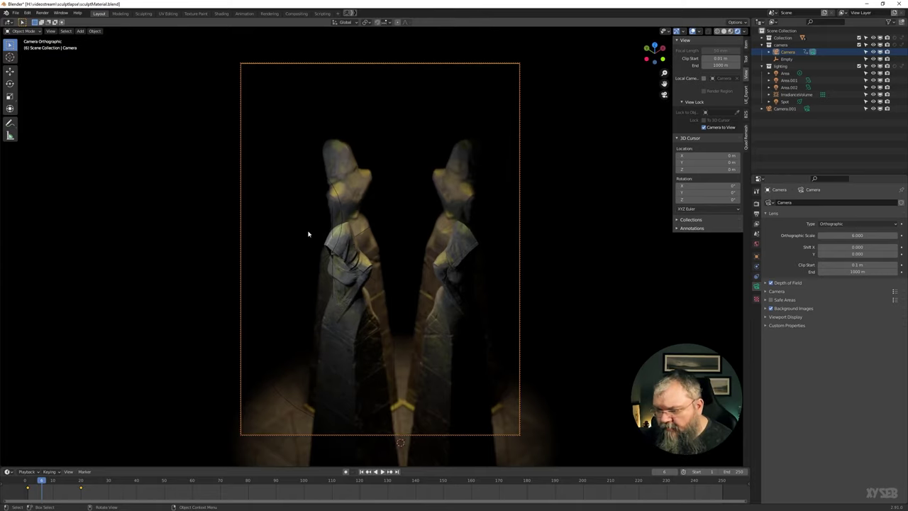
{"action": "mouse_move", "coordinate": [310, 233]}
{"action": "middle_mouse_down"}
{"action": "mouse_move", "coordinate": [378, 208]}
{"action": "mouse_move", "coordinate": [652, 196]}
{"action": "middle_mouse_up"}
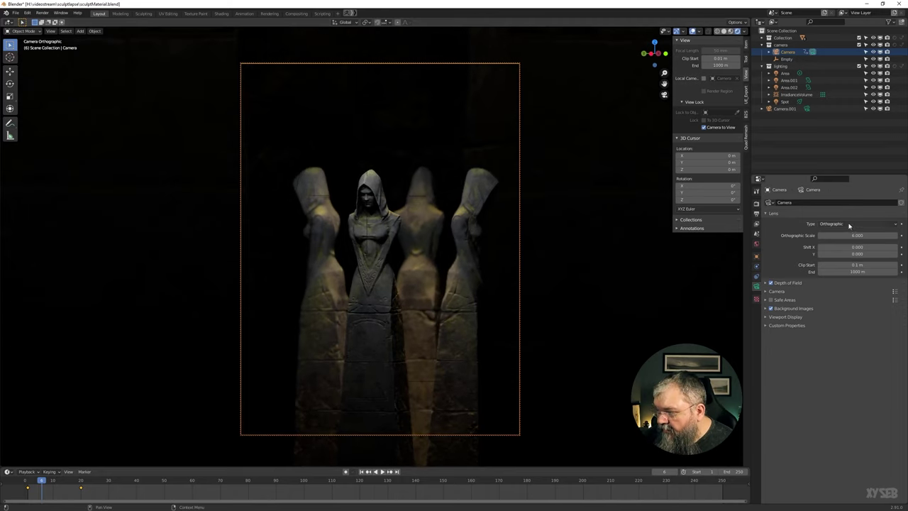
Step: Try the Panoramic lens type on the main camera for a wide-angle view
{"action": "left_click", "coordinate": [851, 226]}
{"action": "left_click", "coordinate": [834, 251]}
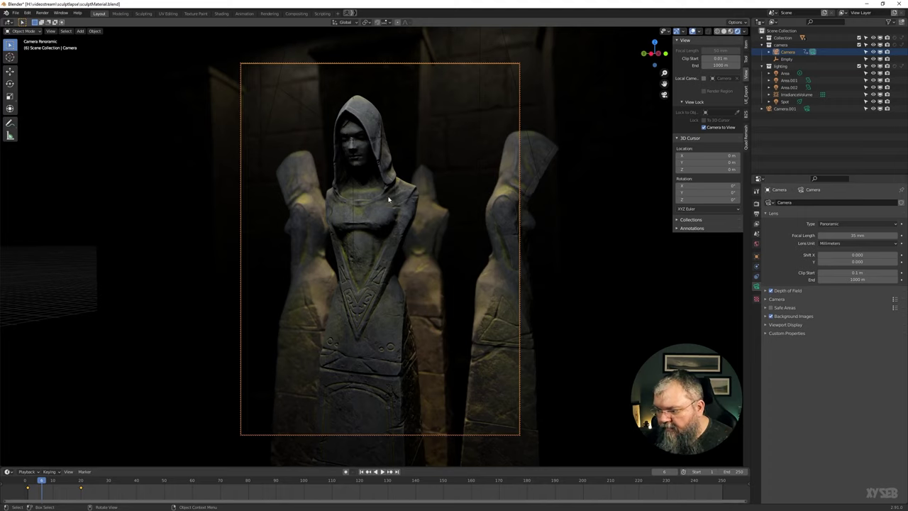
{"action": "left_click", "coordinate": [845, 225]}
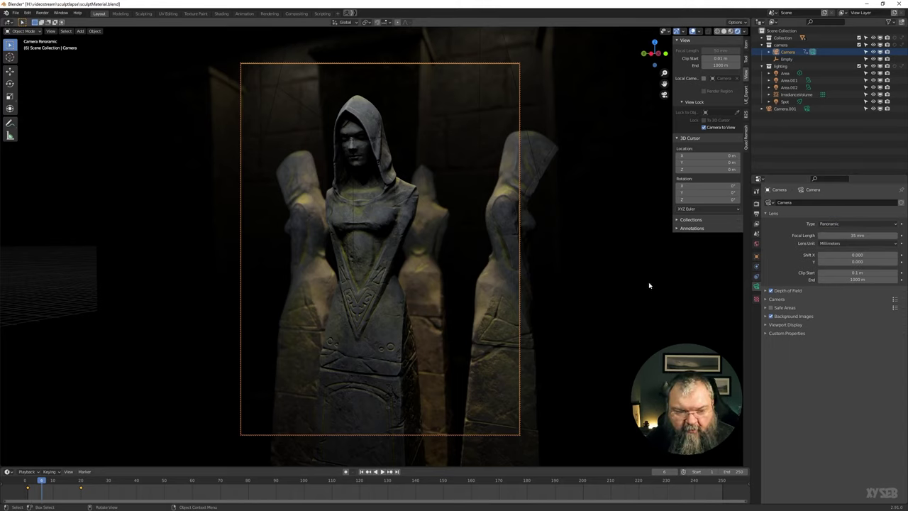
{"action": "left_click", "coordinate": [832, 225]}
Step: Return the camera to Perspective and compare focal lengths of 80 mm and 10 mm
{"action": "left_click", "coordinate": [830, 232]}
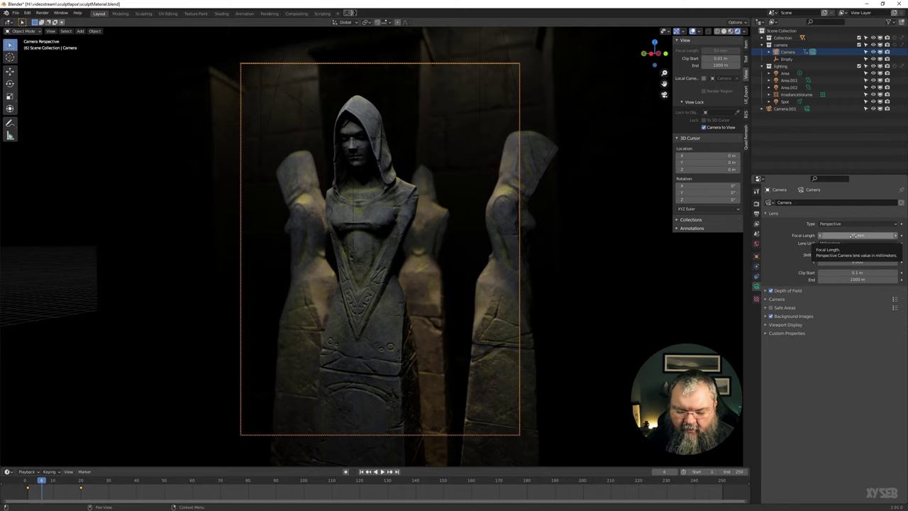
{"action": "left_click", "coordinate": [853, 236]}
{"action": "type", "text": "80"}
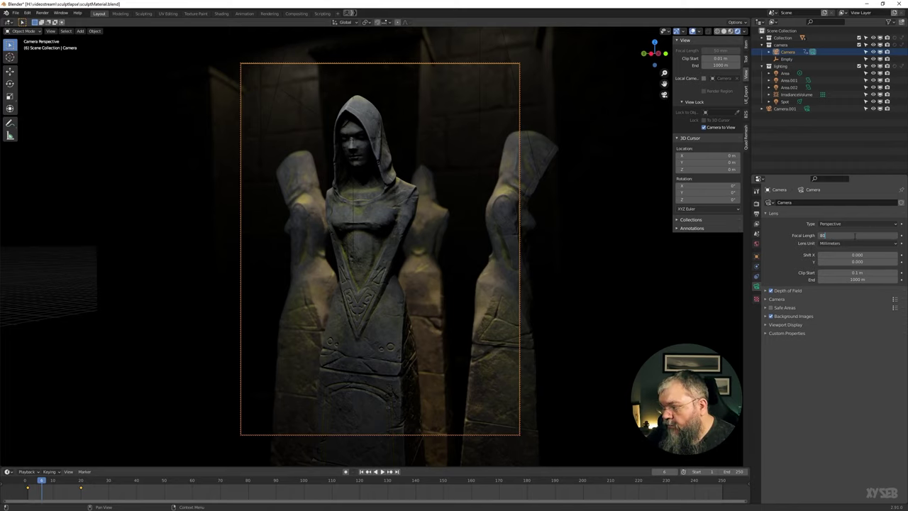
{"action": "key", "text": "Return"}
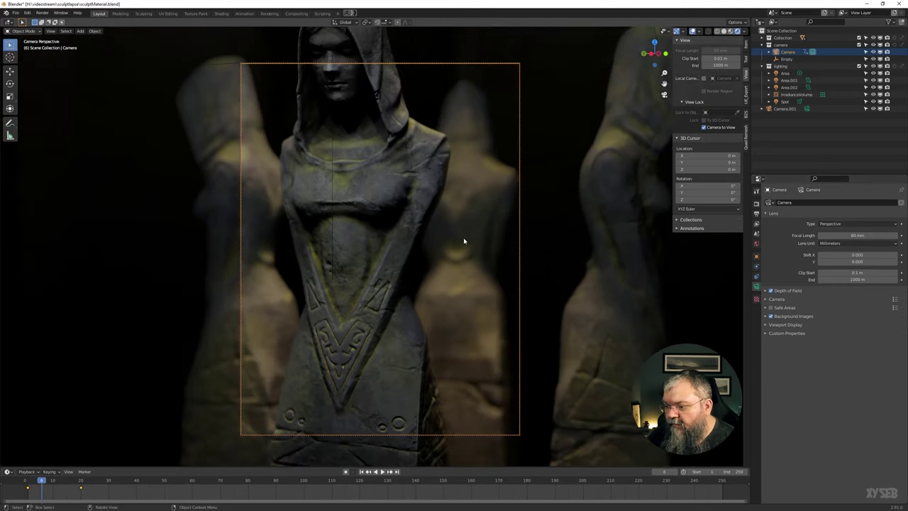
{"action": "scroll", "coordinate": [464, 241], "scroll_direction": "down", "scroll_amount": 3}
{"action": "scroll", "coordinate": [463, 241], "scroll_direction": "down", "scroll_amount": 2}
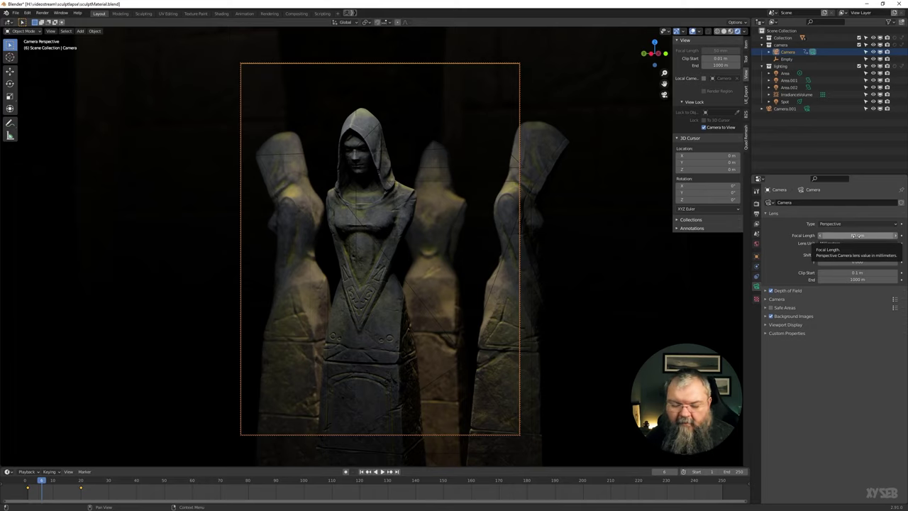
{"action": "left_click", "coordinate": [858, 236]}
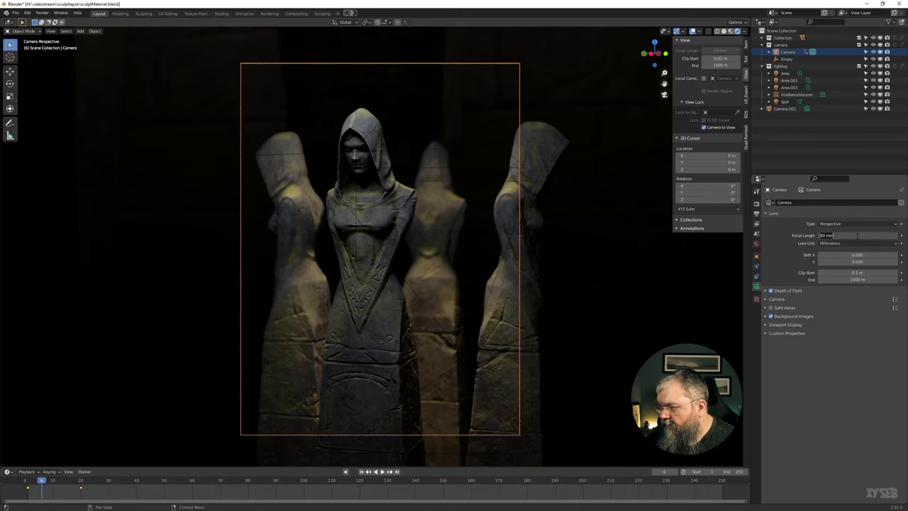
{"action": "type", "text": "10"}
{"action": "key", "text": "Return"}
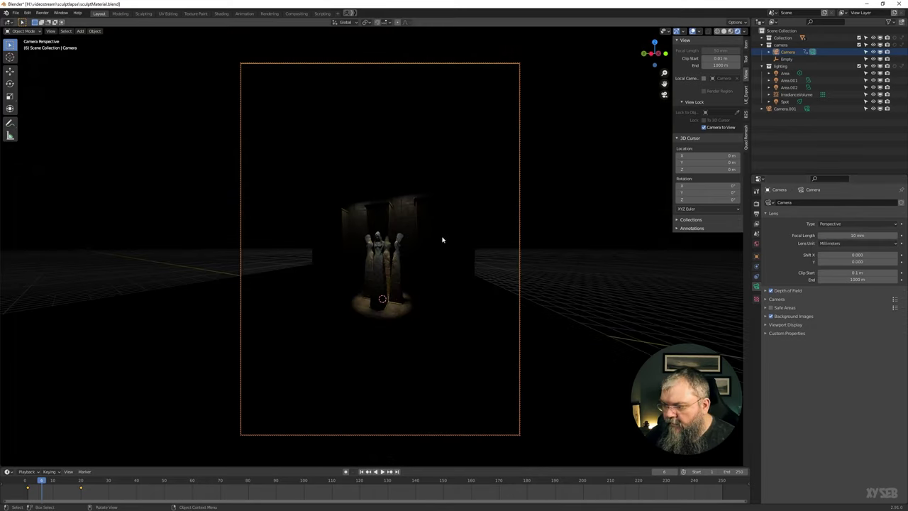
{"action": "scroll", "coordinate": [437, 247], "scroll_direction": "up", "scroll_amount": 3}
{"action": "scroll", "coordinate": [443, 250], "scroll_direction": "up", "scroll_amount": 3}
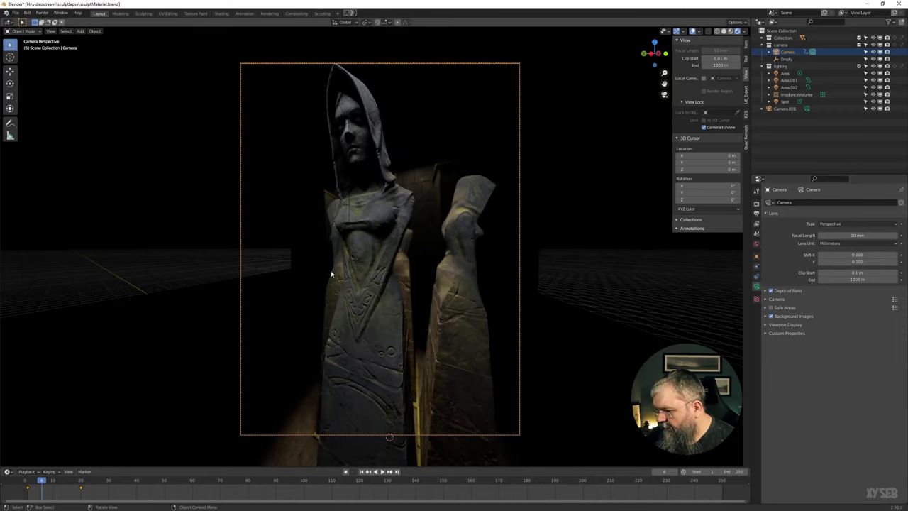
Step: Try a 28 mm focal length, then settle on 35 mm
{"action": "left_click", "coordinate": [857, 235]}
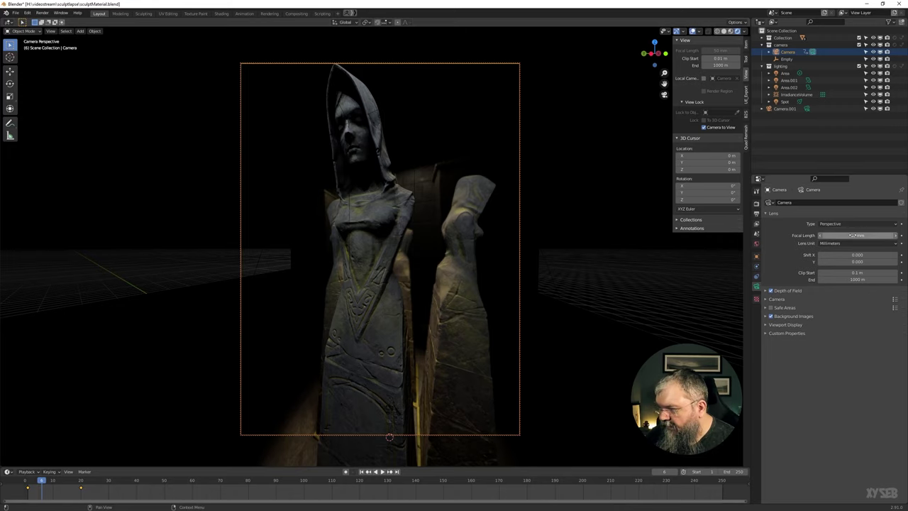
{"action": "type", "text": "28"}
{"action": "key", "text": "Return"}
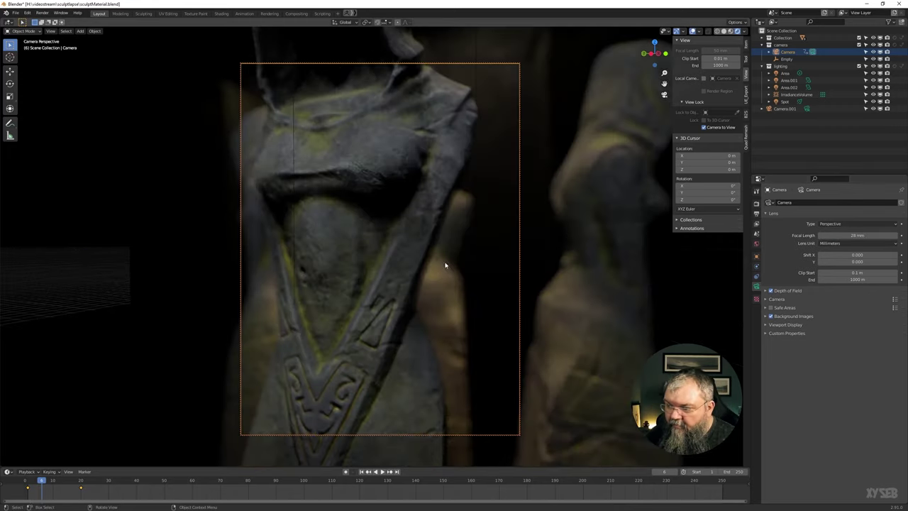
{"action": "scroll", "coordinate": [445, 265], "scroll_direction": "down", "scroll_amount": 5}
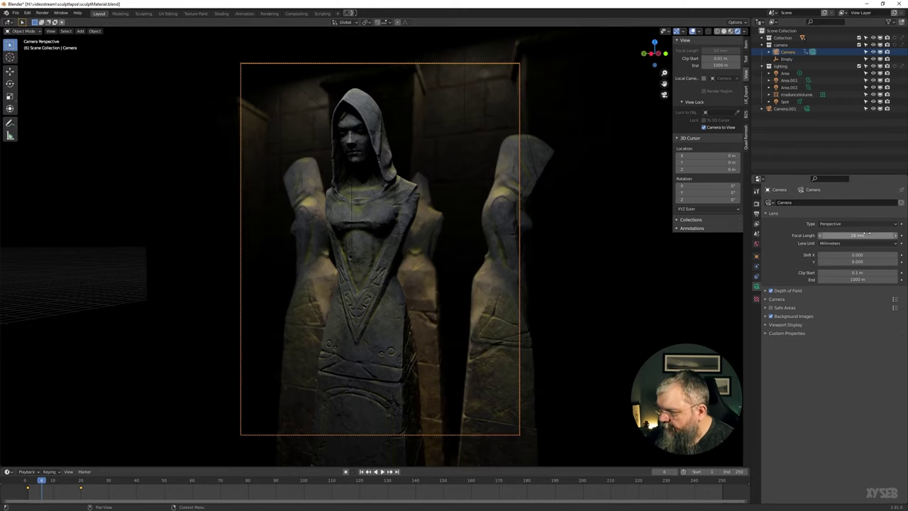
{"action": "left_click", "coordinate": [852, 235]}
{"action": "type", "text": "35"}
{"action": "key", "text": "Return"}
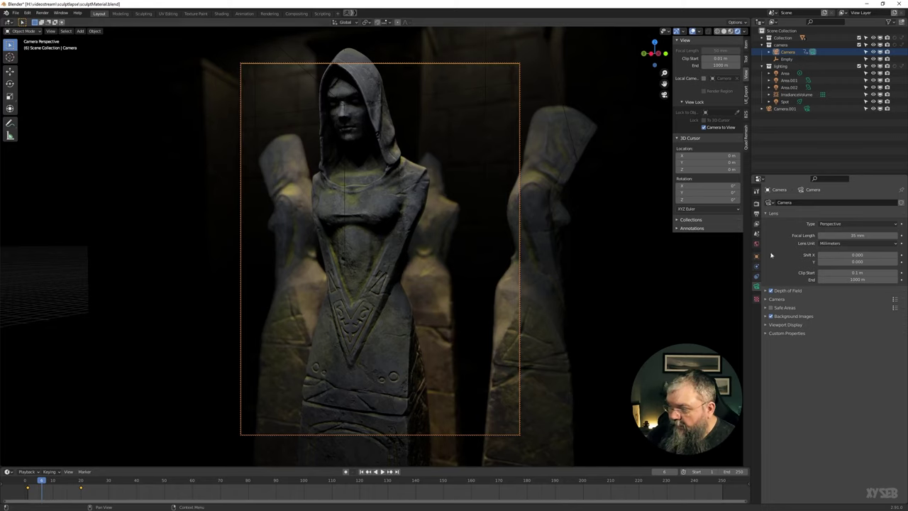
{"action": "key", "text": "ctrl+z"}
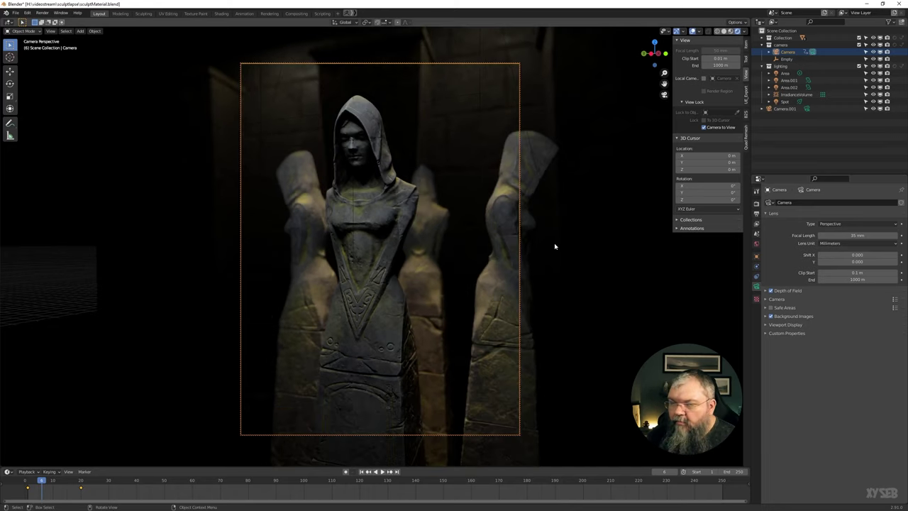
Step: Switch the lens unit to Field of View and back to Millimeters
{"action": "left_click", "coordinate": [845, 243]}
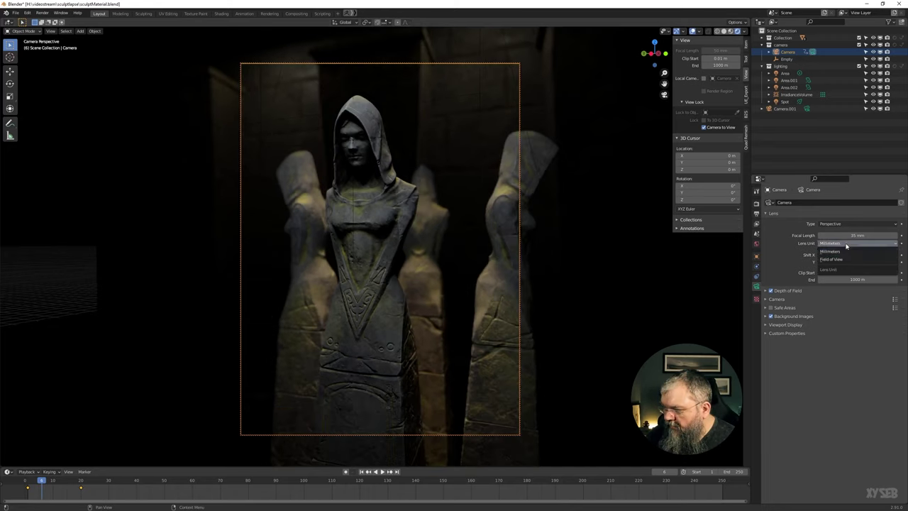
{"action": "left_click", "coordinate": [839, 260]}
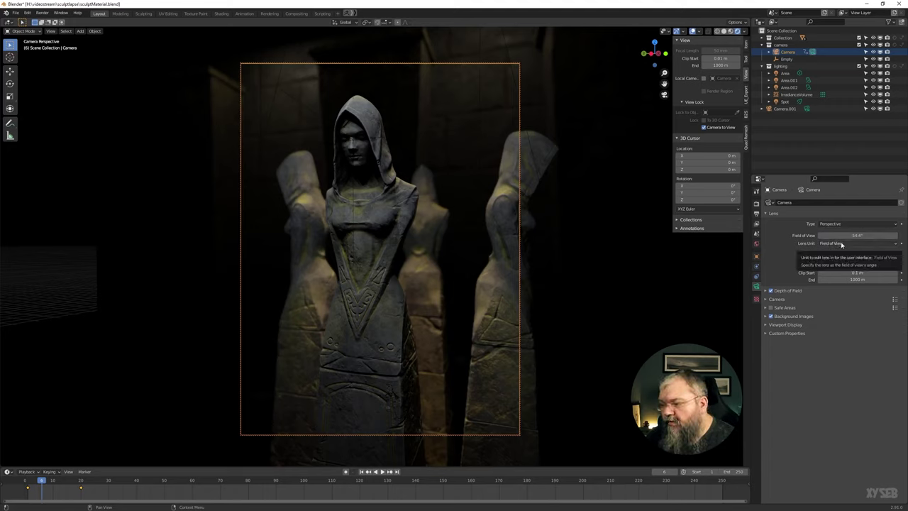
{"action": "left_click", "coordinate": [842, 243]}
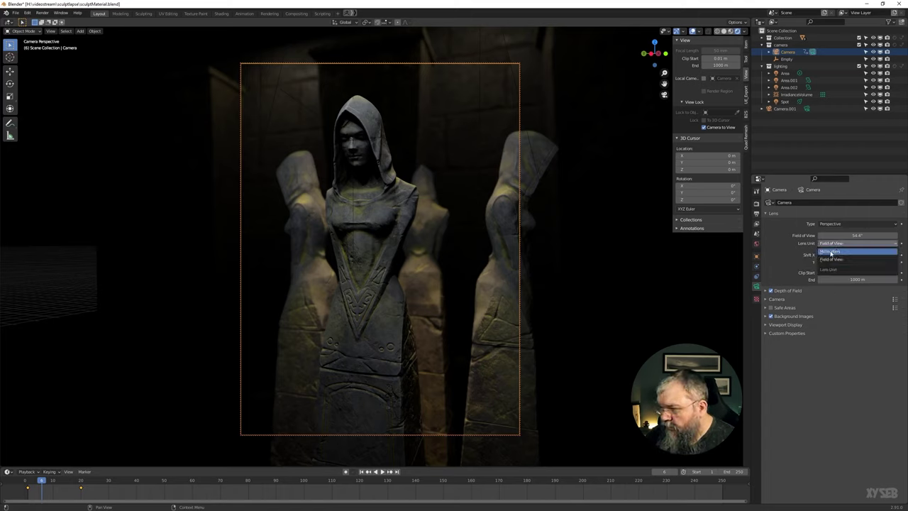
{"action": "left_click", "coordinate": [831, 252]}
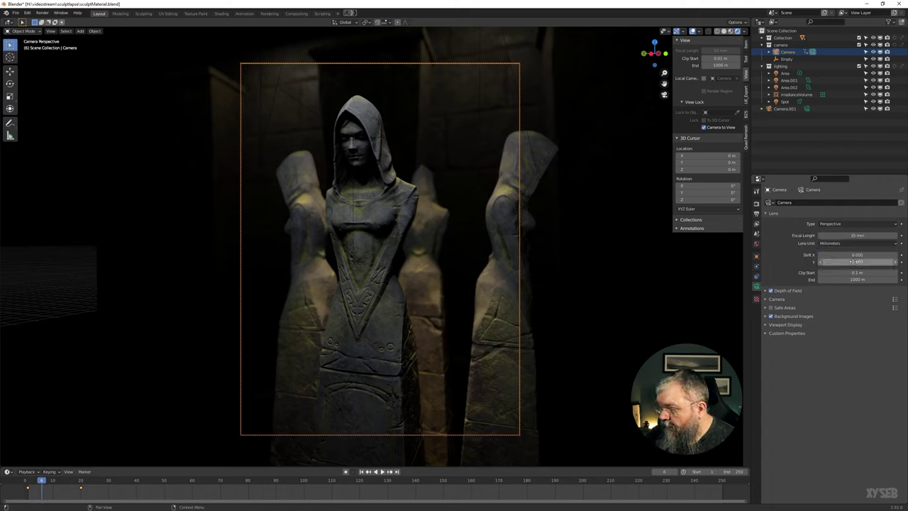
Step: Test Shift X offsets like 3.360 and -0.370, then reset Shift X to 0.000
{"action": "mouse_move", "coordinate": [858, 254]}
{"action": "left_mouse_down"}
{"action": "mouse_move", "coordinate": [879, 254]}
{"action": "mouse_move", "coordinate": [851, 255]}
{"action": "left_mouse_up"}
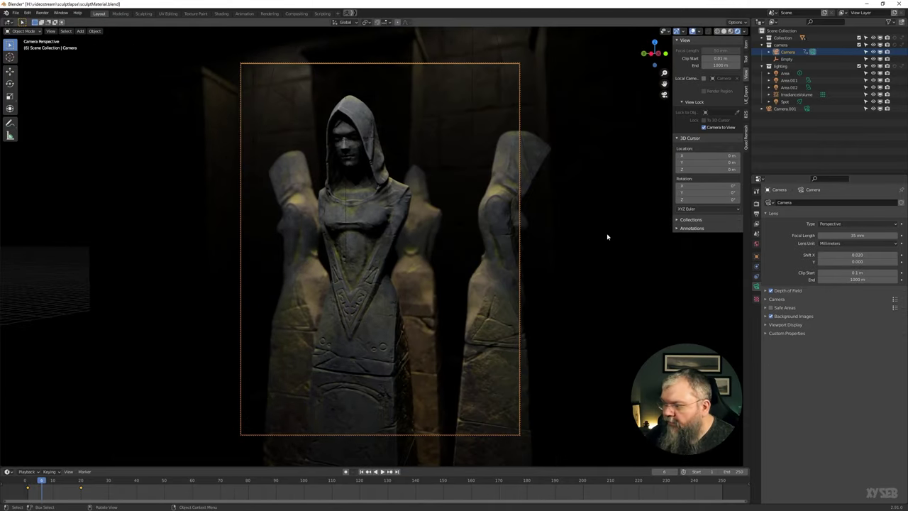
{"action": "mouse_move", "coordinate": [607, 237]}
{"action": "middle_mouse_down"}
{"action": "mouse_move", "coordinate": [530, 205]}
{"action": "mouse_move", "coordinate": [492, 234]}
{"action": "mouse_move", "coordinate": [496, 248]}
{"action": "mouse_move", "coordinate": [556, 248]}
{"action": "middle_mouse_up"}
{"action": "scroll", "coordinate": [530, 206], "scroll_direction": "down", "scroll_amount": 5}
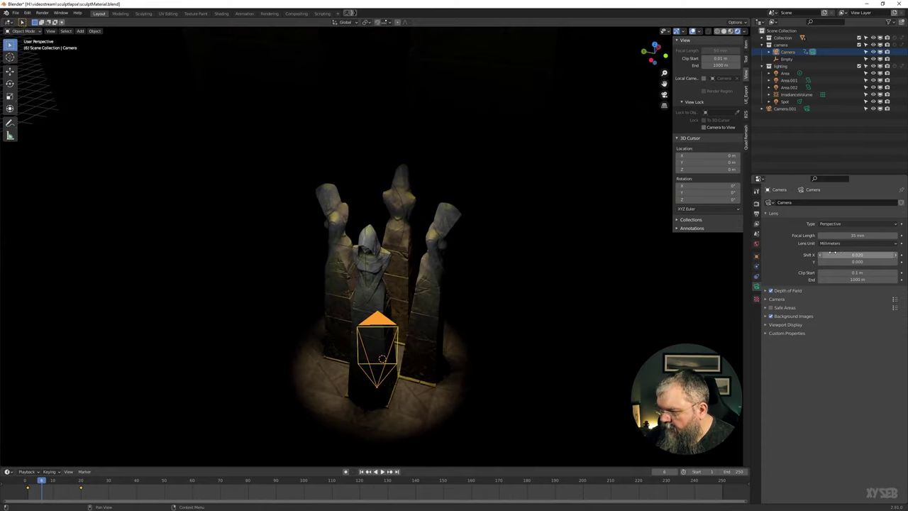
{"action": "mouse_move", "coordinate": [856, 255]}
{"action": "left_mouse_down"}
{"action": "mouse_move", "coordinate": [879, 254]}
{"action": "mouse_move", "coordinate": [815, 255]}
{"action": "mouse_move", "coordinate": [856, 254]}
{"action": "mouse_move", "coordinate": [847, 254]}
{"action": "left_mouse_up"}
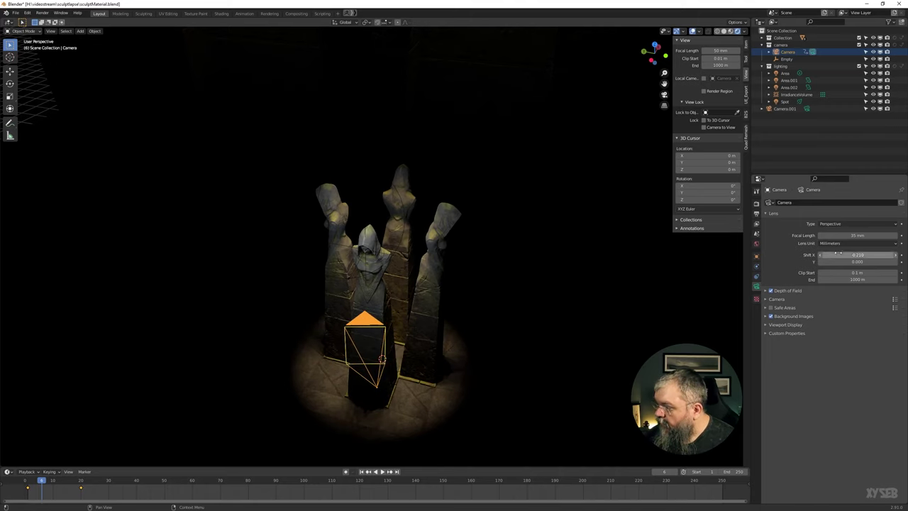
{"action": "left_click", "coordinate": [846, 255]}
{"action": "type", "text": "0.000"}
{"action": "key", "text": "Return"}
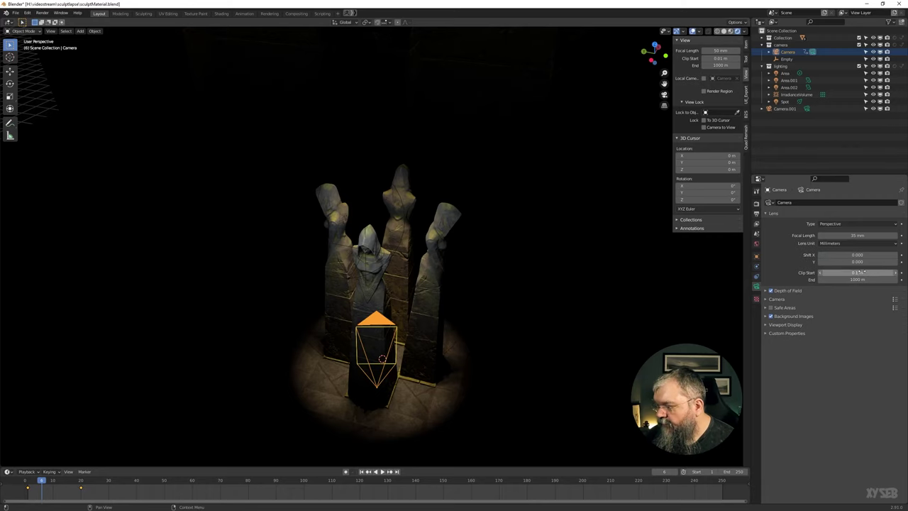
Step: Look through the camera and shorten its clip end to 20 m
{"action": "key", "text": "KP_0"}
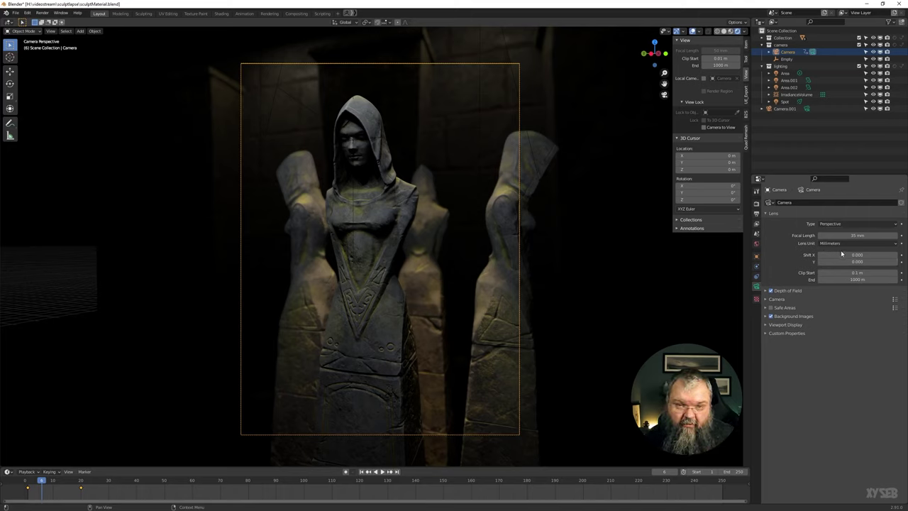
{"action": "left_click_drag", "start_coordinate": [850, 279], "coordinate": [830, 278]}
{"action": "left_click", "coordinate": [856, 279]}
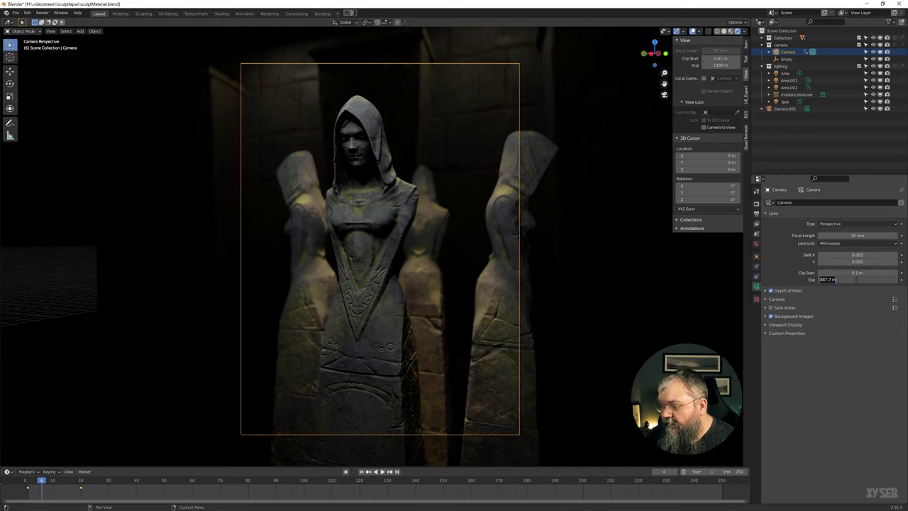
{"action": "type", "text": "20"}
{"action": "key", "text": "Return"}
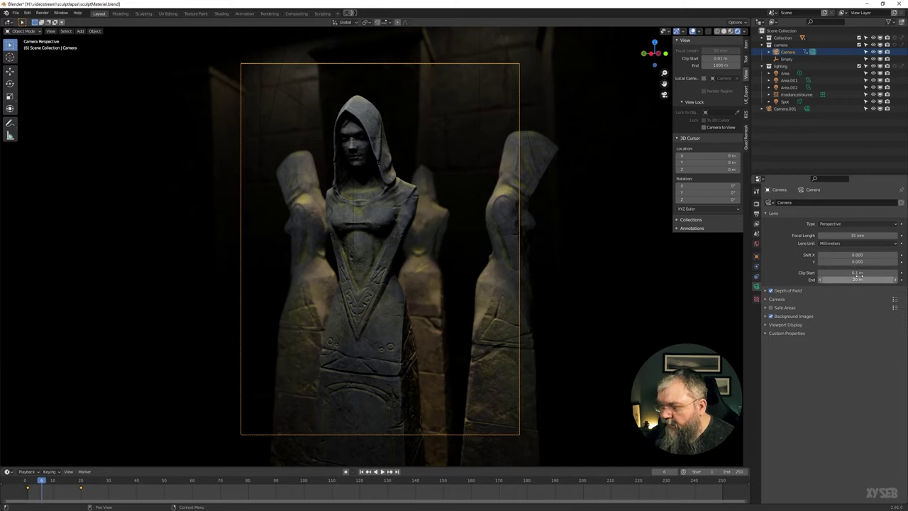
Step: Restore the camera's clip end to 1000 m
{"action": "mouse_move", "coordinate": [851, 279]}
{"action": "left_mouse_down"}
{"action": "mouse_move", "coordinate": [841, 279]}
{"action": "mouse_move", "coordinate": [851, 279]}
{"action": "left_mouse_up"}
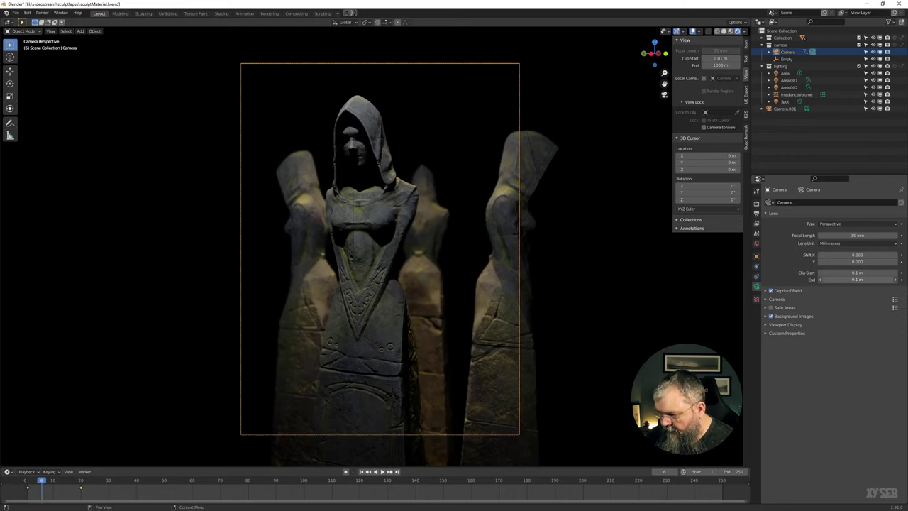
{"action": "left_click", "coordinate": [851, 279]}
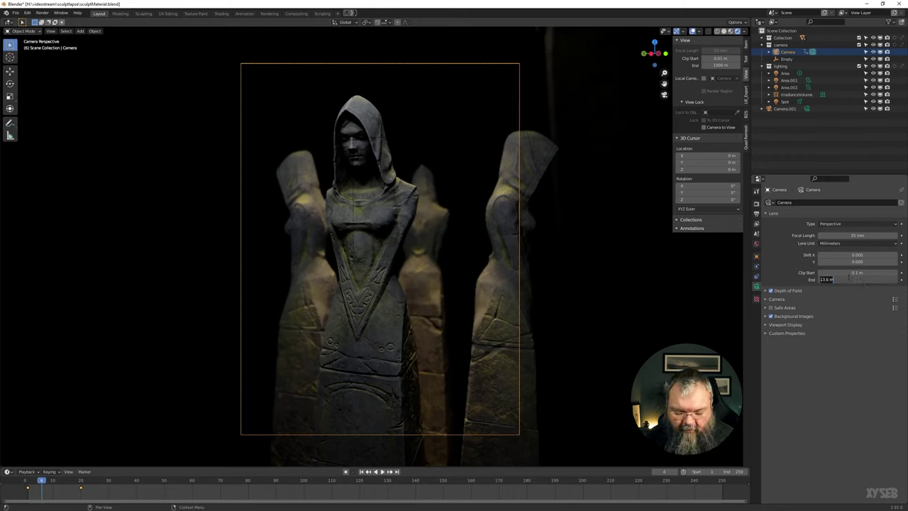
{"action": "type", "text": "1000"}
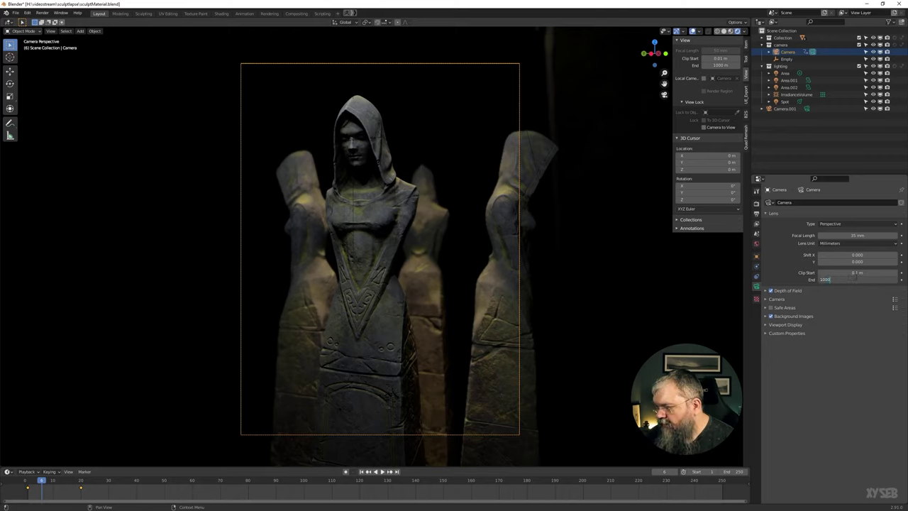
{"action": "key", "text": "Return"}
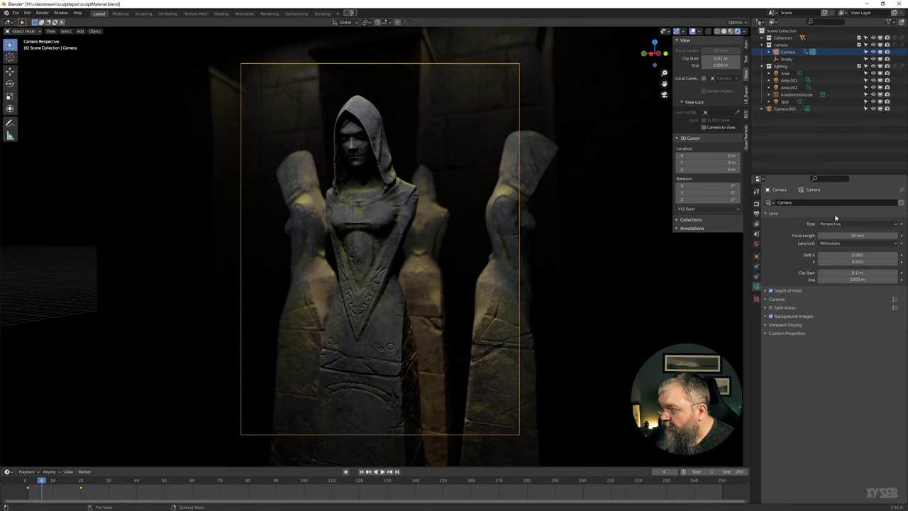
{"action": "left_click", "coordinate": [844, 223]}
Step: Try an orthographic camera at smaller and larger scales, then switch to a Panoramic lens
{"action": "left_click", "coordinate": [851, 240]}
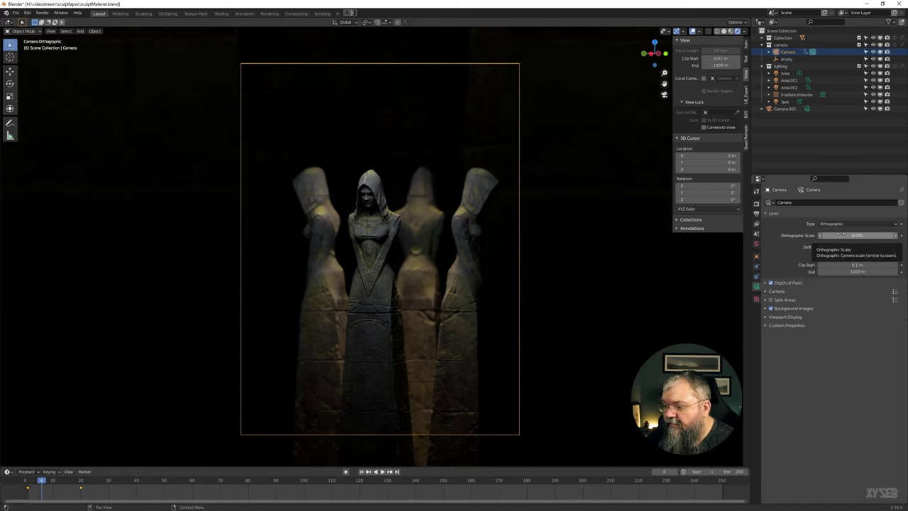
{"action": "mouse_move", "coordinate": [842, 234]}
{"action": "left_mouse_down"}
{"action": "mouse_move", "coordinate": [815, 234]}
{"action": "mouse_move", "coordinate": [837, 235]}
{"action": "left_mouse_up"}
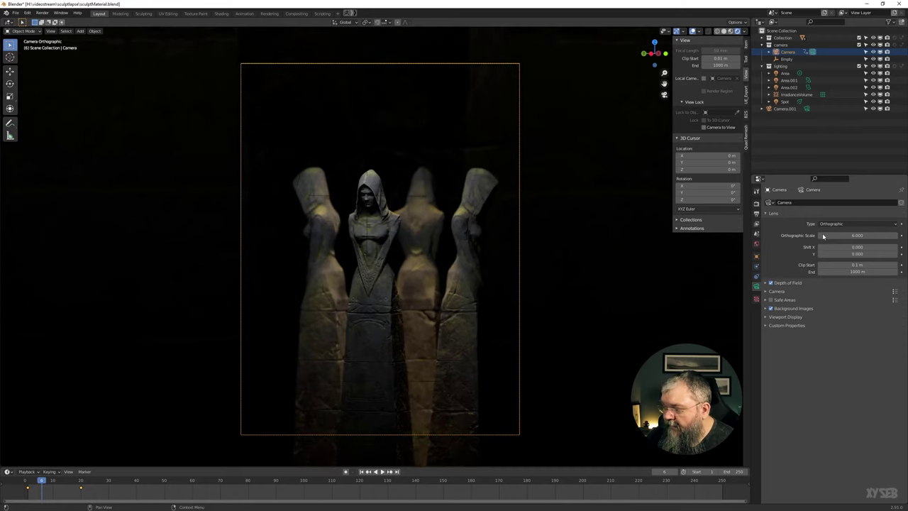
{"action": "mouse_move", "coordinate": [839, 235]}
{"action": "left_mouse_down"}
{"action": "mouse_move", "coordinate": [854, 235]}
{"action": "mouse_move", "coordinate": [824, 235]}
{"action": "mouse_move", "coordinate": [842, 236]}
{"action": "left_mouse_up"}
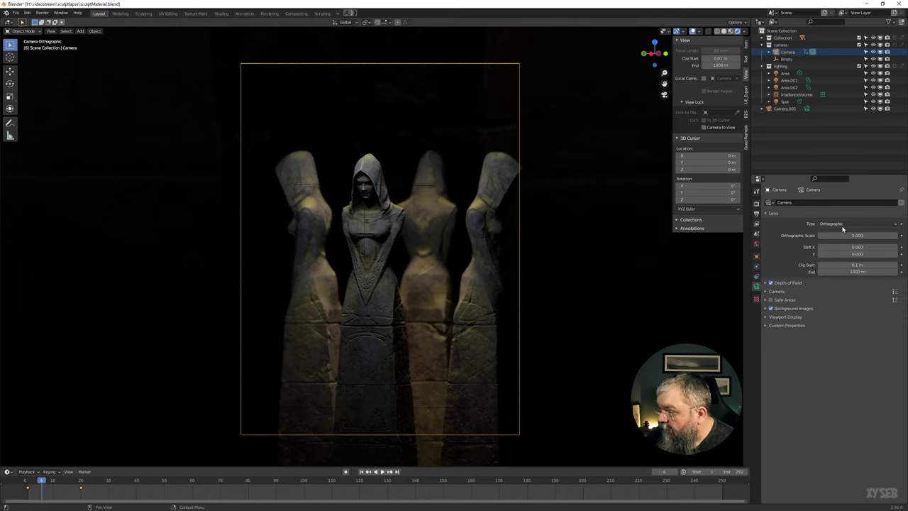
{"action": "left_click", "coordinate": [857, 223]}
{"action": "left_click", "coordinate": [856, 236]}
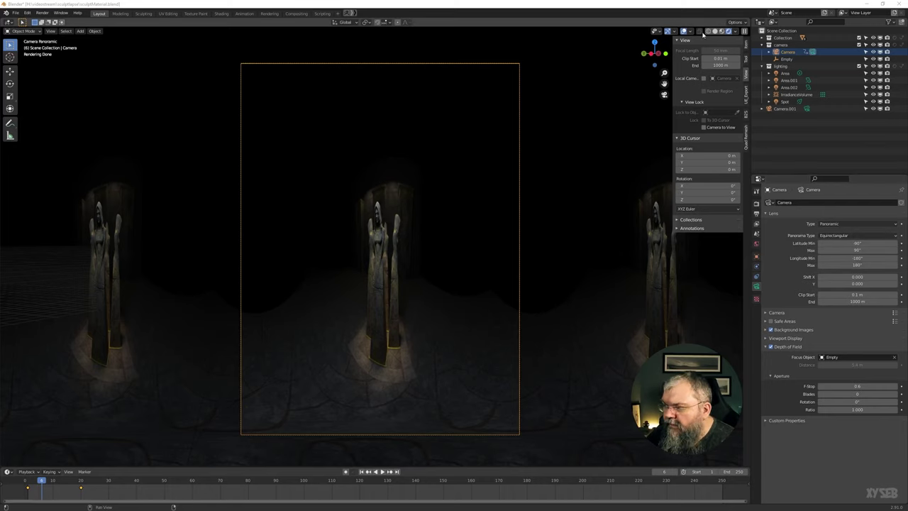
Step: Compare Material Preview lighting environments, then show the equirectangular panorama in Rendered shading
{"action": "left_click", "coordinate": [735, 32]}
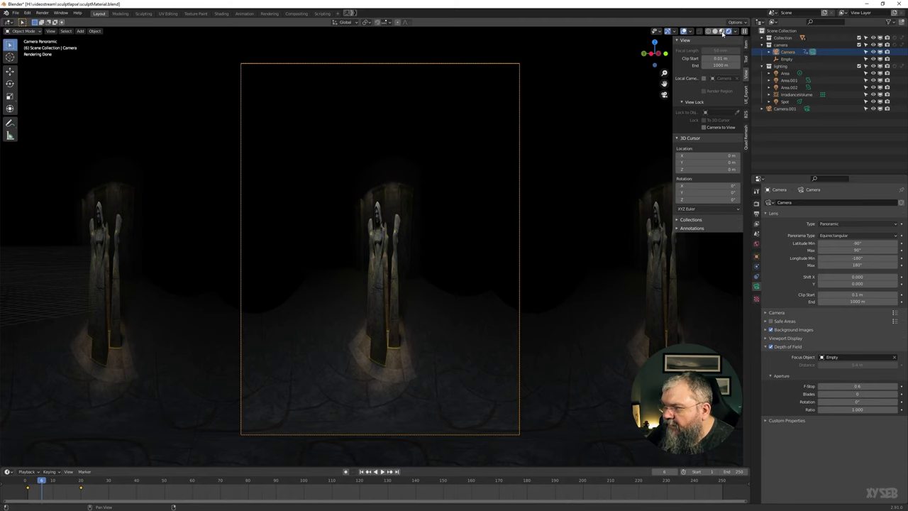
{"action": "left_click", "coordinate": [721, 32]}
{"action": "left_click", "coordinate": [744, 33]}
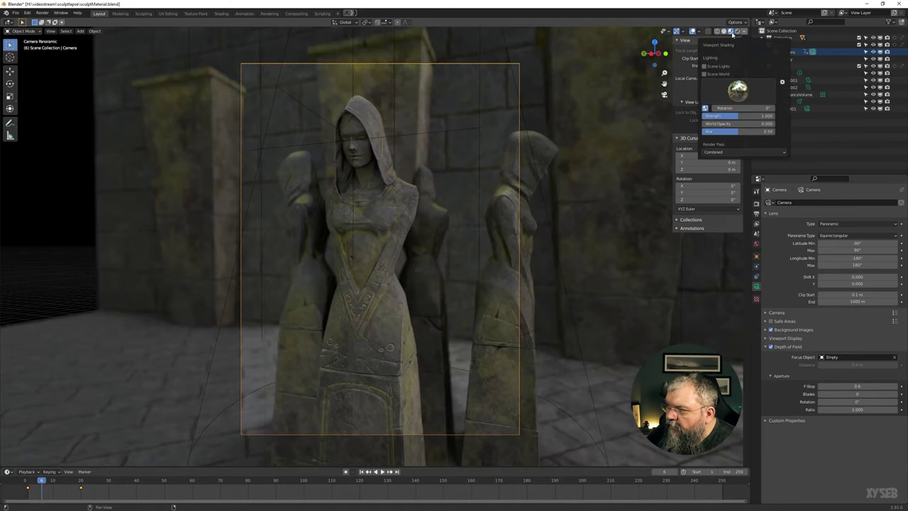
{"action": "left_click", "coordinate": [732, 32]}
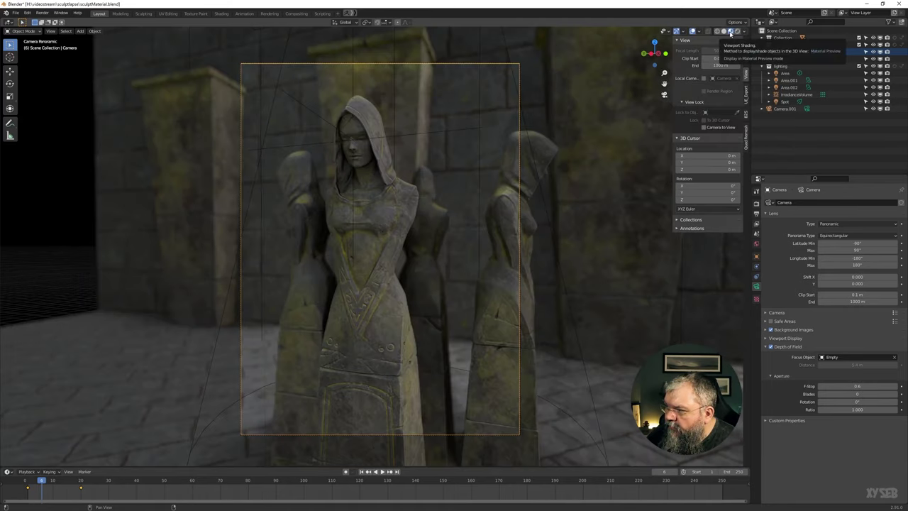
{"action": "left_click", "coordinate": [744, 32]}
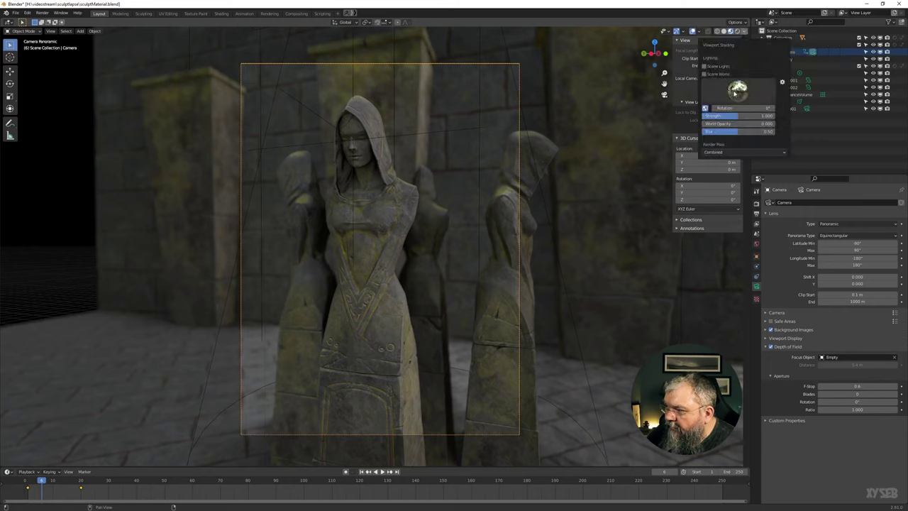
{"action": "left_click", "coordinate": [733, 92]}
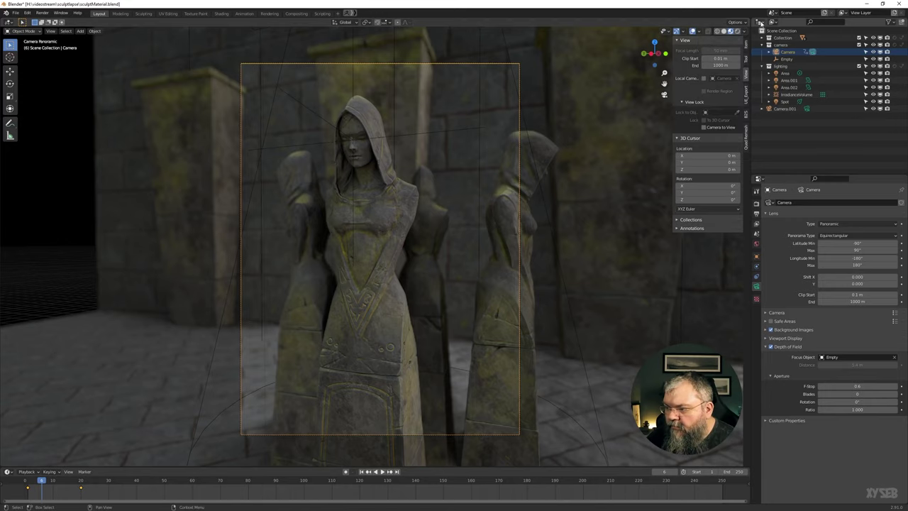
{"action": "left_click", "coordinate": [736, 32]}
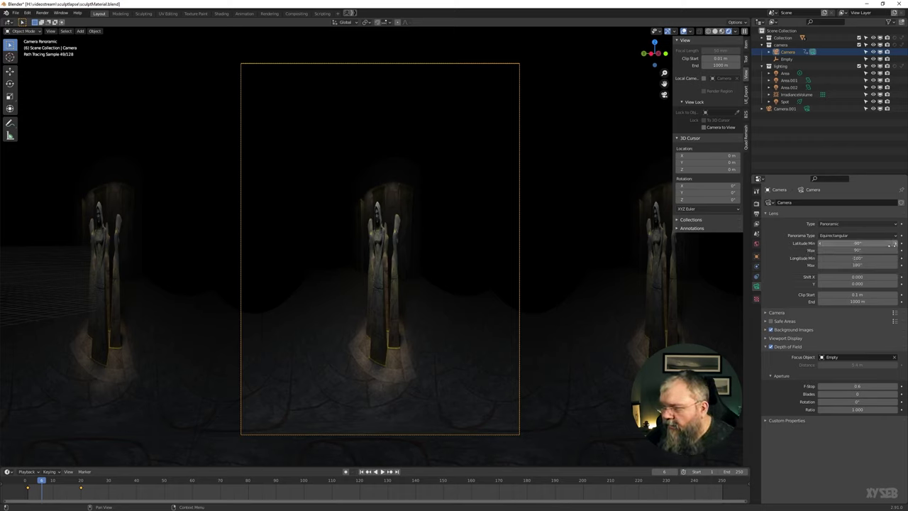
Step: Try the panorama's Latitude Min at 0°, then undo back to -90°
{"action": "left_click_drag", "start_coordinate": [845, 243], "coordinate": [860, 243]}
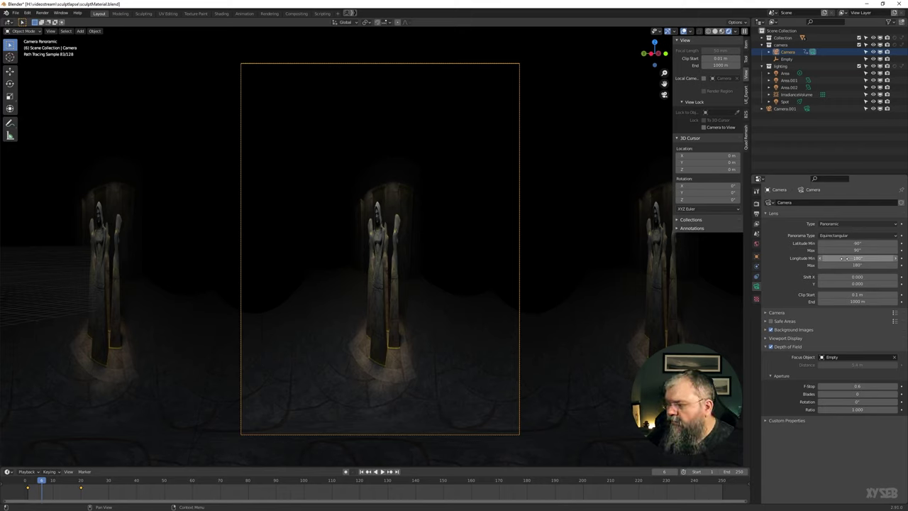
{"action": "left_click", "coordinate": [858, 242]}
{"action": "type", "text": "0"}
{"action": "key", "text": "Return"}
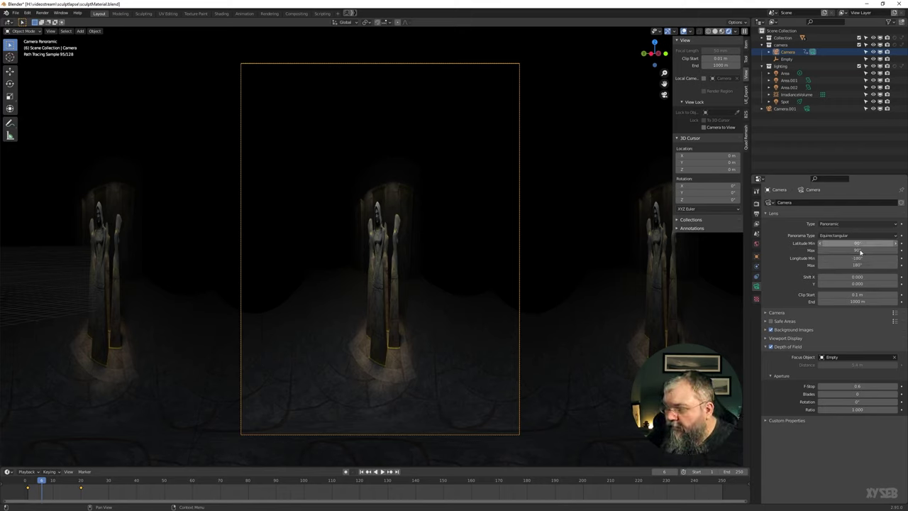
{"action": "key", "text": "ctrl+z"}
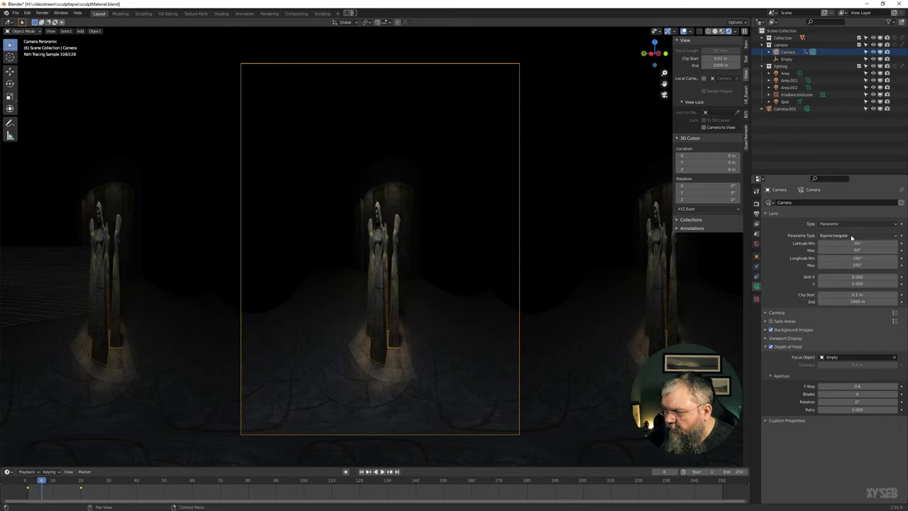
Step: Compare Fisheye Equidistant and Fisheye Equisolid projections, settling on Mirror Ball
{"action": "left_click", "coordinate": [840, 237]}
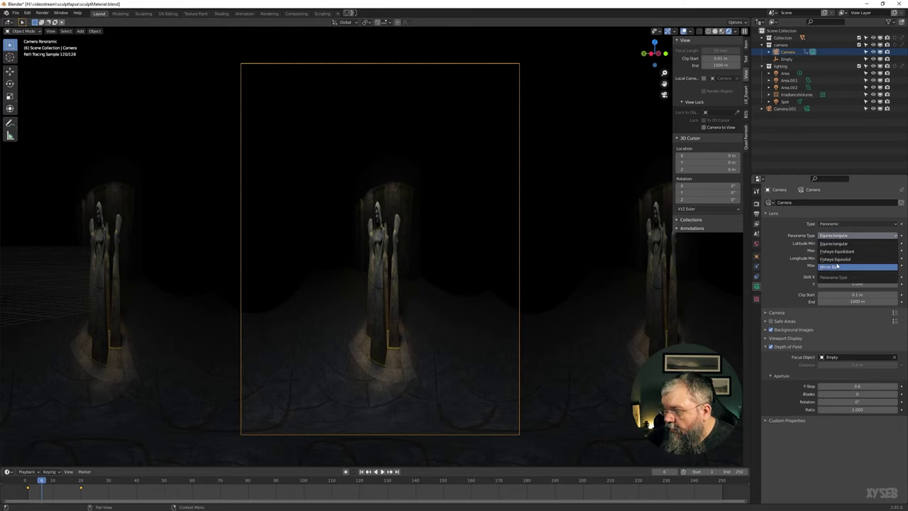
{"action": "left_click", "coordinate": [836, 251]}
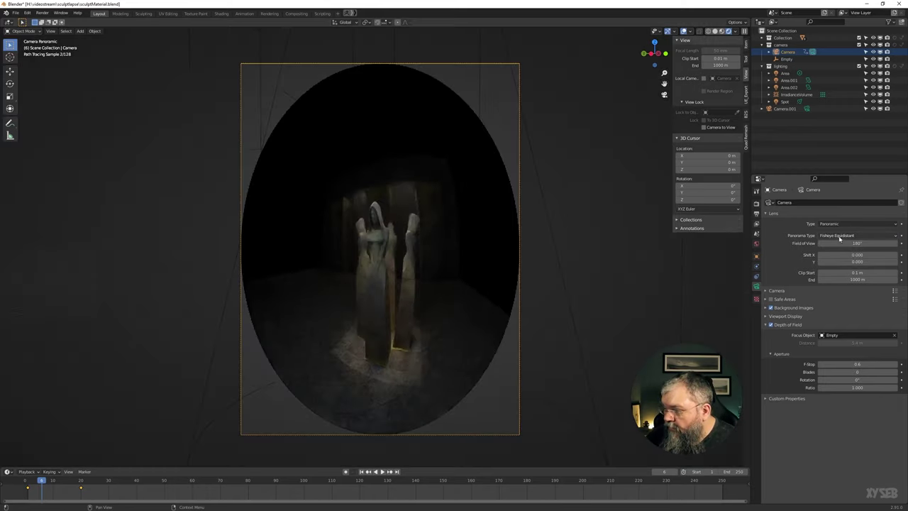
{"action": "left_click", "coordinate": [839, 237]}
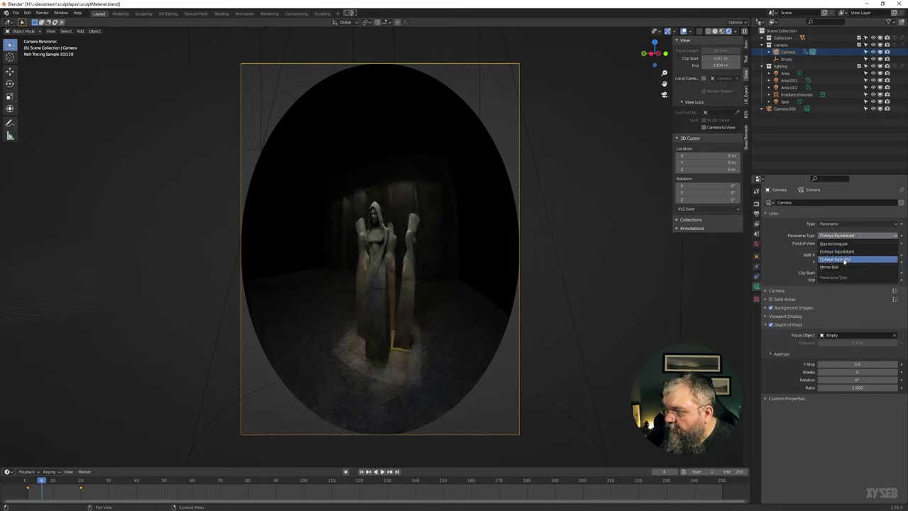
{"action": "left_click", "coordinate": [841, 259]}
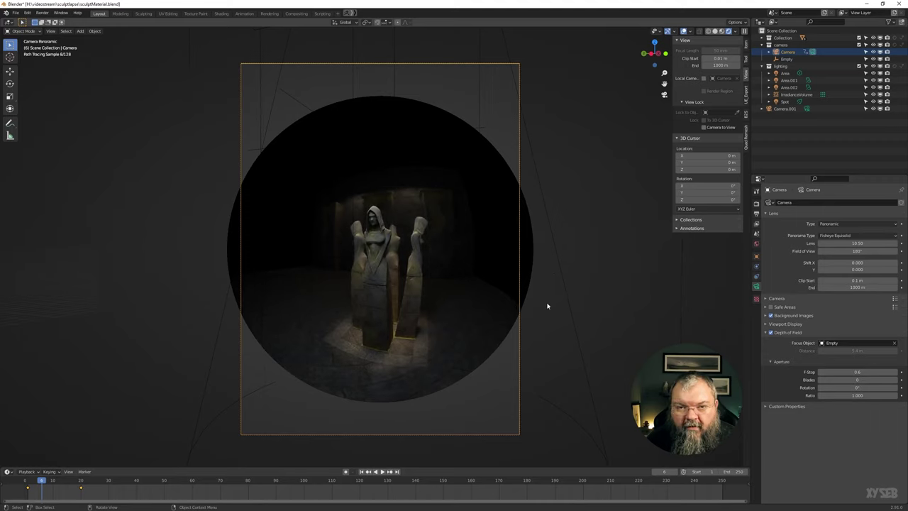
{"action": "left_click", "coordinate": [844, 237]}
{"action": "left_click", "coordinate": [835, 268]}
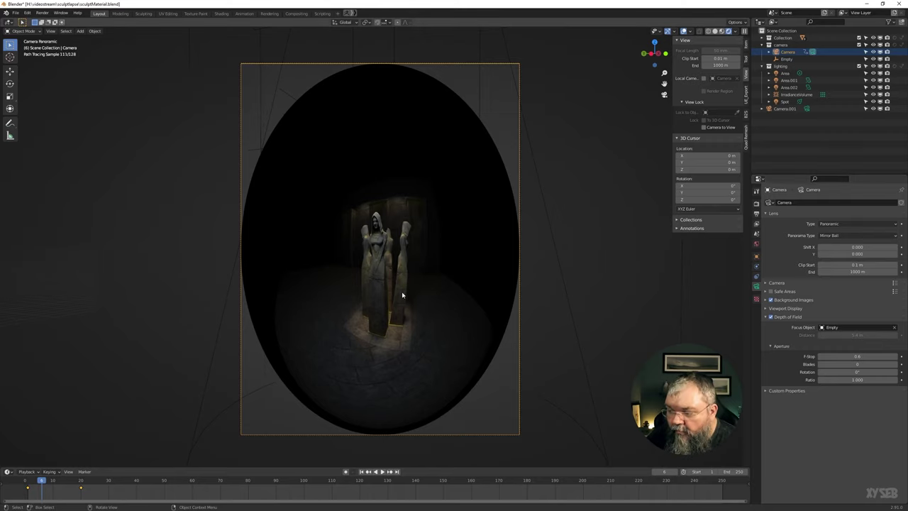
{"action": "left_click", "coordinate": [866, 235]}
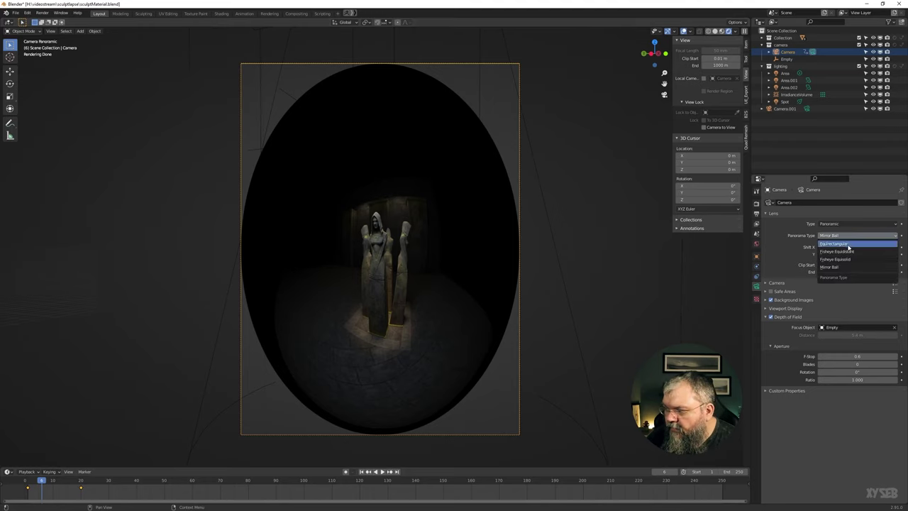
{"action": "key", "text": "Escape"}
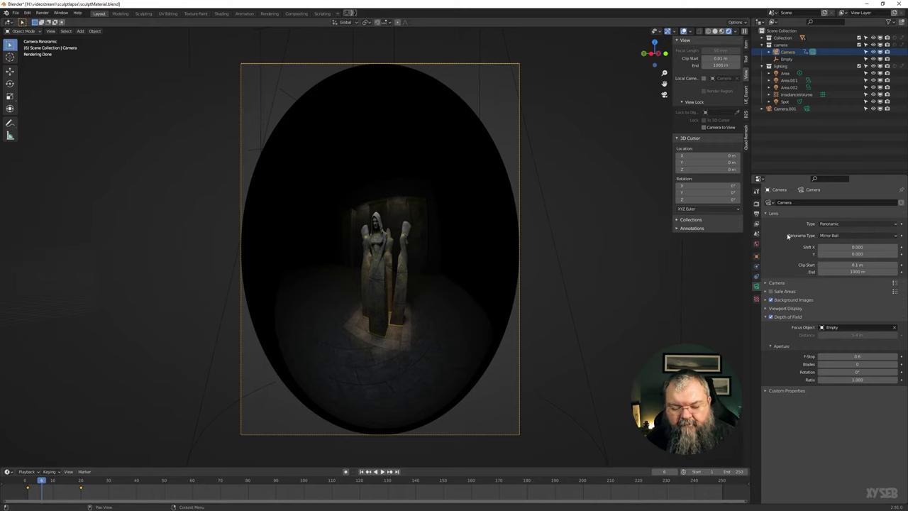
Step: Return the camera to Perspective and toggle Depth of Field off and on to compare
{"action": "key", "text": "ctrl+z"}
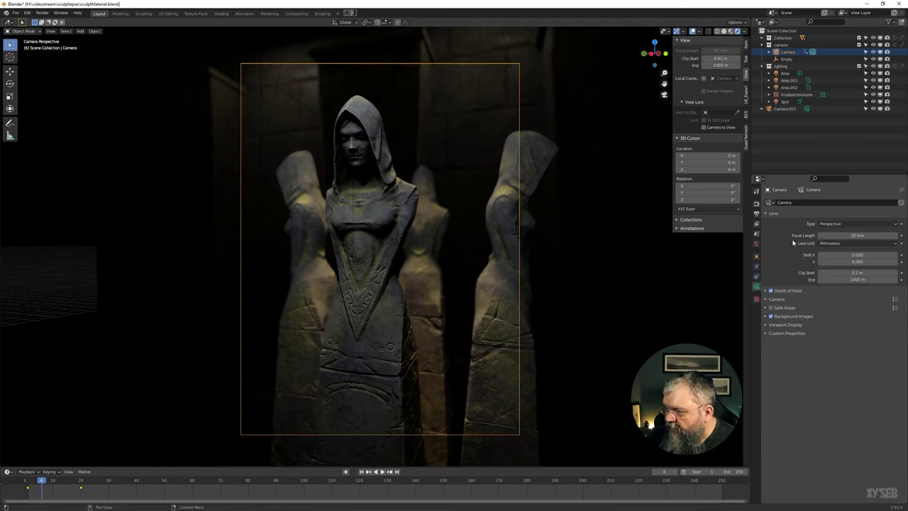
{"action": "left_click", "coordinate": [773, 215]}
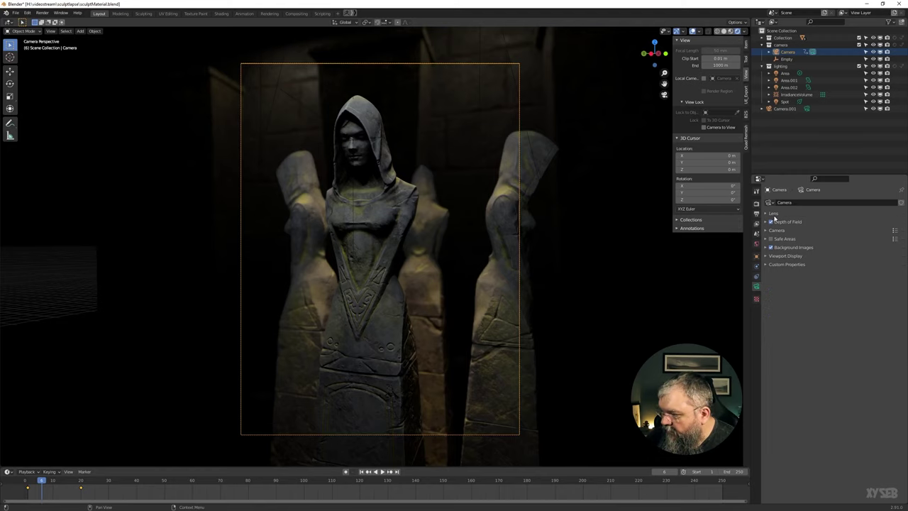
{"action": "left_click", "coordinate": [764, 221]}
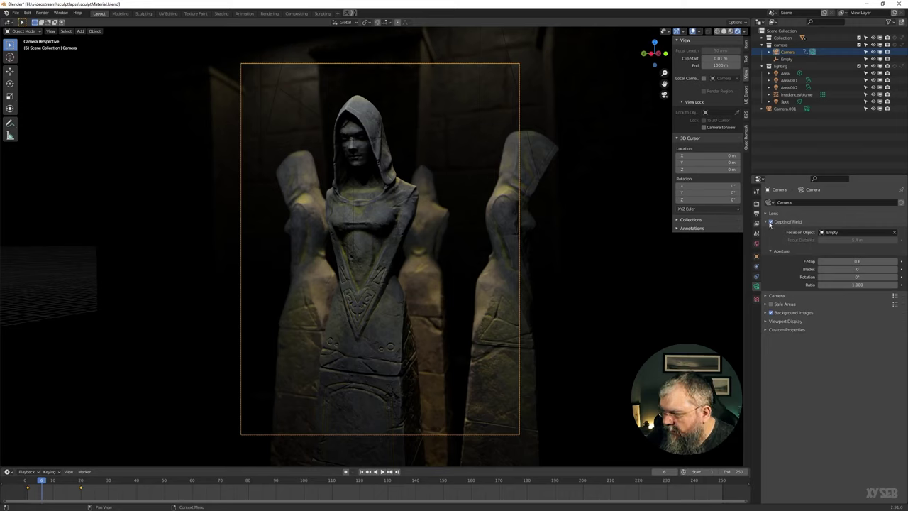
{"action": "left_click", "coordinate": [770, 222]}
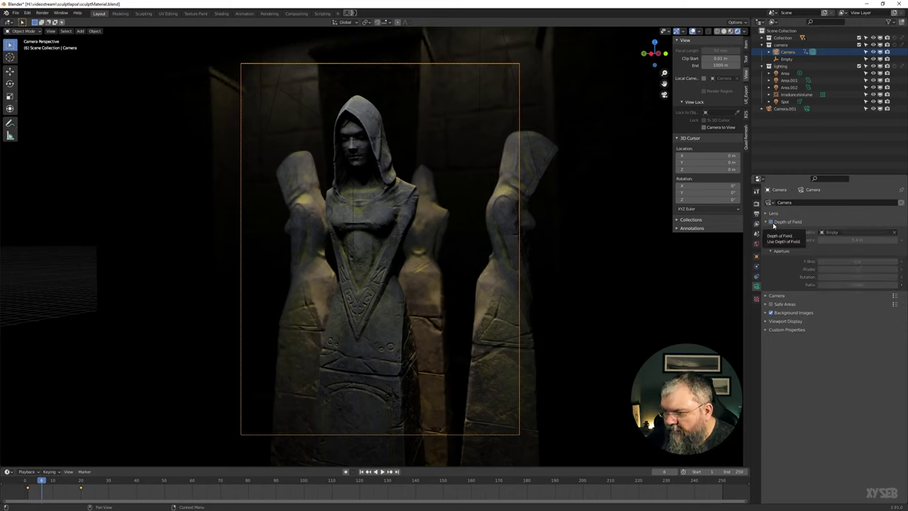
{"action": "left_click", "coordinate": [771, 222]}
{"action": "left_click", "coordinate": [770, 223]}
{"action": "left_click", "coordinate": [771, 223]}
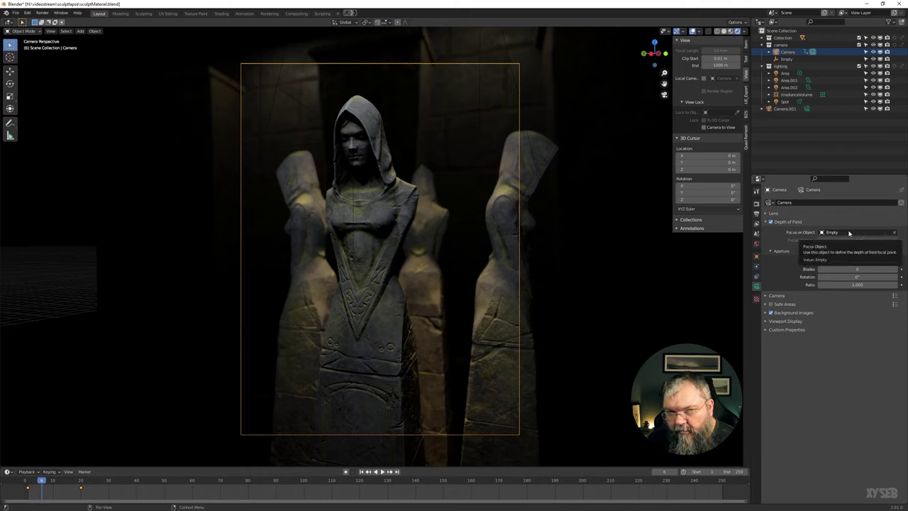
Step: Clear the Empty as focus object and set the Focus Distance to 3 m
{"action": "left_click", "coordinate": [895, 233]}
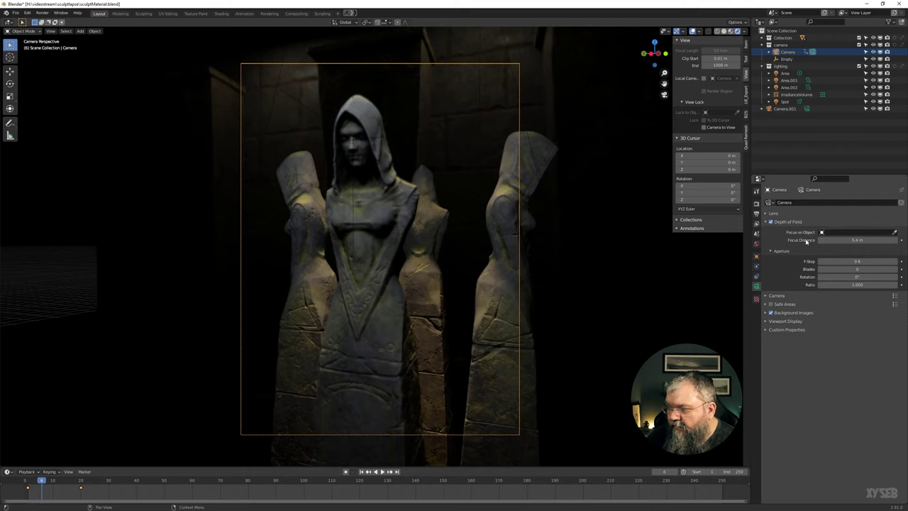
{"action": "mouse_move", "coordinate": [856, 239]}
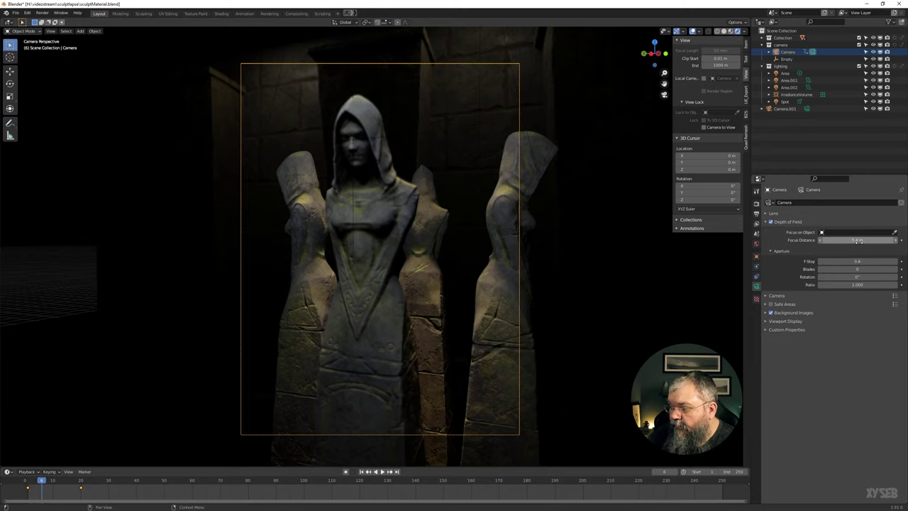
{"action": "mouse_move", "coordinate": [850, 239]}
{"action": "left_mouse_down"}
{"action": "mouse_move", "coordinate": [860, 239]}
{"action": "mouse_move", "coordinate": [829, 240]}
{"action": "mouse_move", "coordinate": [857, 240]}
{"action": "left_mouse_up"}
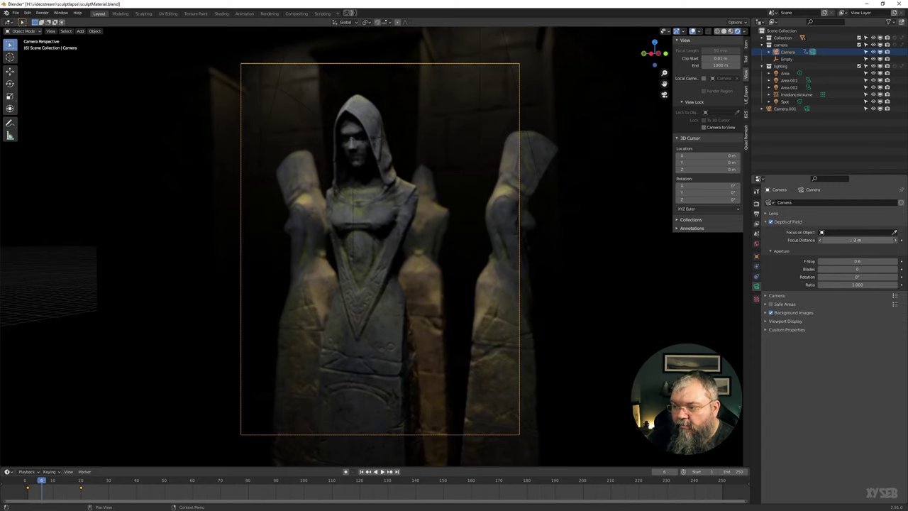
{"action": "left_click_drag", "start_coordinate": [858, 240], "coordinate": [846, 247]}
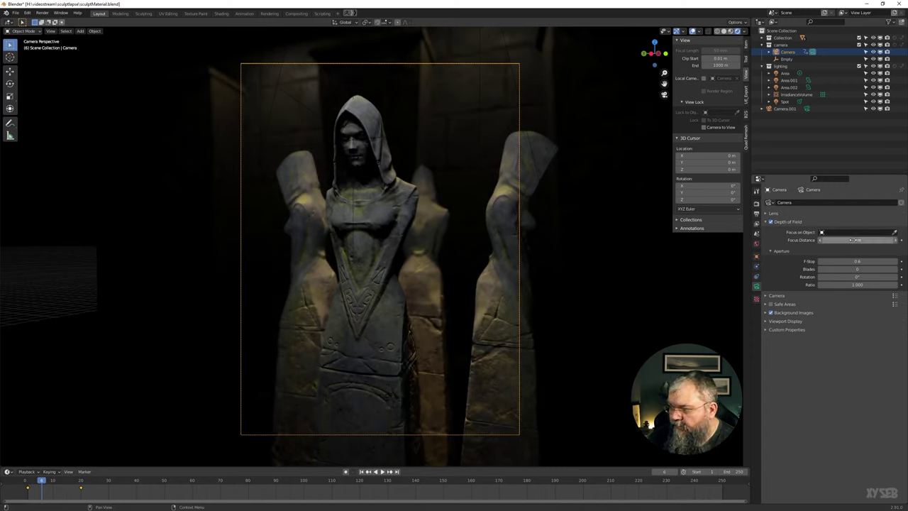
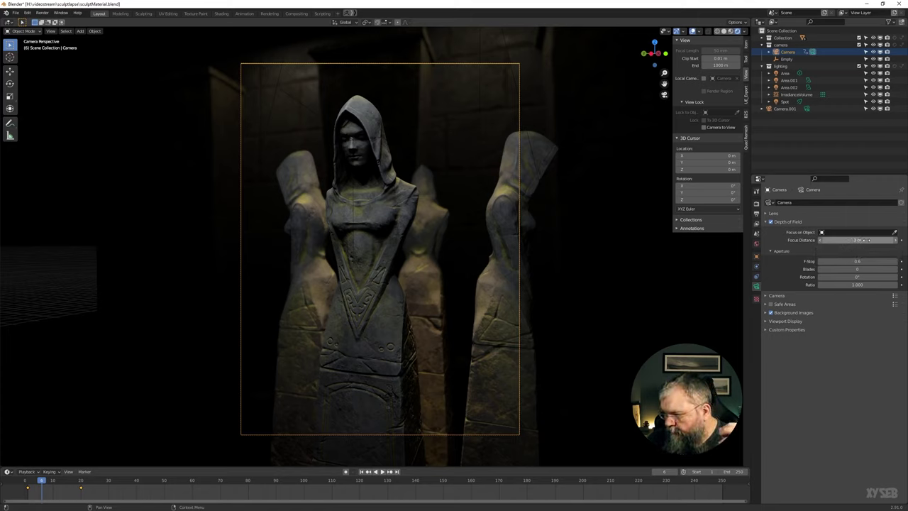
Step: Pull the camera's Focus Distance to 2.9 m with limits shown, then select the Empty
{"action": "left_click", "coordinate": [779, 321]}
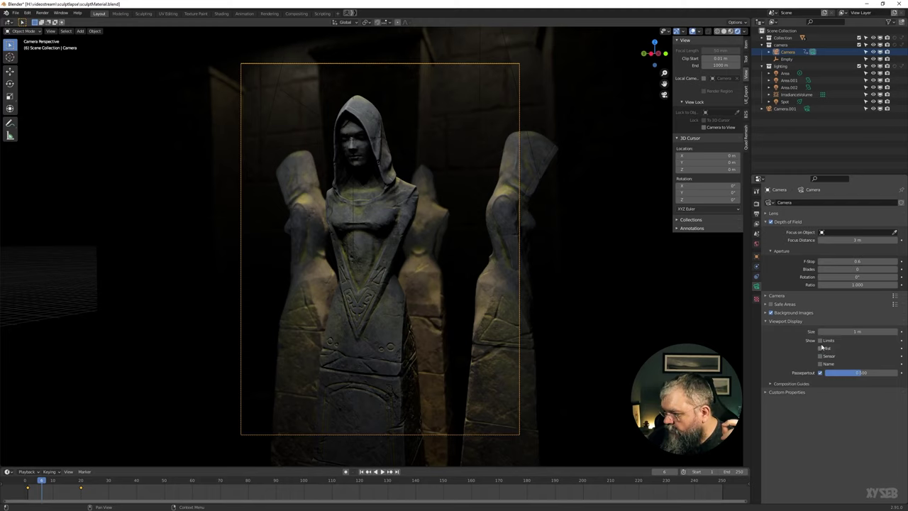
{"action": "left_click", "coordinate": [820, 341]}
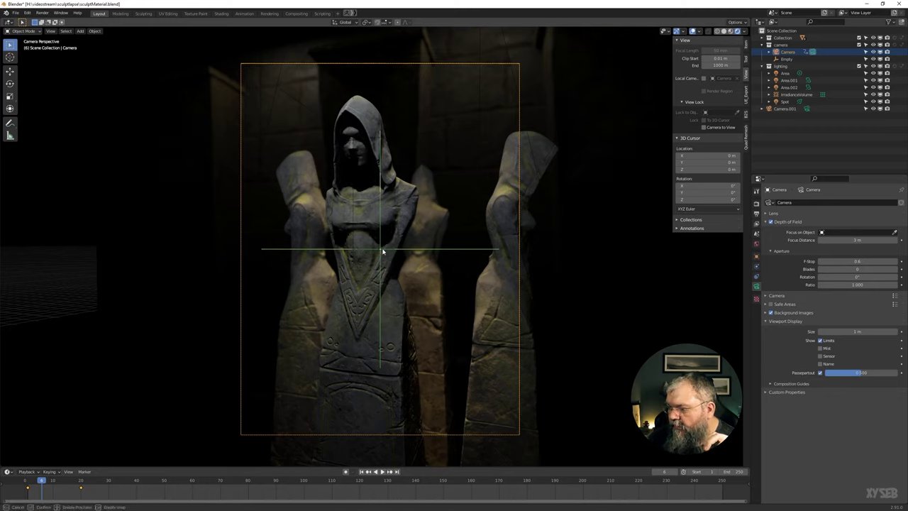
{"action": "mouse_move", "coordinate": [832, 240]}
{"action": "left_mouse_down"}
{"action": "mouse_move", "coordinate": [822, 240]}
{"action": "mouse_move", "coordinate": [838, 241]}
{"action": "left_mouse_up"}
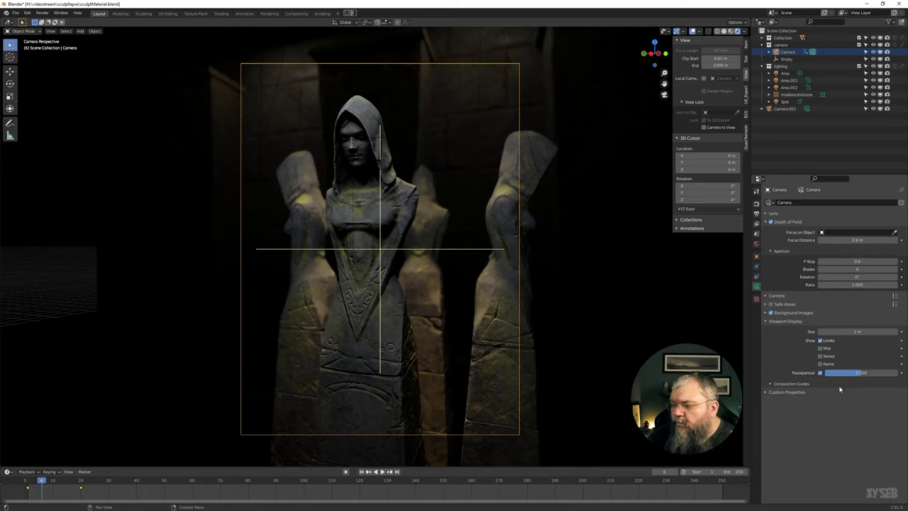
{"action": "left_click", "coordinate": [821, 341]}
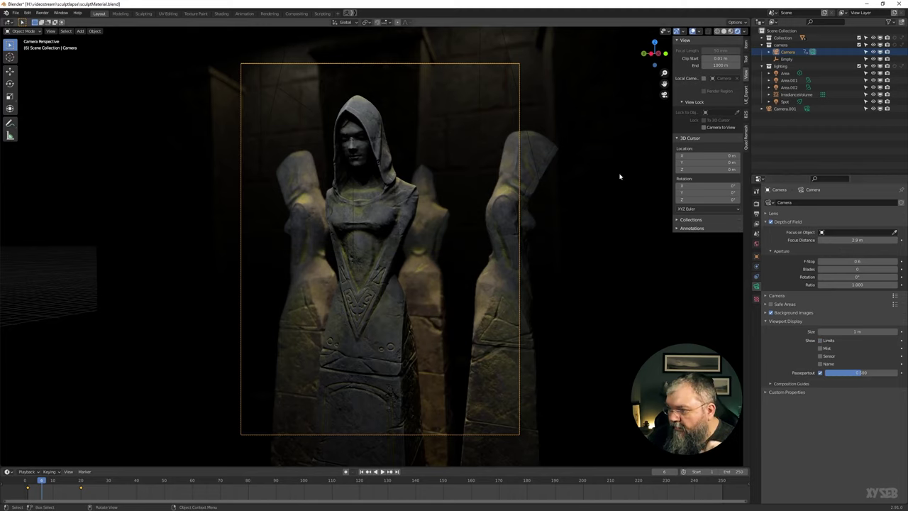
{"action": "left_click", "coordinate": [785, 60]}
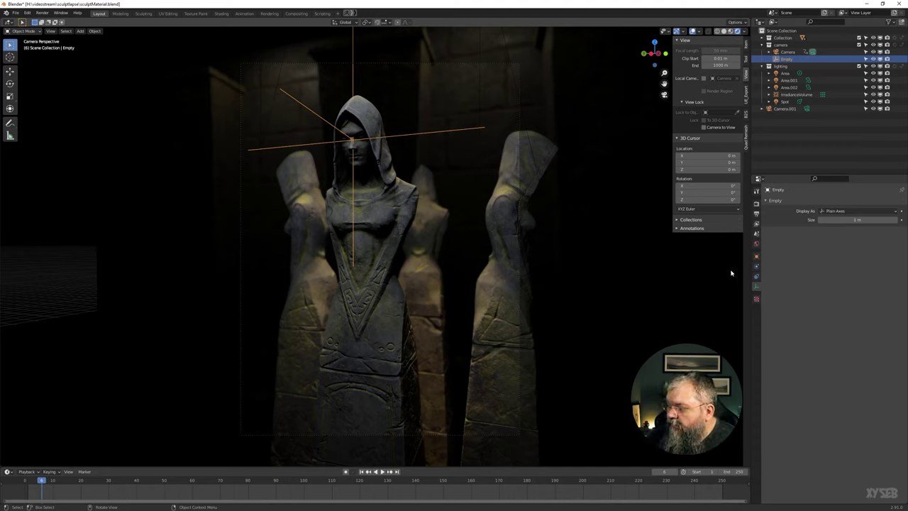
Step: Set the camera's depth of field Focus Object to Empty
{"action": "left_click", "coordinate": [523, 239]}
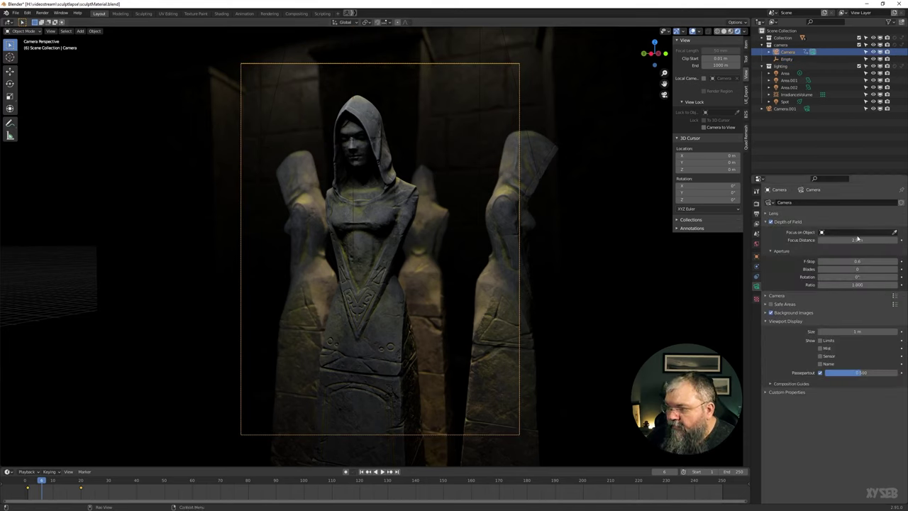
{"action": "left_click", "coordinate": [848, 232]}
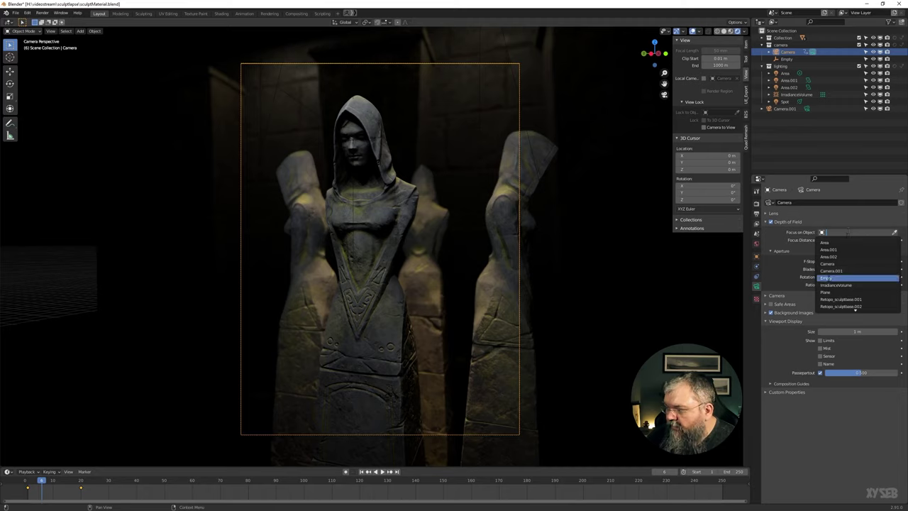
{"action": "left_click", "coordinate": [825, 278]}
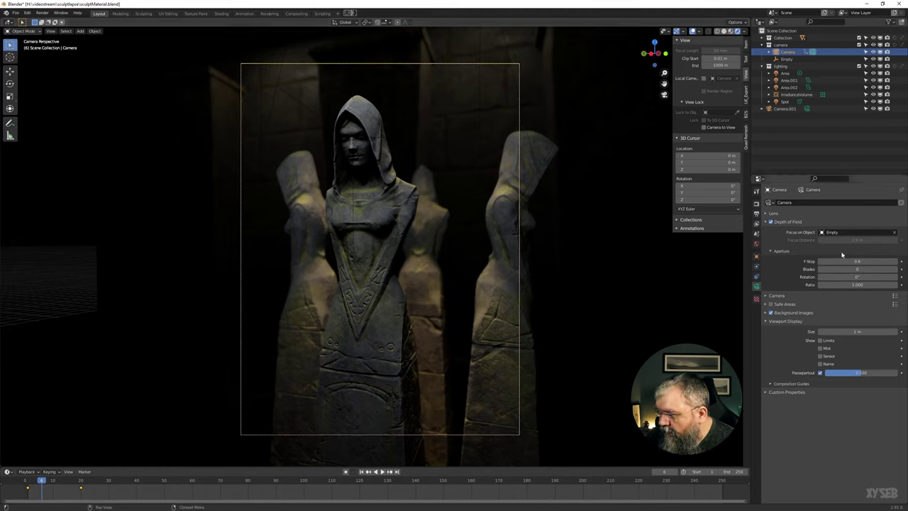
Step: Try F-Stop values 2.8 and 1, then lower the F-Stop to about 0.3
{"action": "left_click", "coordinate": [778, 253]}
{"action": "left_click", "coordinate": [779, 253]}
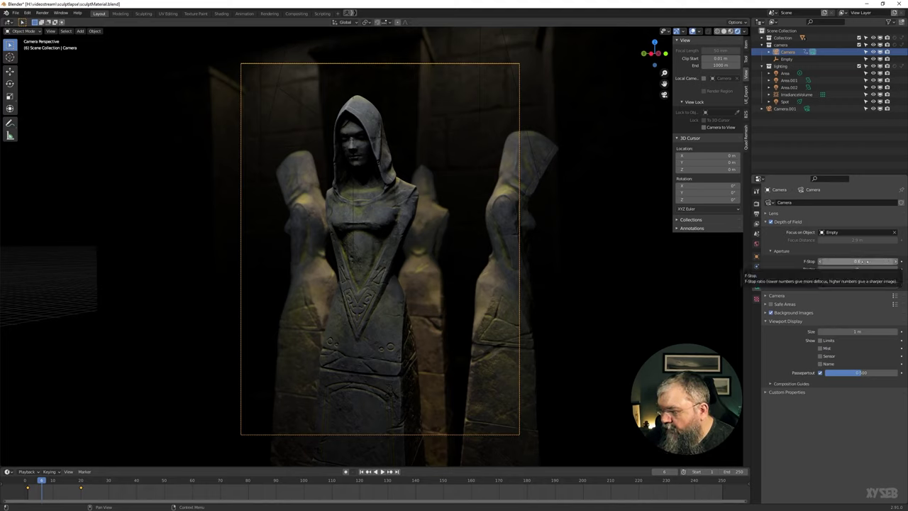
{"action": "left_click", "coordinate": [866, 262]}
{"action": "type", "text": "2"}
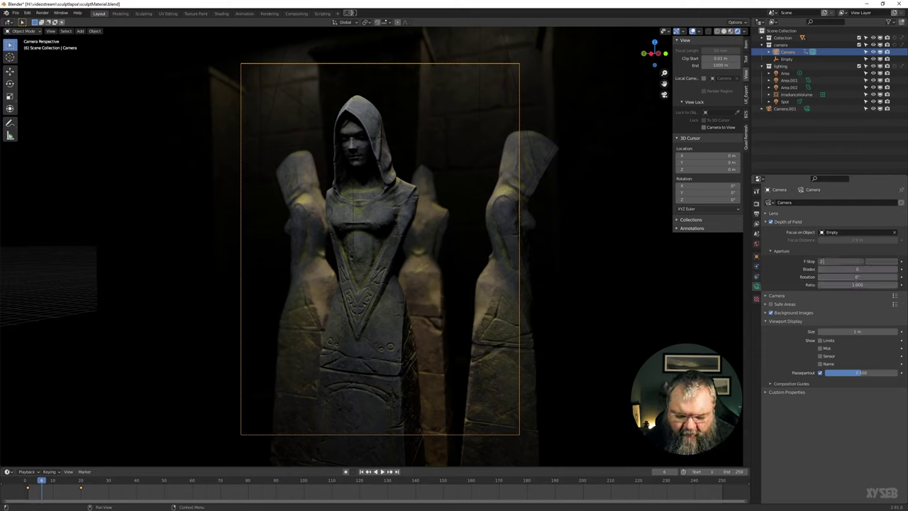
{"action": "type", "text": ".8"}
{"action": "key", "text": "Return"}
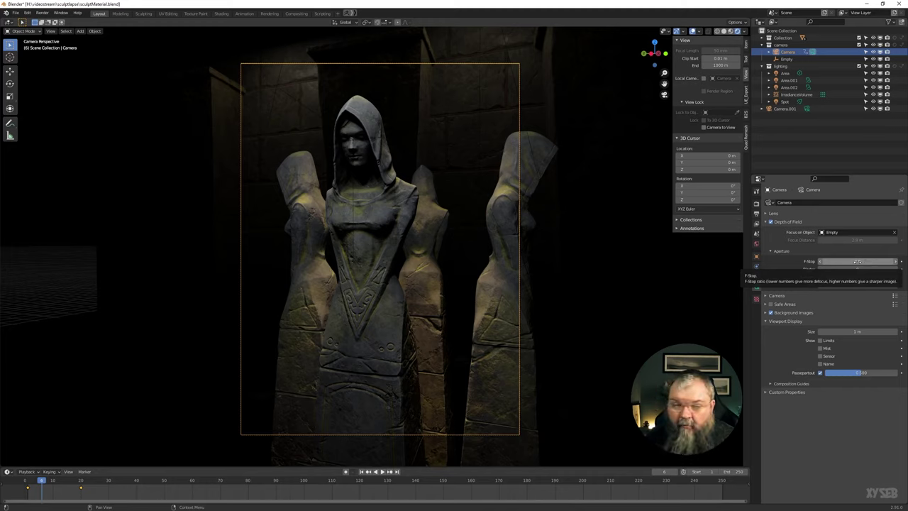
{"action": "scroll", "coordinate": [856, 262], "scroll_direction": "down", "scroll_amount": 1, "text": "ctrl"}
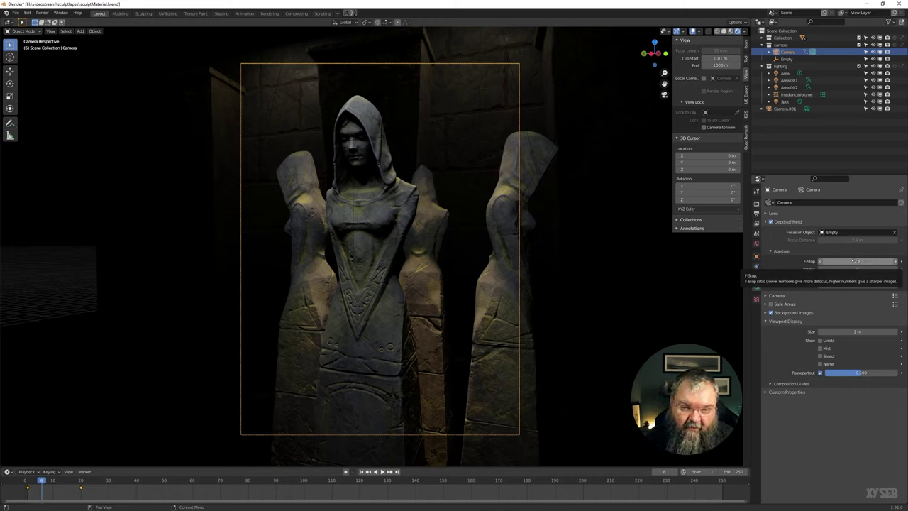
{"action": "scroll", "coordinate": [857, 262], "scroll_direction": "down", "scroll_amount": 1, "text": "ctrl"}
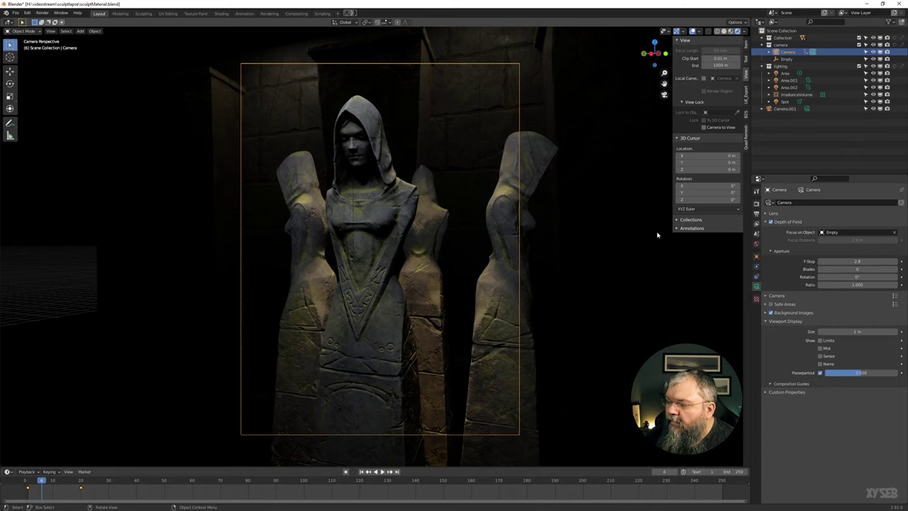
{"action": "left_click", "coordinate": [857, 261]}
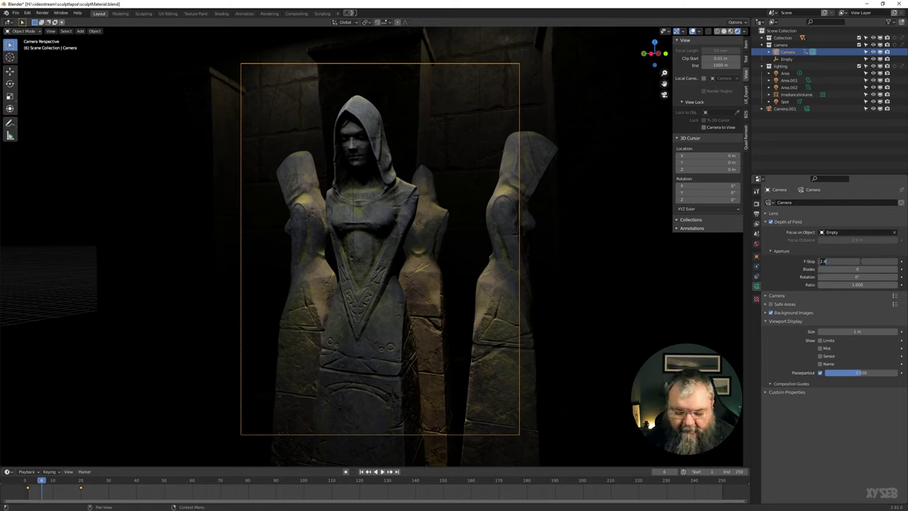
{"action": "type", "text": "1"}
{"action": "key", "text": "Return"}
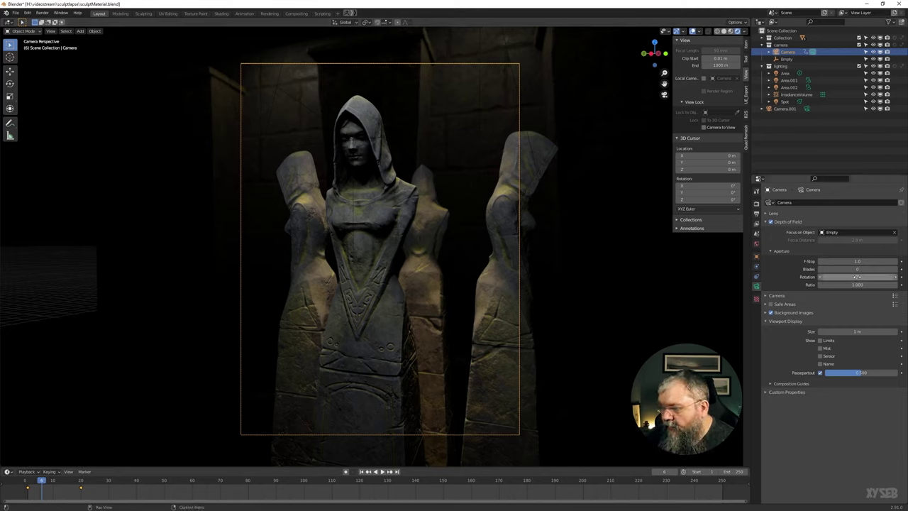
{"action": "mouse_move", "coordinate": [857, 261]}
{"action": "left_mouse_down"}
{"action": "mouse_move", "coordinate": [836, 261]}
{"action": "mouse_move", "coordinate": [862, 261]}
{"action": "left_mouse_up"}
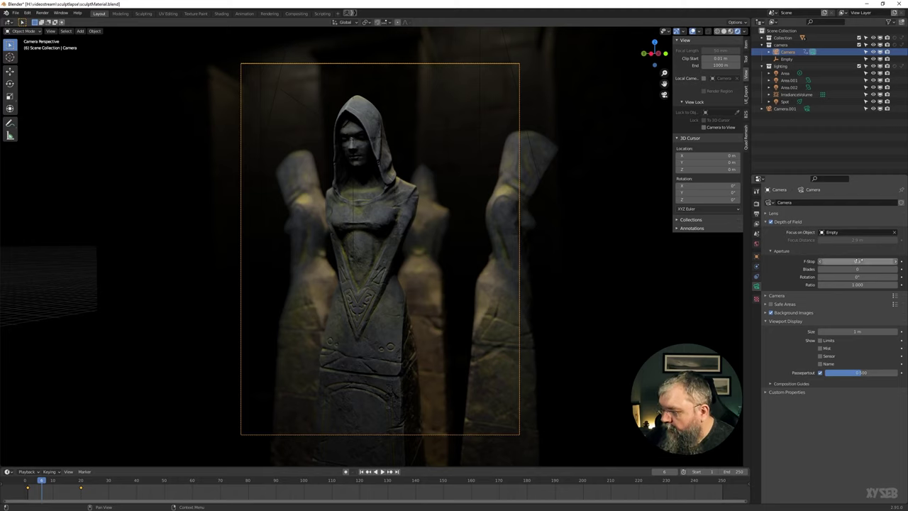
Step: Set the F-Stop to 1.4, lower it to just under 1, and view the iris reference photo
{"action": "left_click_drag", "start_coordinate": [857, 261], "coordinate": [858, 261]}
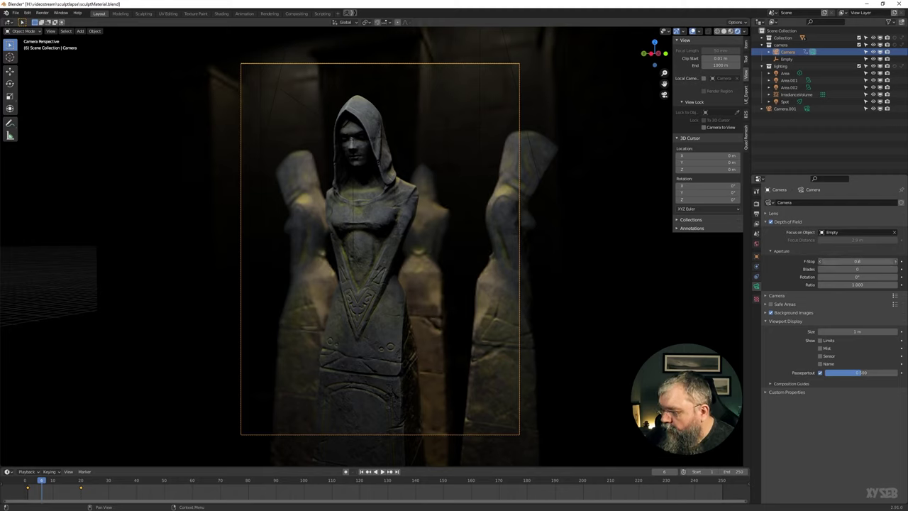
{"action": "left_click", "coordinate": [857, 261]}
{"action": "type", "text": "1.4"}
{"action": "key", "text": "Return"}
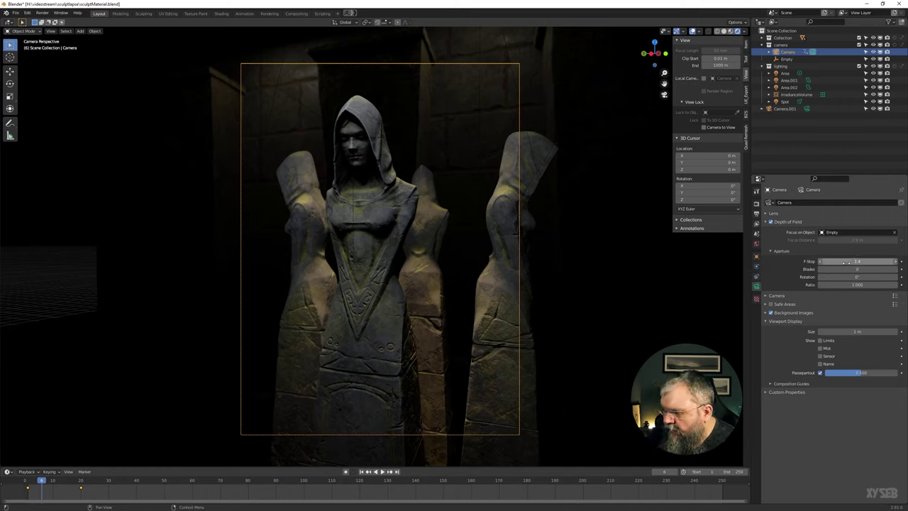
{"action": "left_click_drag", "start_coordinate": [845, 262], "coordinate": [823, 262]}
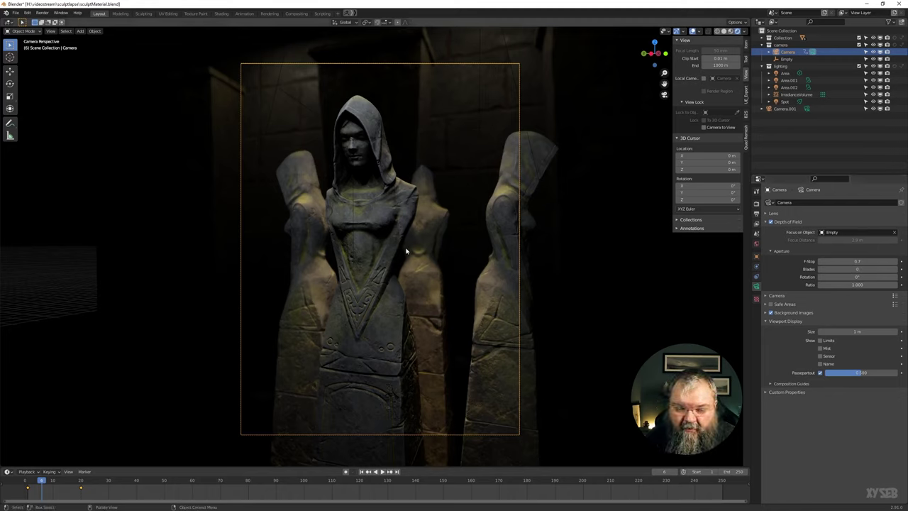
{"action": "key", "text": "alt+Tab"}
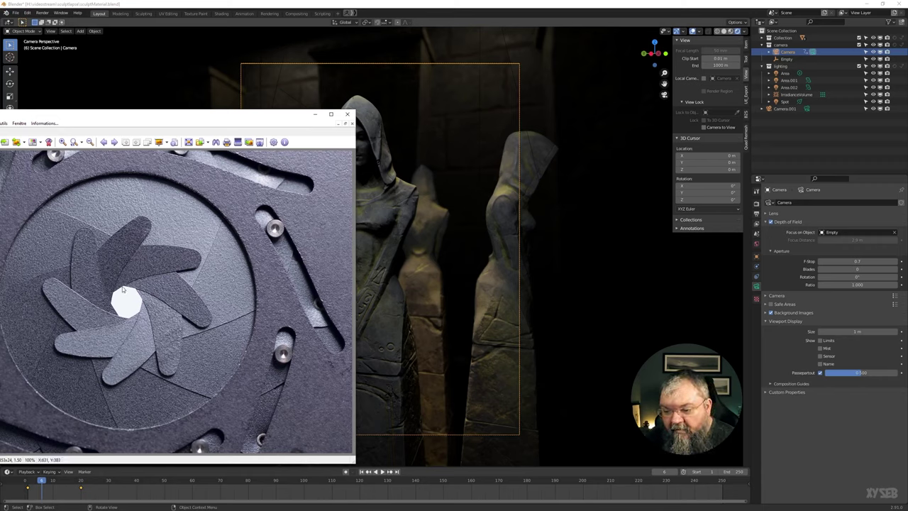
Step: Put away the iris photo and set Aperture Blades to 8
{"action": "left_click", "coordinate": [315, 115]}
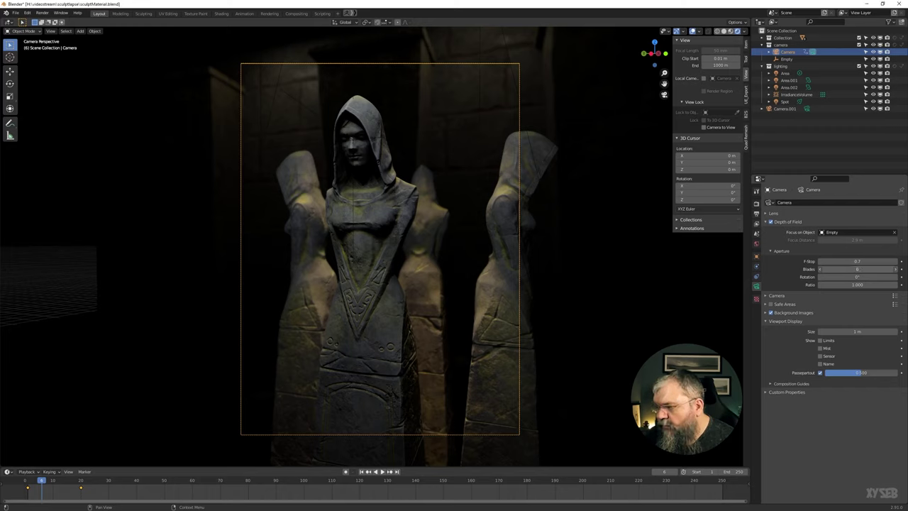
{"action": "left_click_drag", "start_coordinate": [856, 269], "coordinate": [884, 268]}
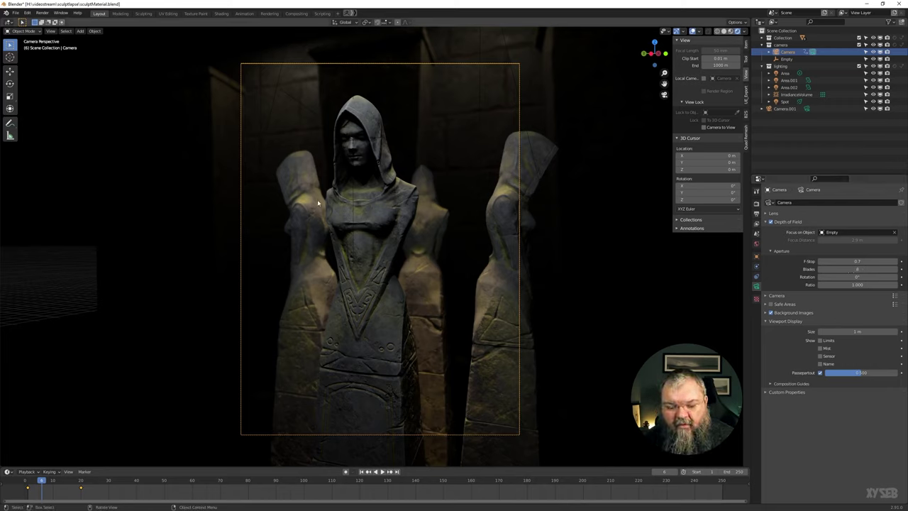
Step: Paste a small glowing cube, place it between the statues, and reselect the camera
{"action": "key", "text": "ctrl+v"}
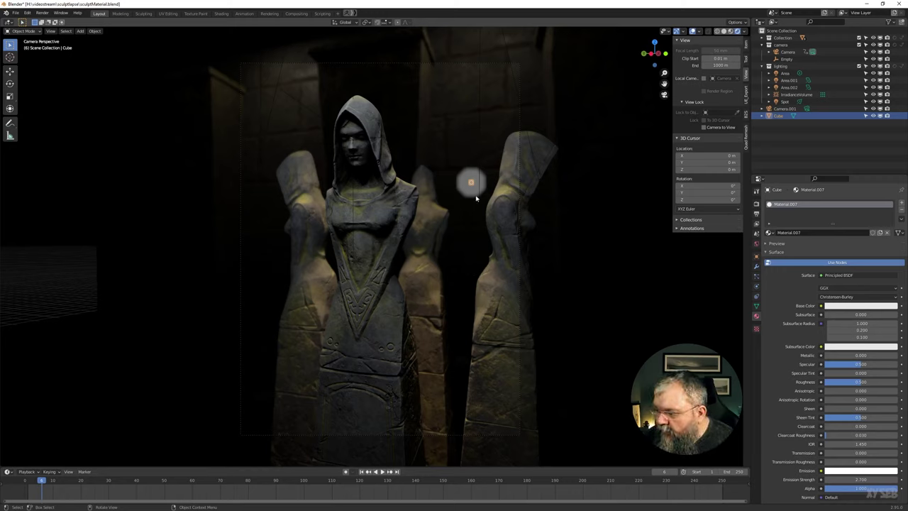
{"action": "key", "text": "g"}
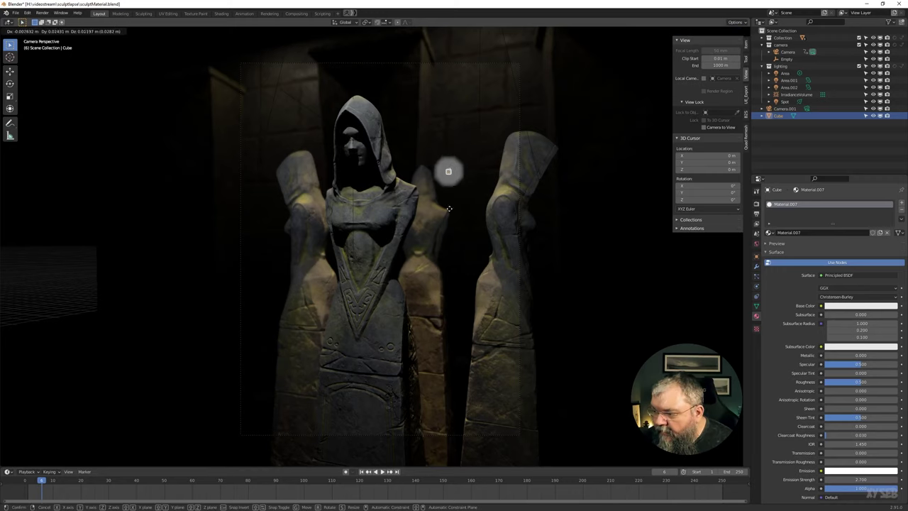
{"action": "left_click", "coordinate": [457, 215]}
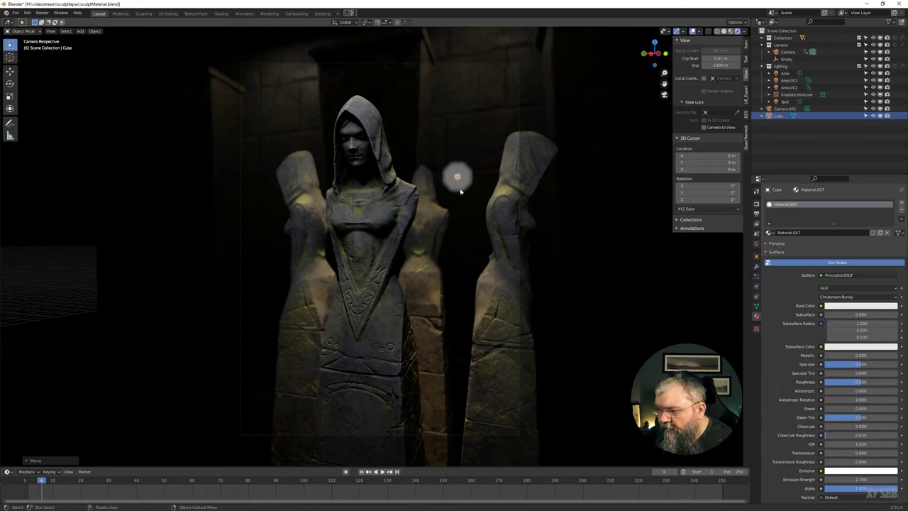
{"action": "left_click", "coordinate": [519, 231]}
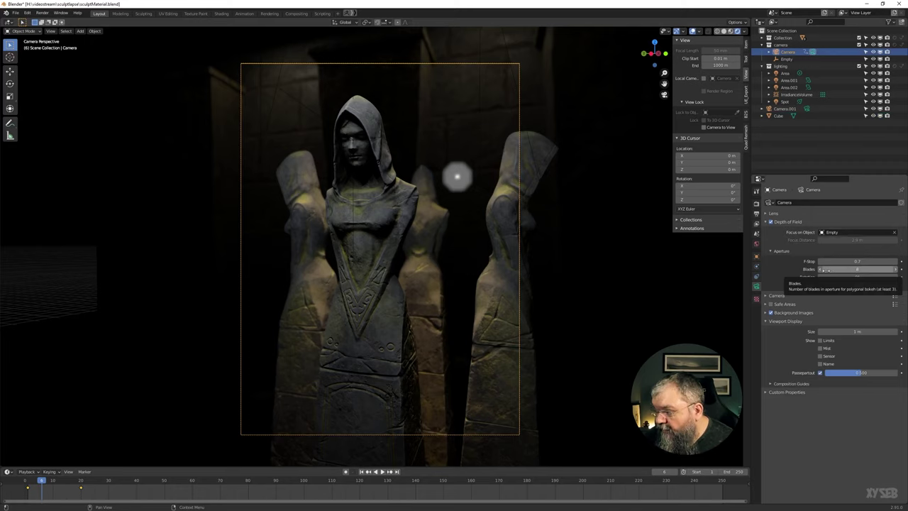
Step: Try fewer aperture blades and a 6.5° rotation, then return the aperture rotation to 0°
{"action": "mouse_move", "coordinate": [825, 269]}
{"action": "left_mouse_down"}
{"action": "mouse_move", "coordinate": [898, 272]}
{"action": "mouse_move", "coordinate": [824, 270]}
{"action": "left_mouse_up"}
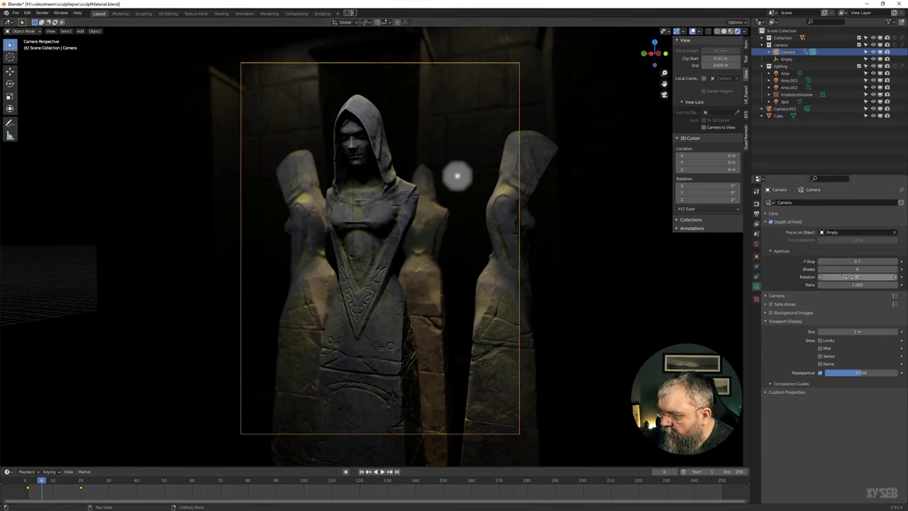
{"action": "left_click_drag", "start_coordinate": [848, 277], "coordinate": [862, 276]}
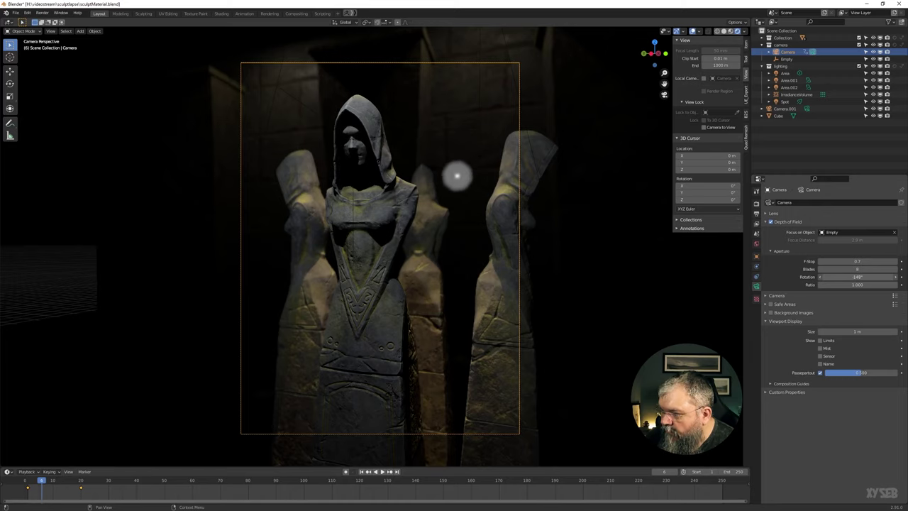
{"action": "left_click_drag", "start_coordinate": [857, 276], "coordinate": [842, 290]}
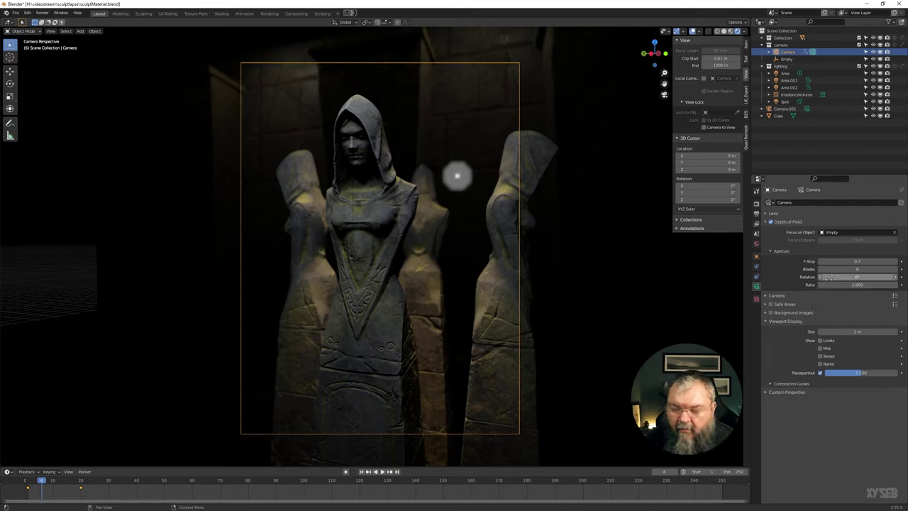
Step: Test stretched bokeh with an aperture ratio of 0.5, then restore the ratio to 1.000
{"action": "left_click_drag", "start_coordinate": [858, 284], "coordinate": [880, 284]}
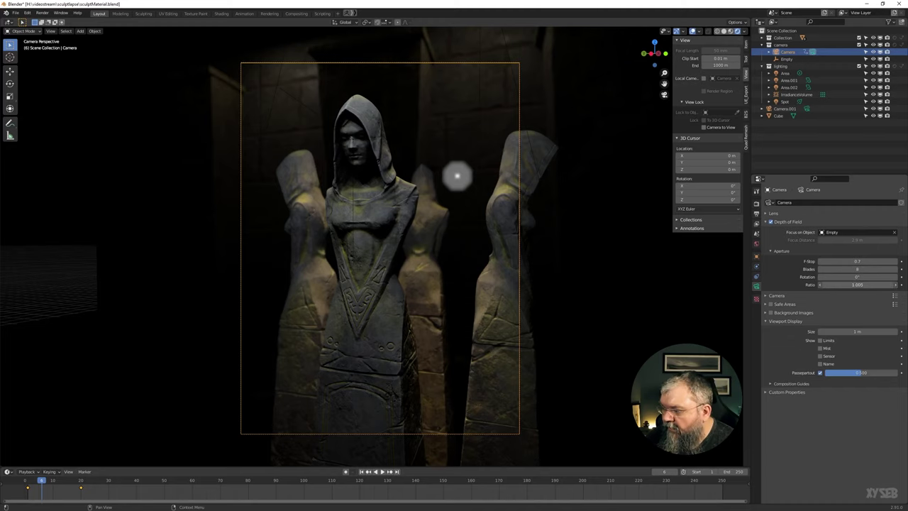
{"action": "key", "text": "ctrl+z"}
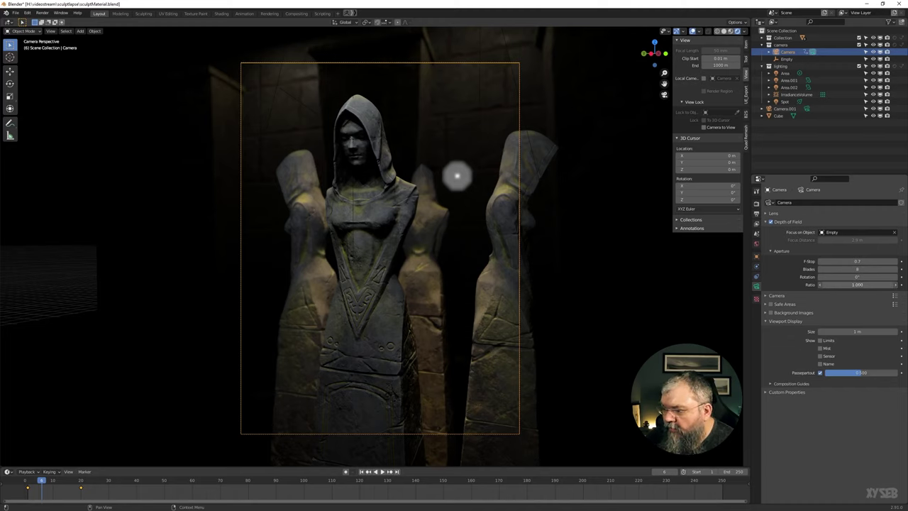
{"action": "left_click", "coordinate": [861, 285]}
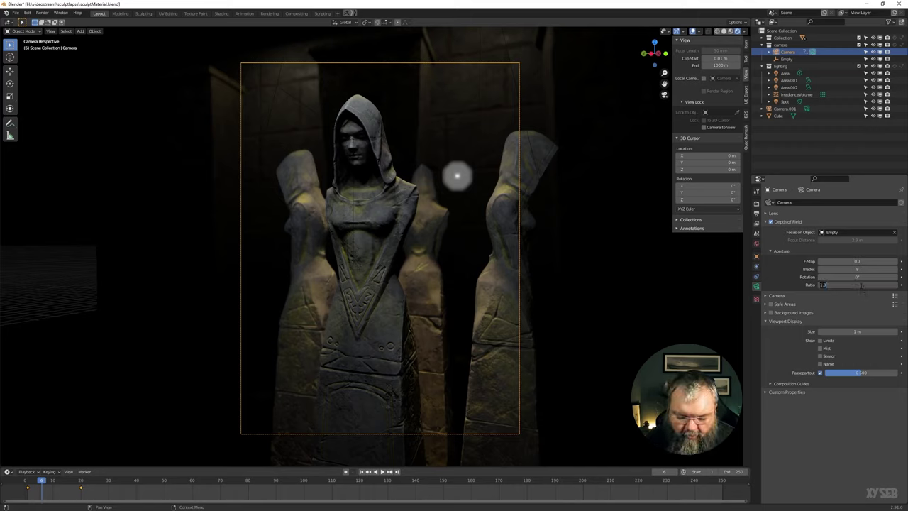
{"action": "type", "text": "3"}
{"action": "key", "text": "Return"}
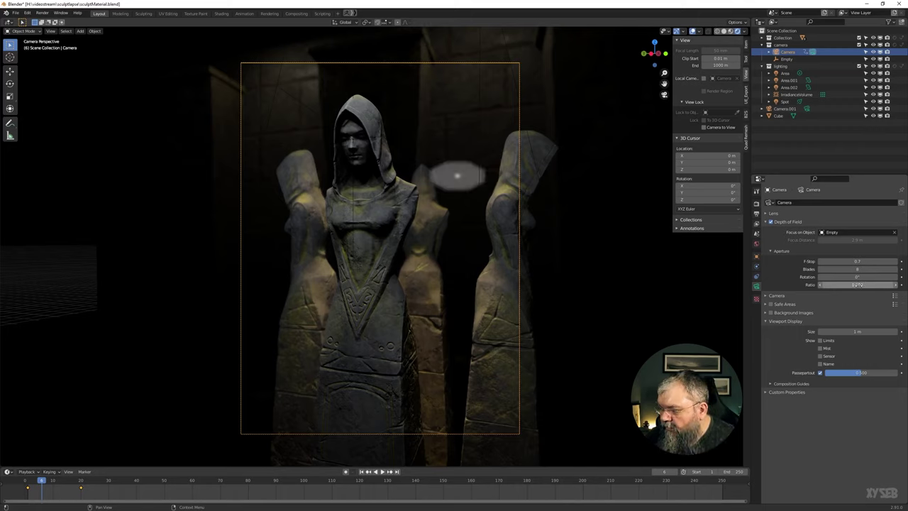
{"action": "left_click", "coordinate": [860, 286]}
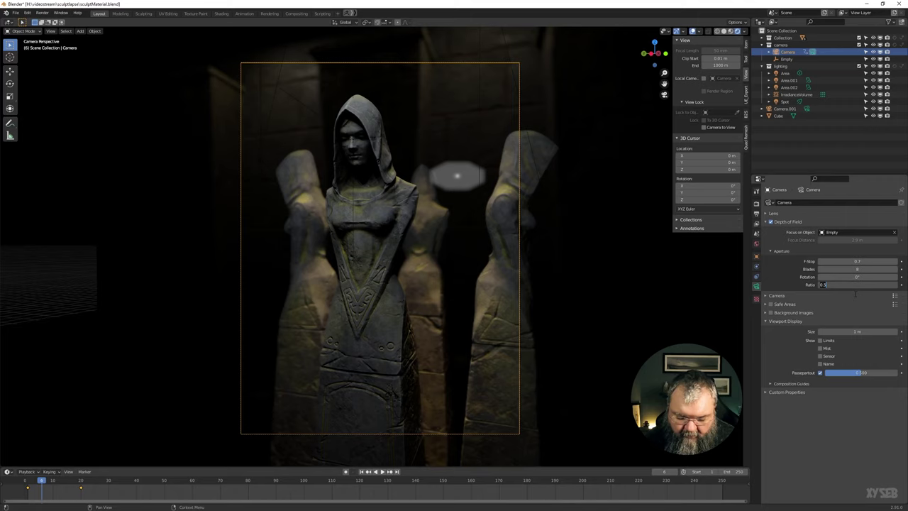
{"action": "type", "text": "1"}
{"action": "key", "text": "Return"}
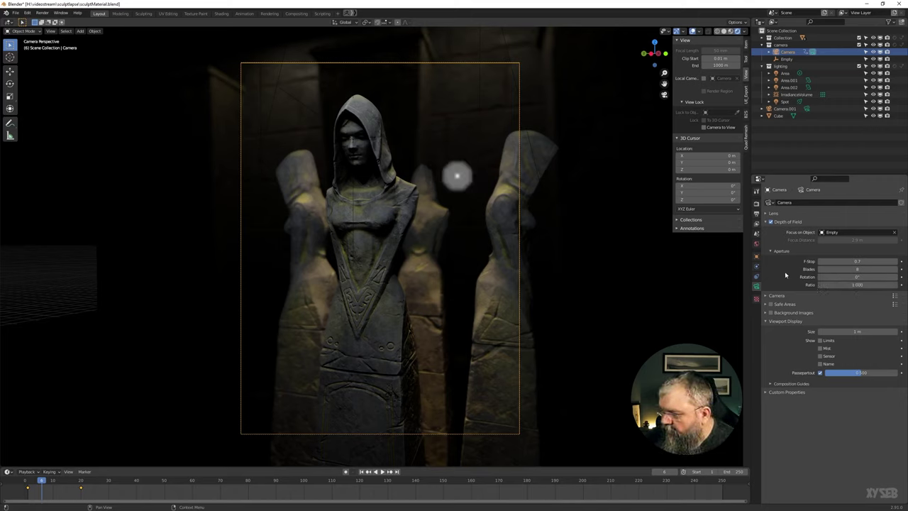
{"action": "left_click", "coordinate": [776, 295], "text": "ctrl"}
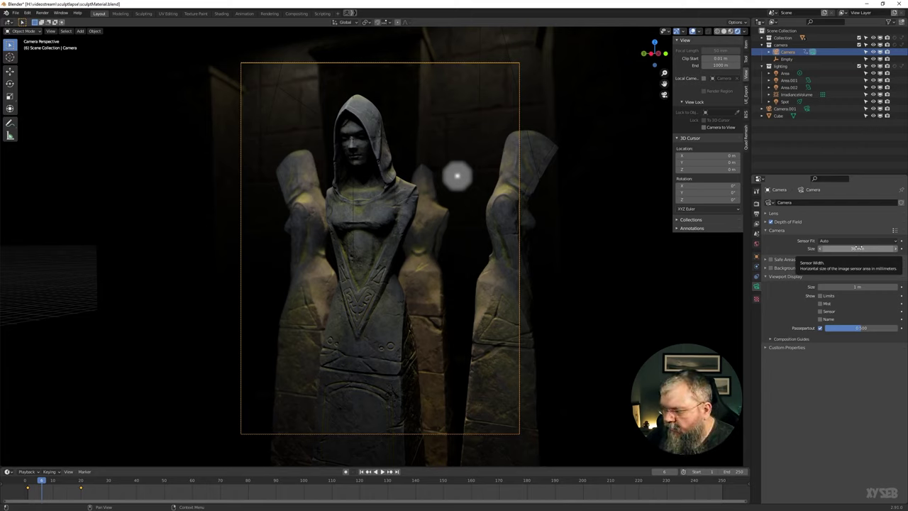
Step: Compare Horizontal and Vertical sensor fit in the Lens settings, then return Sensor Fit to Auto
{"action": "left_click", "coordinate": [817, 214]}
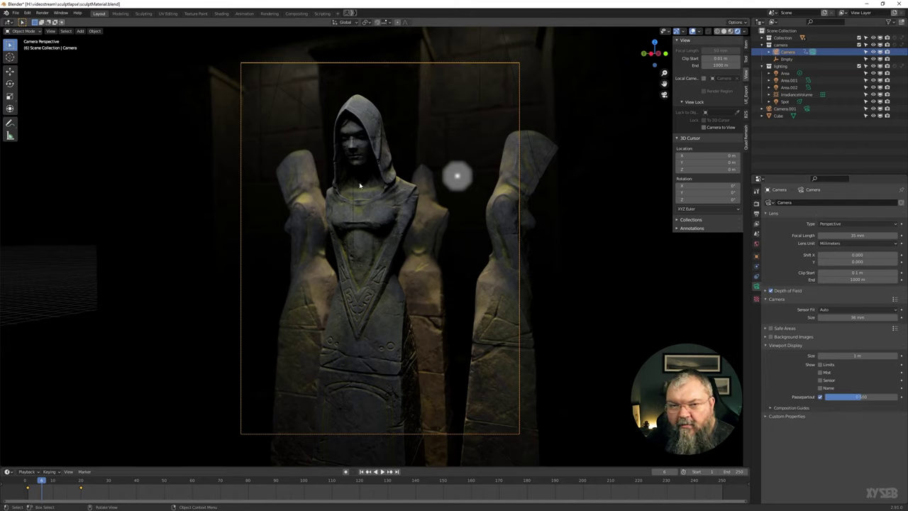
{"action": "left_click", "coordinate": [777, 214]}
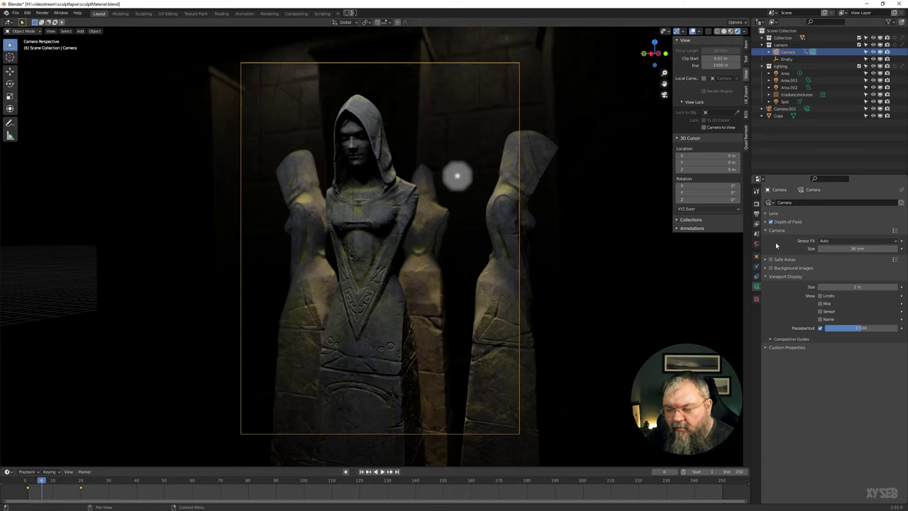
{"action": "left_click", "coordinate": [781, 215]}
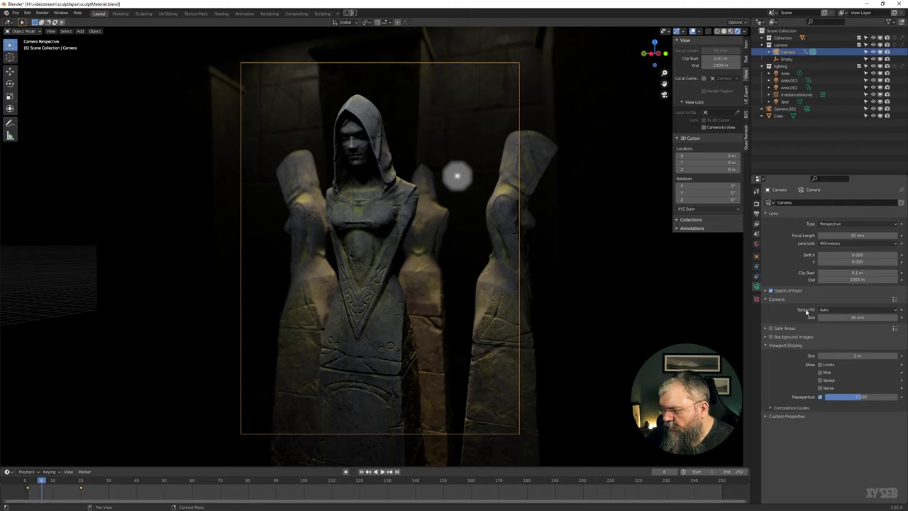
{"action": "left_click", "coordinate": [831, 310]}
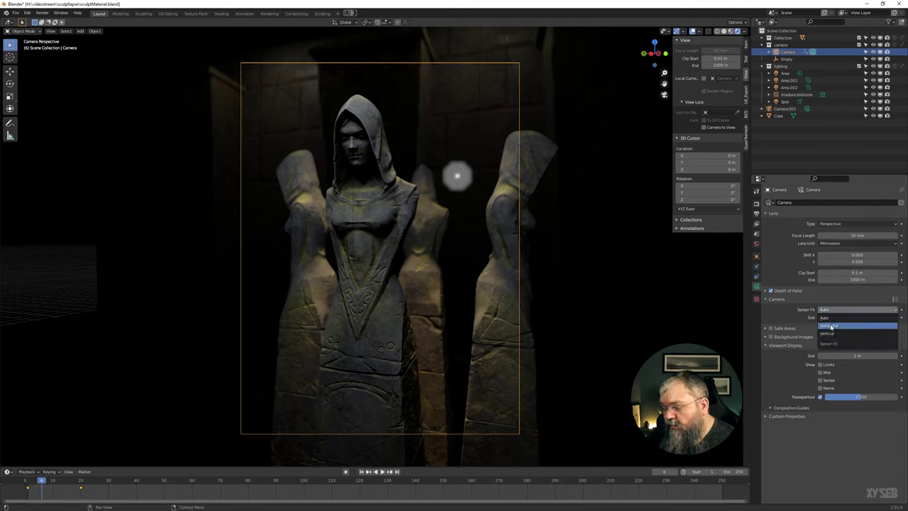
{"action": "left_click", "coordinate": [833, 327]}
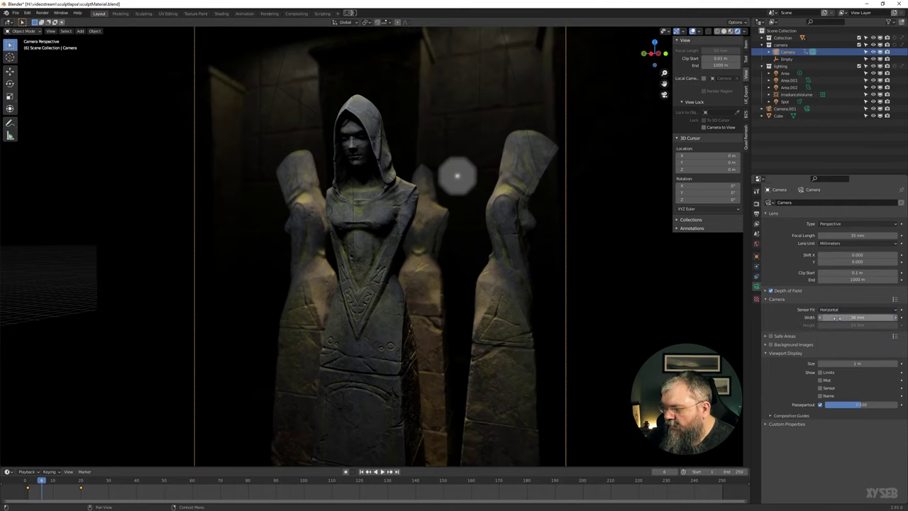
{"action": "left_click", "coordinate": [839, 310]}
{"action": "left_click", "coordinate": [846, 332]}
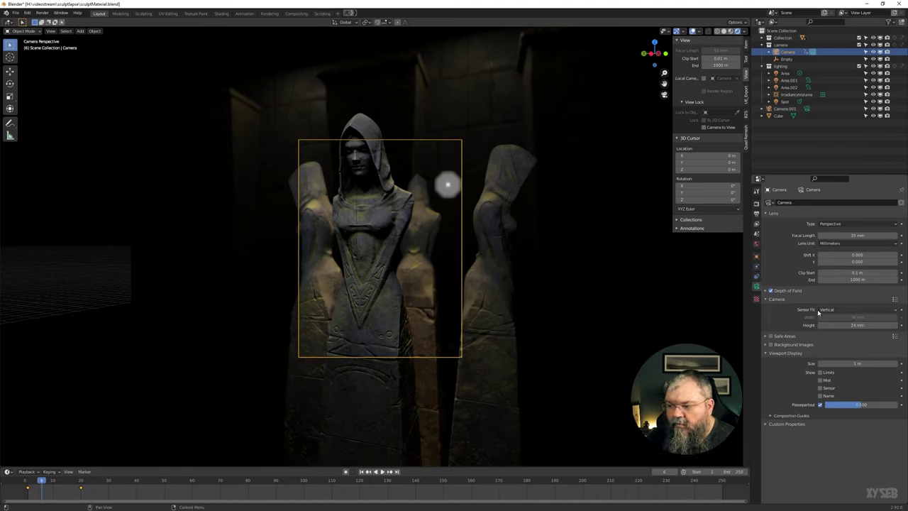
{"action": "left_click", "coordinate": [845, 311]}
{"action": "left_click", "coordinate": [846, 317]}
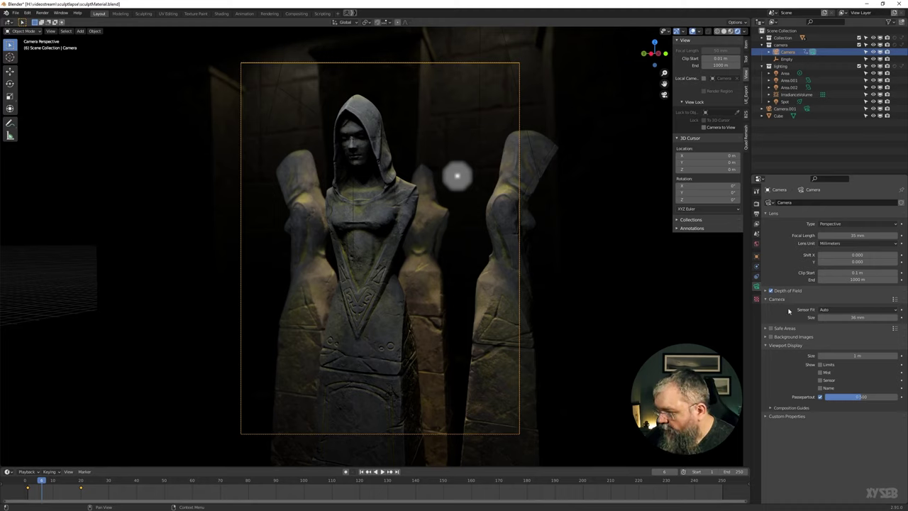
{"action": "left_click", "coordinate": [778, 300]}
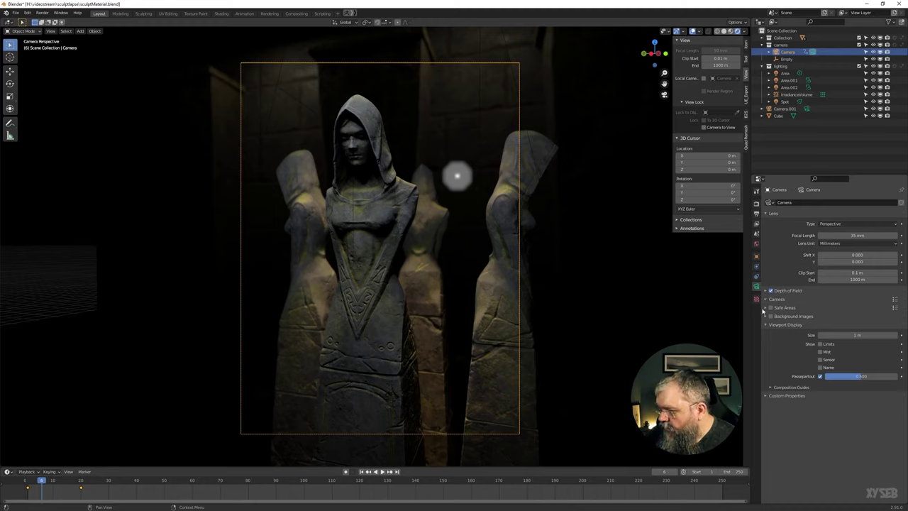
Step: Turn on the camera's Safe Areas guides and switch the viewport to Solid shading
{"action": "left_click", "coordinate": [764, 308]}
{"action": "left_click", "coordinate": [770, 307]}
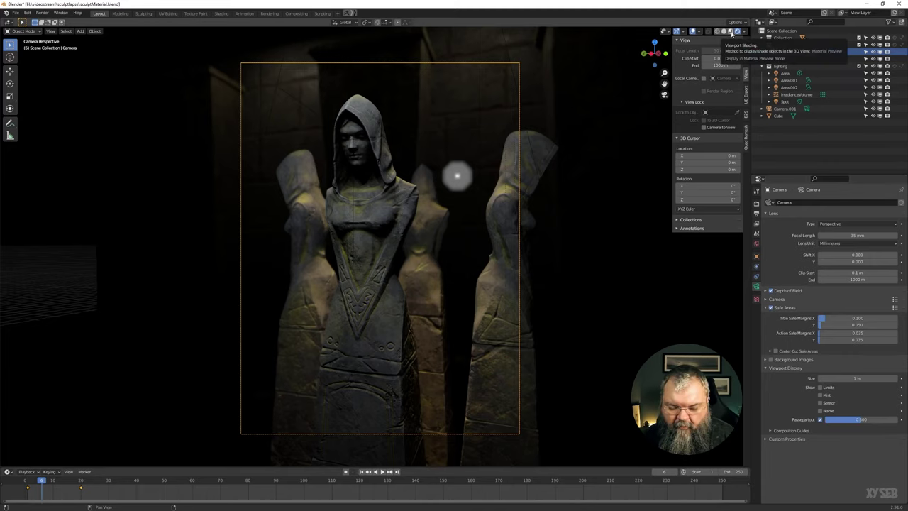
{"action": "left_click", "coordinate": [723, 31]}
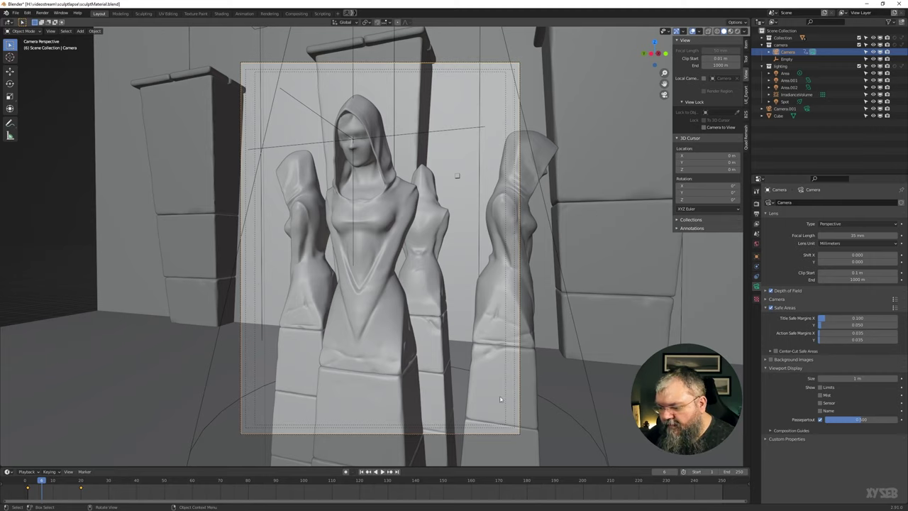
Step: Adjust the title safe and center-cut margins, then turn Safe Areas off
{"action": "left_click_drag", "start_coordinate": [851, 318], "coordinate": [866, 324]}
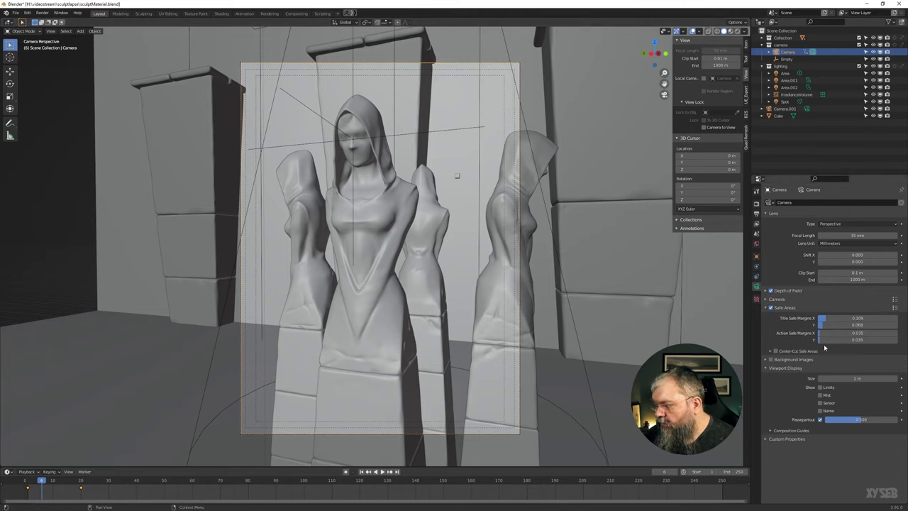
{"action": "left_click", "coordinate": [773, 351]}
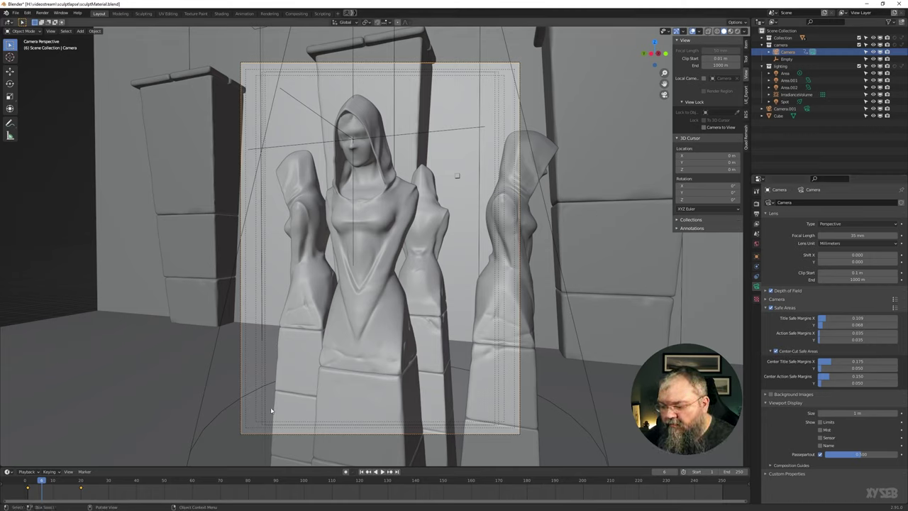
{"action": "mouse_move", "coordinate": [858, 361]}
{"action": "left_mouse_down"}
{"action": "mouse_move", "coordinate": [845, 361]}
{"action": "mouse_move", "coordinate": [872, 361]}
{"action": "mouse_move", "coordinate": [816, 366]}
{"action": "left_mouse_up"}
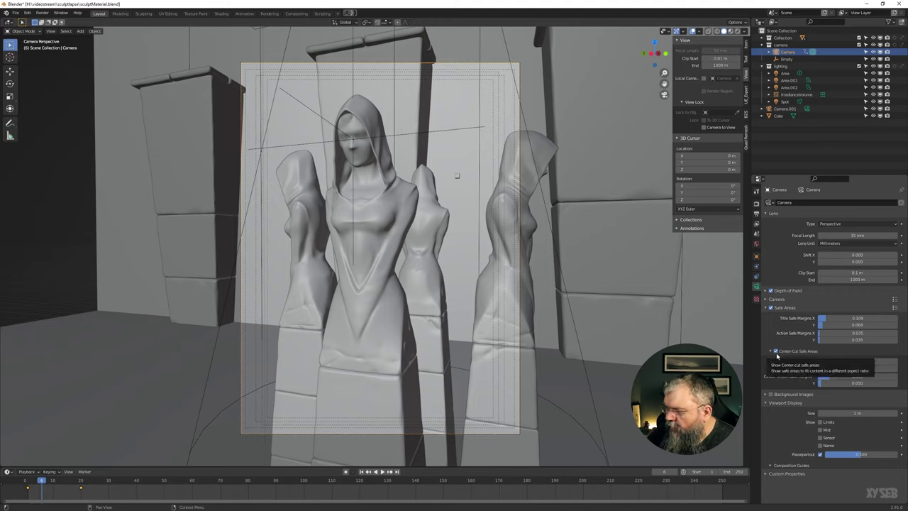
{"action": "left_click", "coordinate": [766, 307]}
{"action": "left_click", "coordinate": [770, 307]}
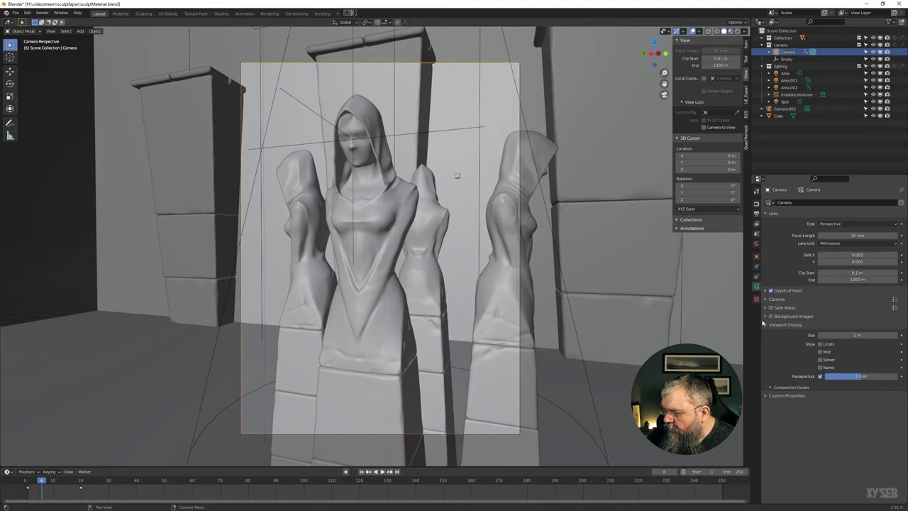
{"action": "left_click", "coordinate": [760, 317]}
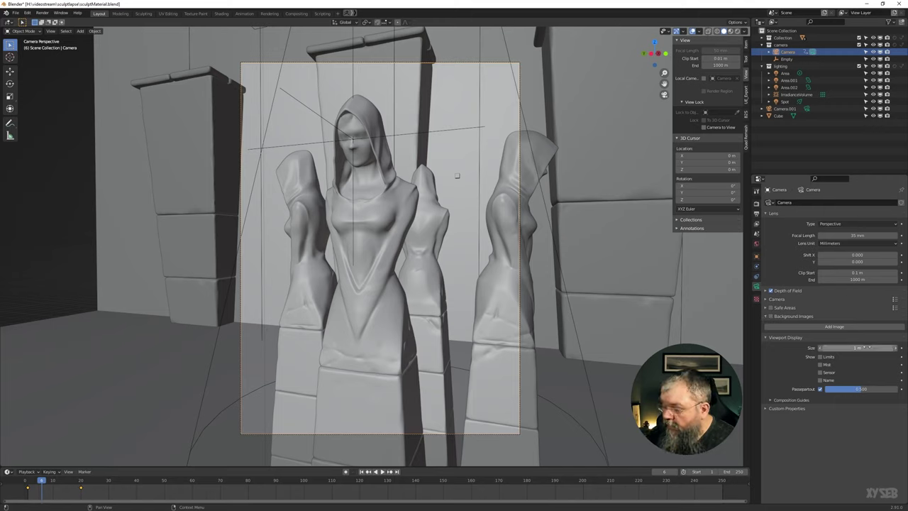
{"action": "left_click", "coordinate": [770, 317]}
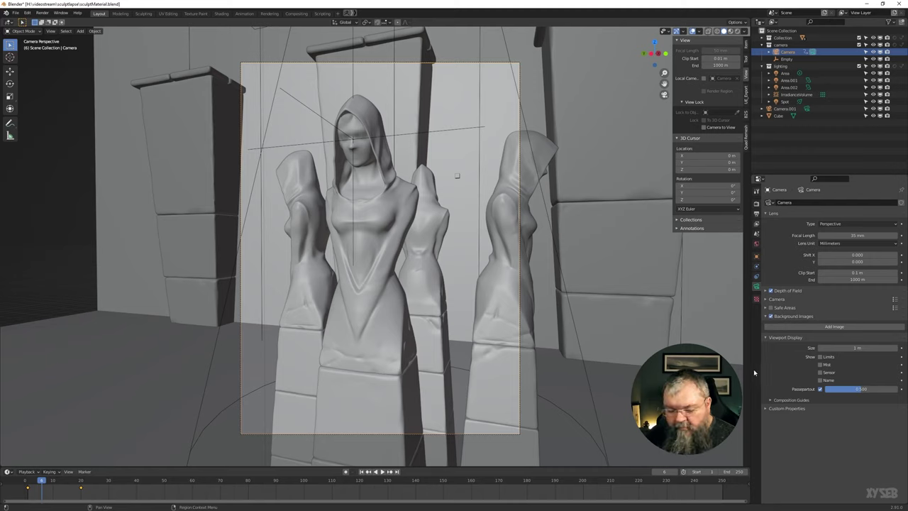
{"action": "left_click", "coordinate": [834, 326]}
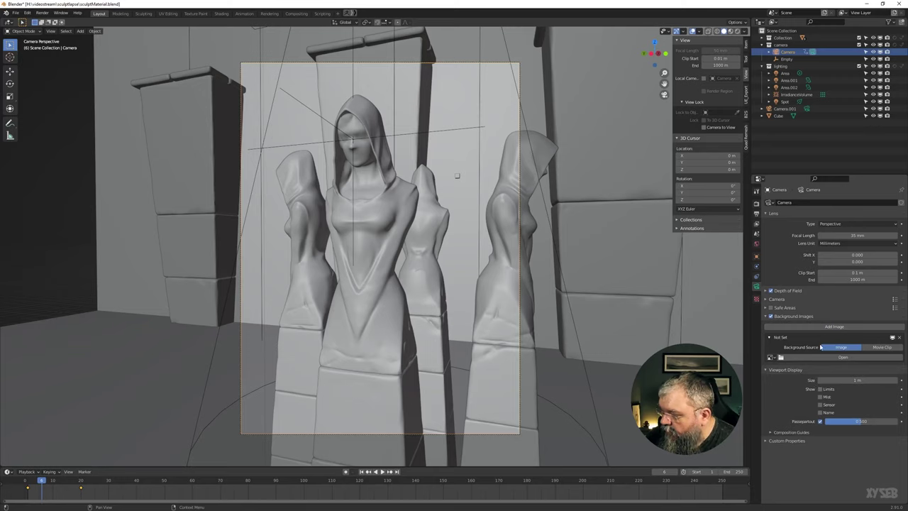
{"action": "left_click", "coordinate": [771, 357]}
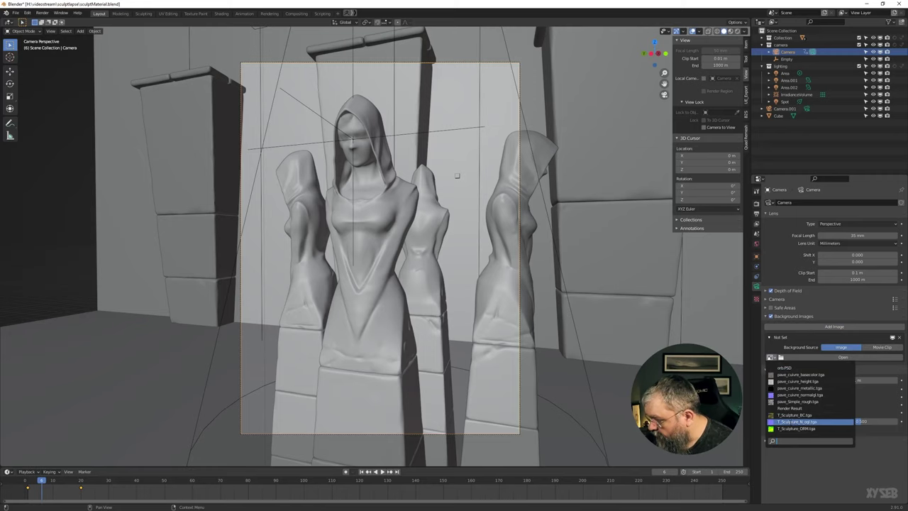
{"action": "left_click", "coordinate": [795, 415]}
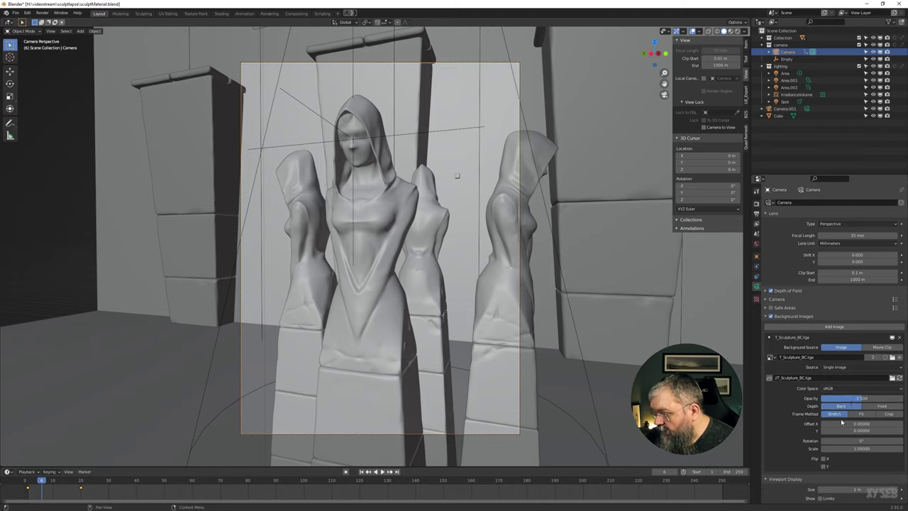
{"action": "key", "text": "alt+z"}
{"action": "key", "text": "alt+z"}
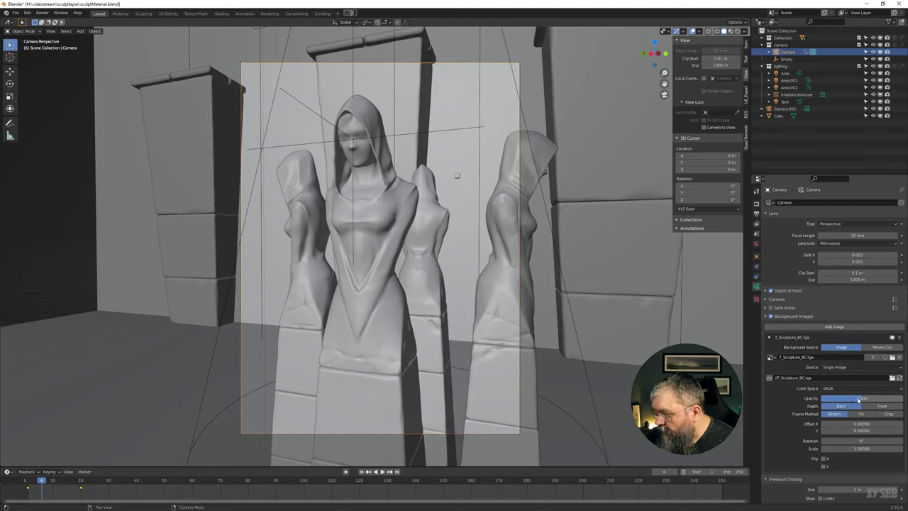
{"action": "key", "text": "alt+z"}
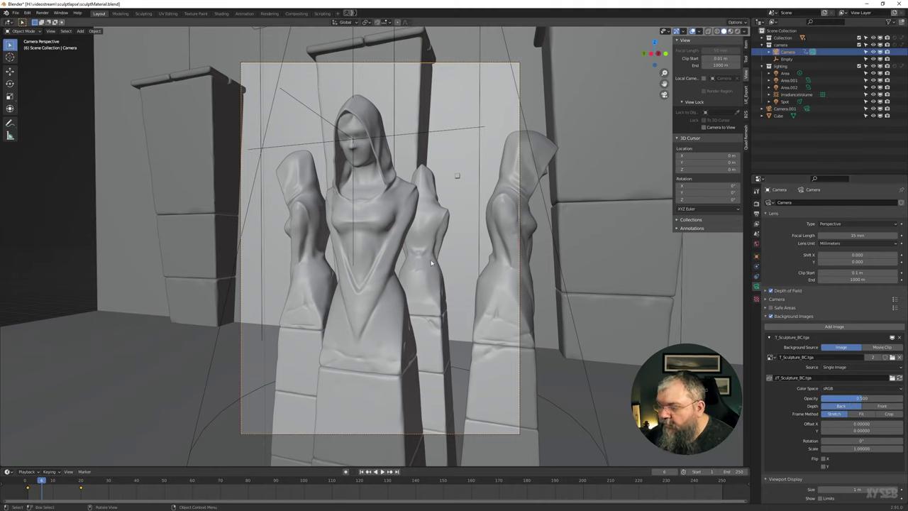
{"action": "key", "text": "alt+z"}
{"action": "key", "text": "alt+z"}
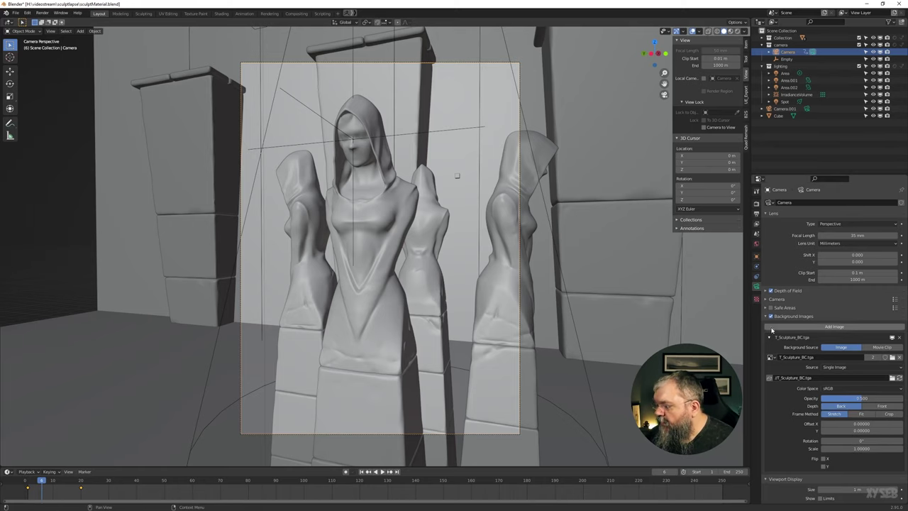
{"action": "key", "text": "alt+z"}
Step: Give Camera.001 the T_Sculpture_BC.tga background image at 1.0 opacity, keeping sRGB colour space
{"action": "left_click", "coordinate": [770, 357]}
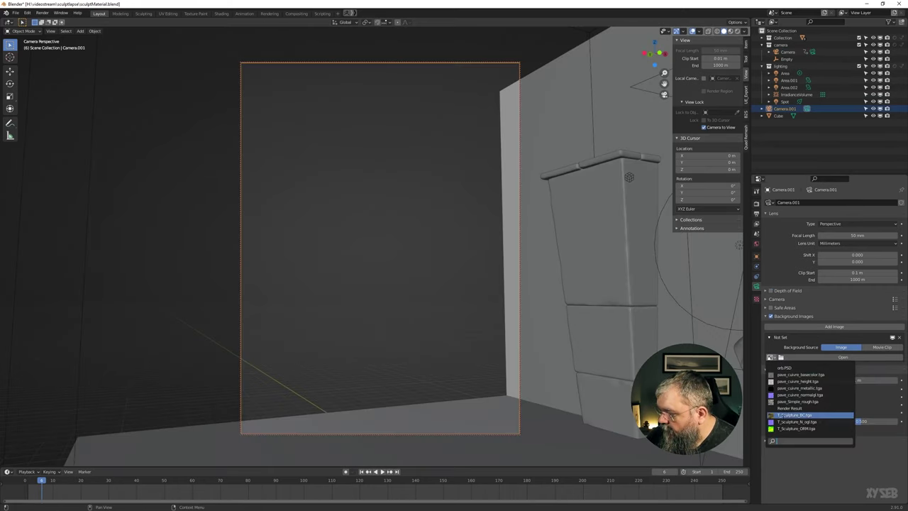
{"action": "left_click", "coordinate": [783, 420]}
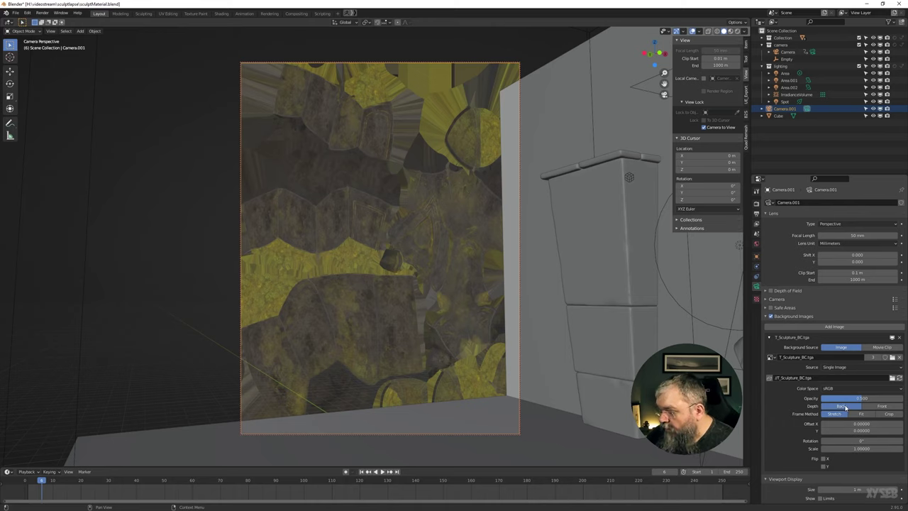
{"action": "left_click_drag", "start_coordinate": [851, 398], "coordinate": [902, 398]}
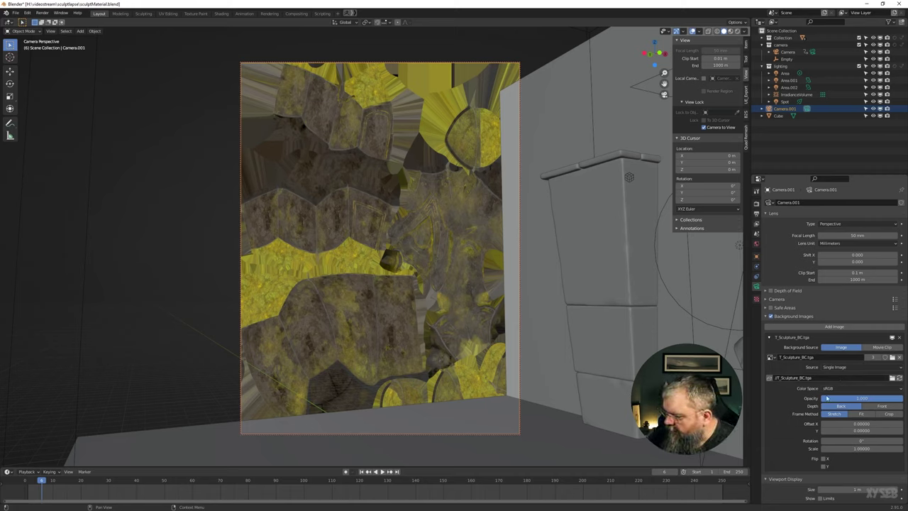
{"action": "left_click", "coordinate": [837, 389]}
{"action": "left_click", "coordinate": [841, 414]}
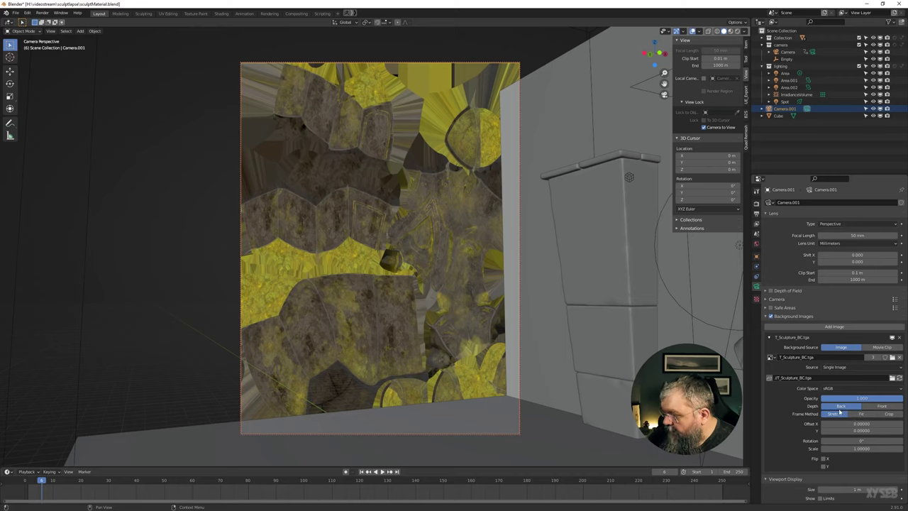
Step: Draw the background image in Front at full opacity using the Stretch frame method
{"action": "left_click", "coordinate": [882, 405]}
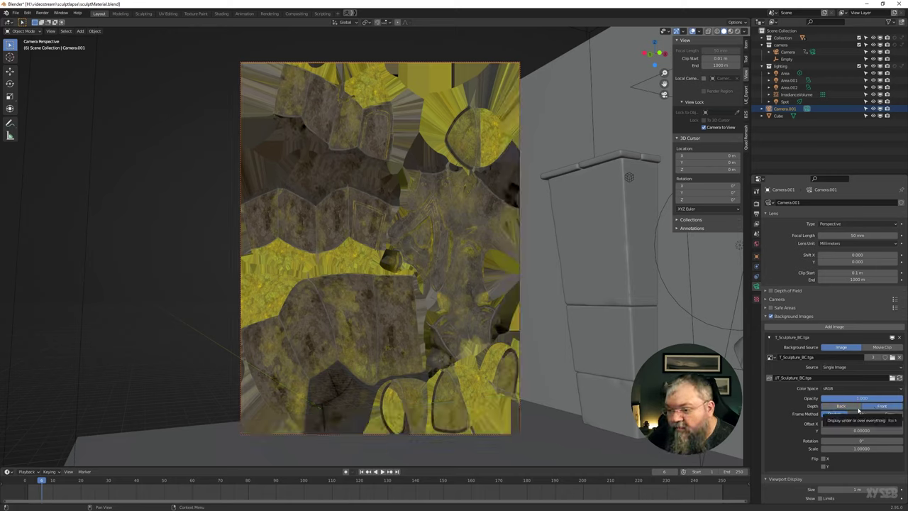
{"action": "left_click_drag", "start_coordinate": [860, 397], "coordinate": [823, 398]}
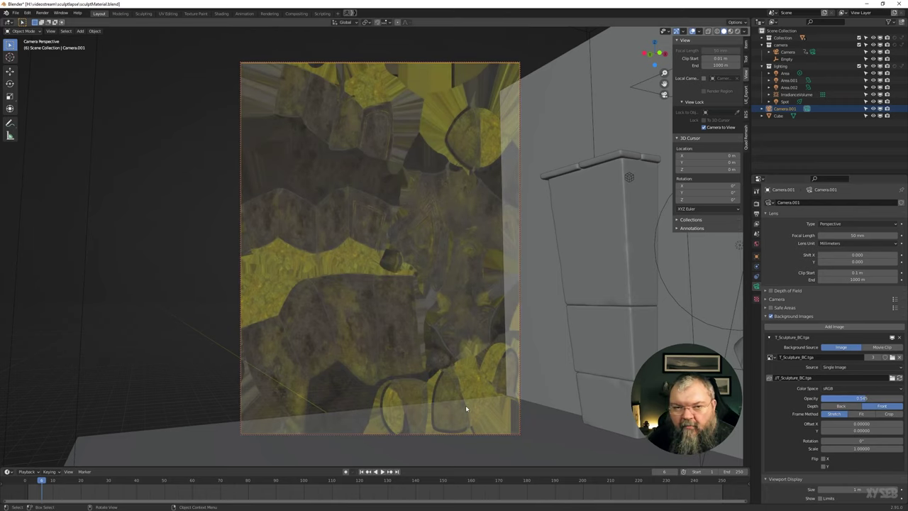
{"action": "left_click_drag", "start_coordinate": [863, 400], "coordinate": [885, 402]}
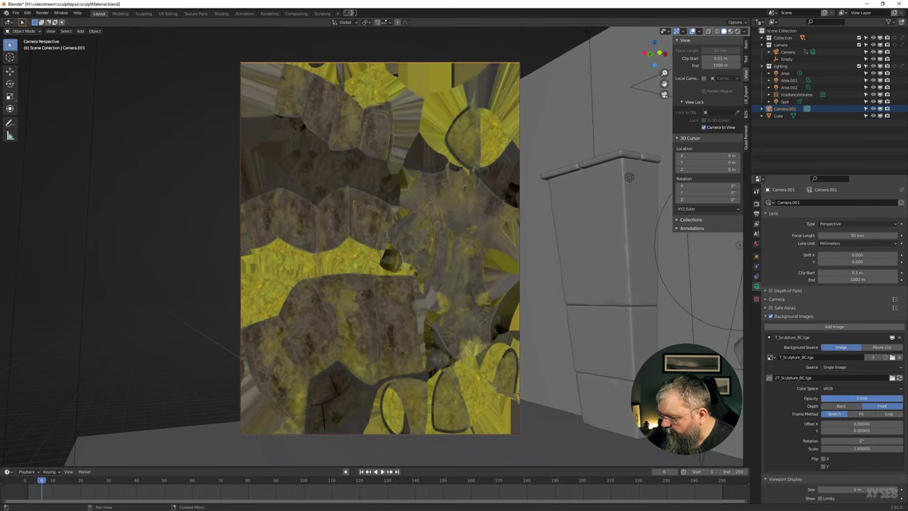
{"action": "left_click", "coordinate": [870, 414]}
{"action": "left_click", "coordinate": [832, 414]}
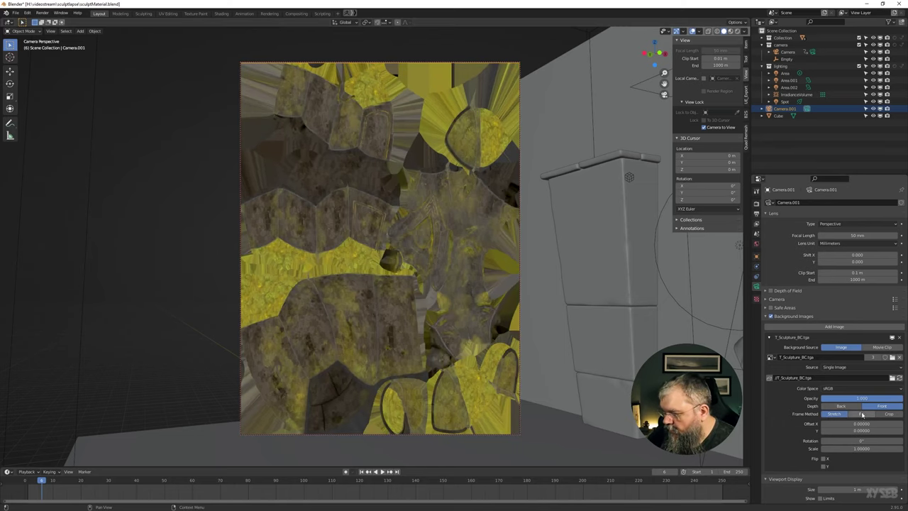
Step: Try Fit, Crop and Stretch, then offset the background image 0.017 right and rotate it 6.6°
{"action": "left_click", "coordinate": [861, 414]}
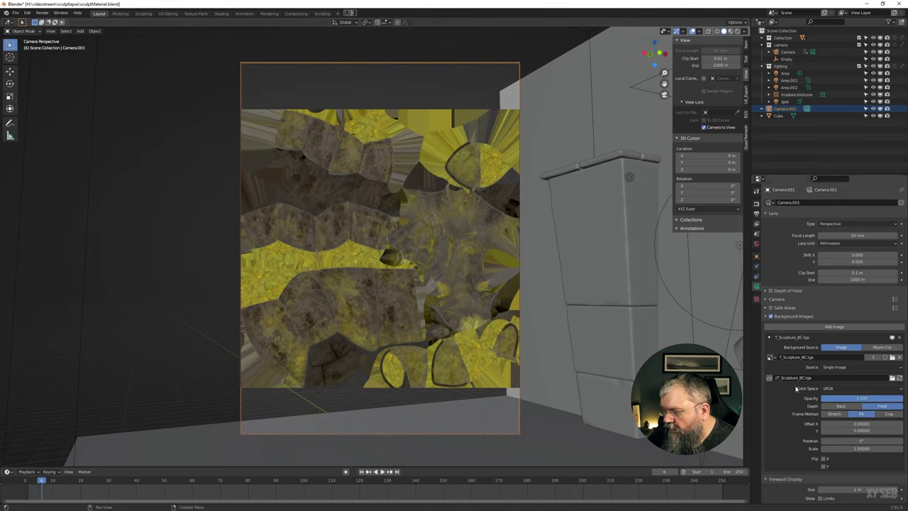
{"action": "left_click", "coordinate": [893, 414]}
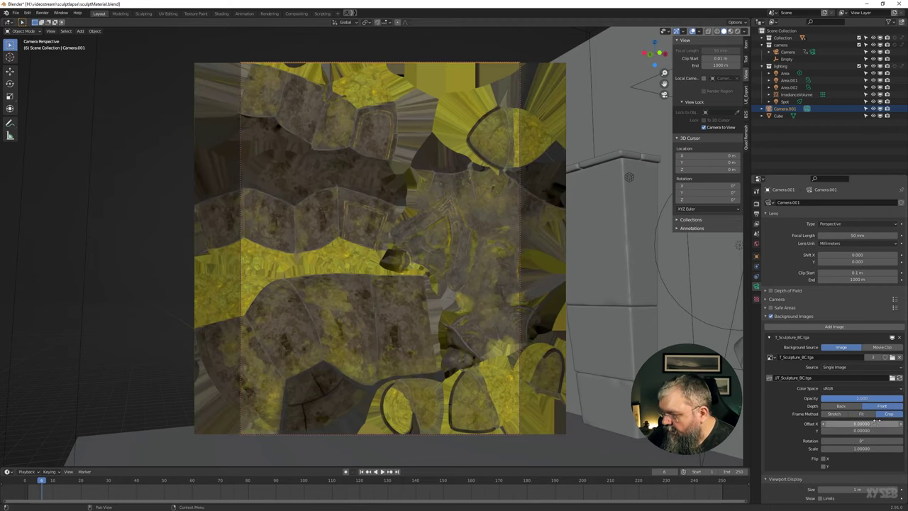
{"action": "left_click", "coordinate": [835, 414]}
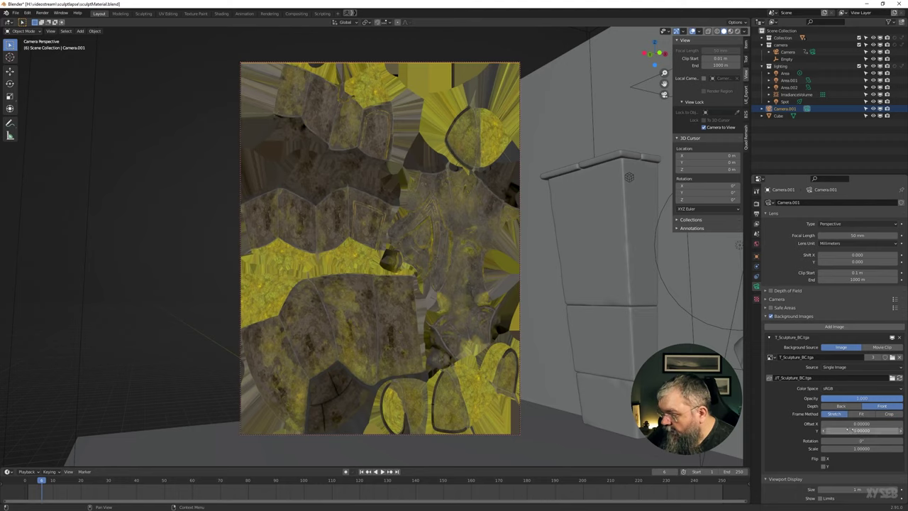
{"action": "left_click_drag", "start_coordinate": [851, 425], "coordinate": [873, 424]}
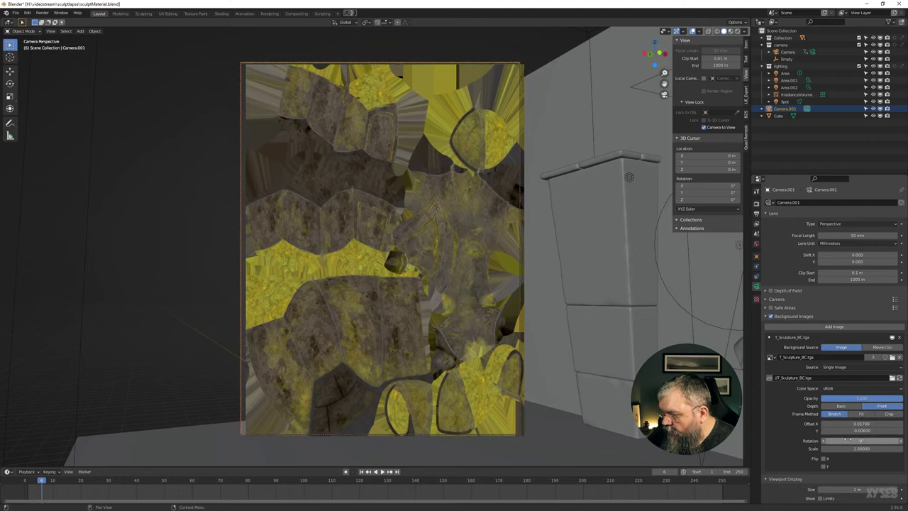
{"action": "left_click_drag", "start_coordinate": [851, 441], "coordinate": [883, 441]}
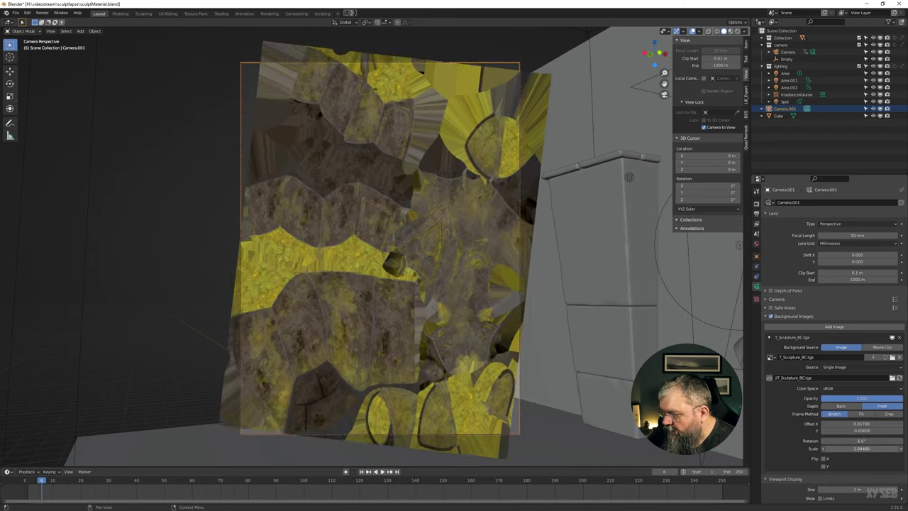
Step: Toggle Flip X and Flip Y on and off, leaving the image in its original orientation
{"action": "left_click", "coordinate": [822, 458]}
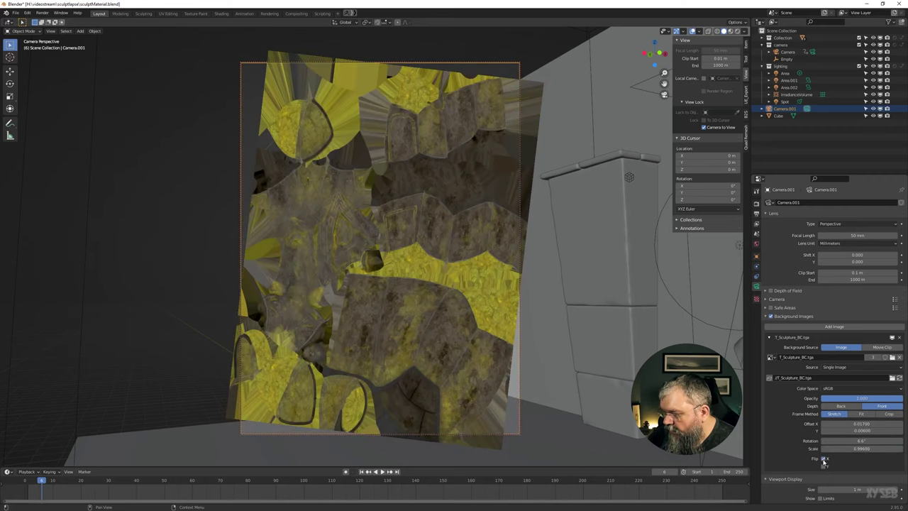
{"action": "left_click", "coordinate": [823, 458]}
{"action": "left_click", "coordinate": [823, 465]}
{"action": "left_click", "coordinate": [824, 465]}
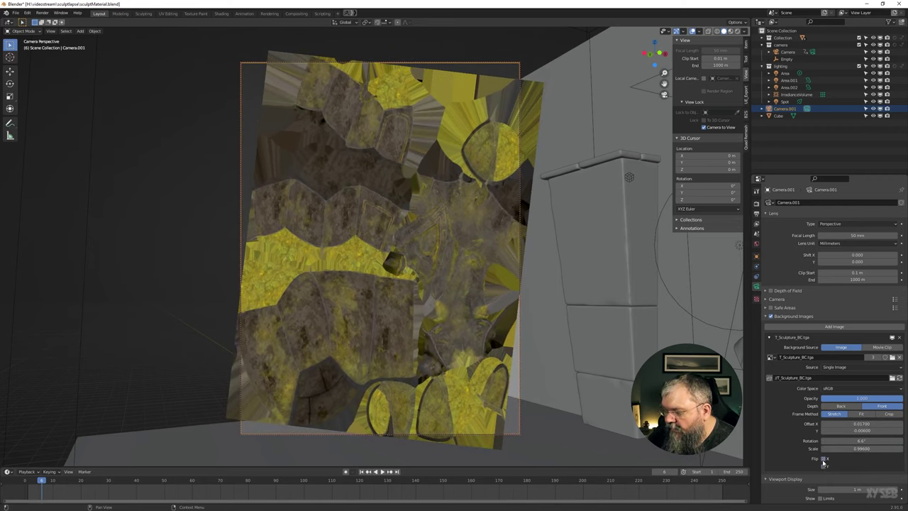
{"action": "left_click", "coordinate": [823, 465]}
{"action": "left_click", "coordinate": [822, 458]}
{"action": "left_click", "coordinate": [823, 458]}
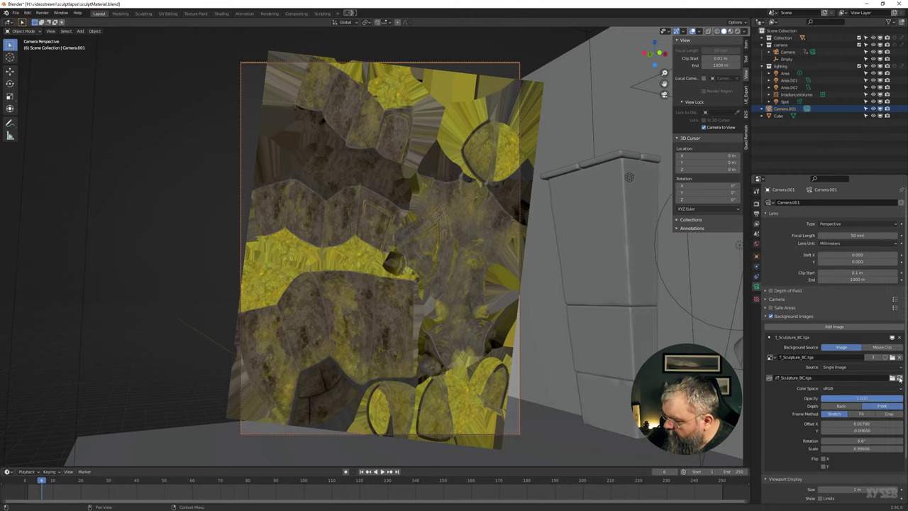
Step: Turn off Camera.001's background images and look through the main Camera again
{"action": "left_click", "coordinate": [770, 317]}
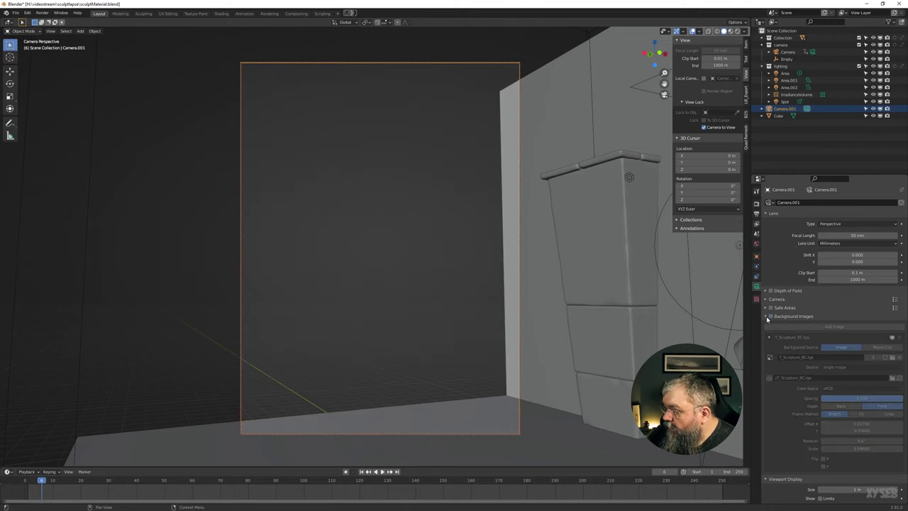
{"action": "left_click", "coordinate": [766, 316]}
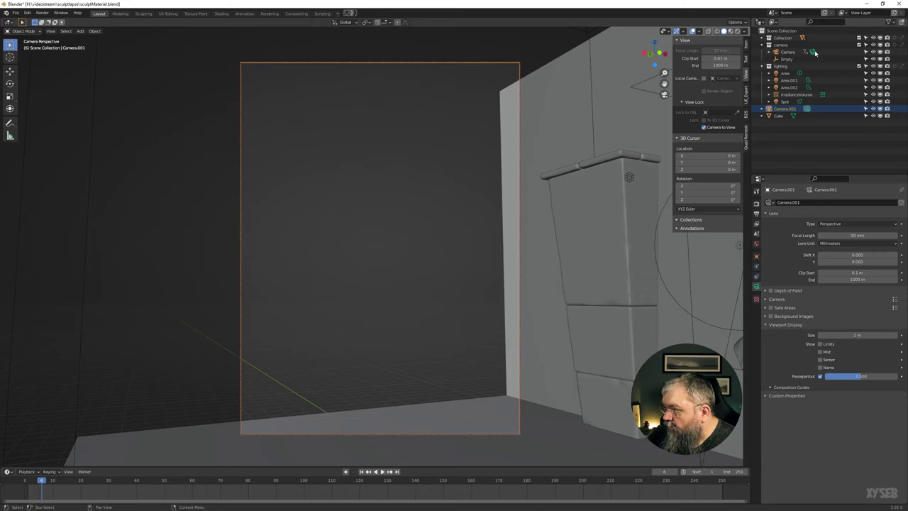
{"action": "left_click", "coordinate": [812, 52]}
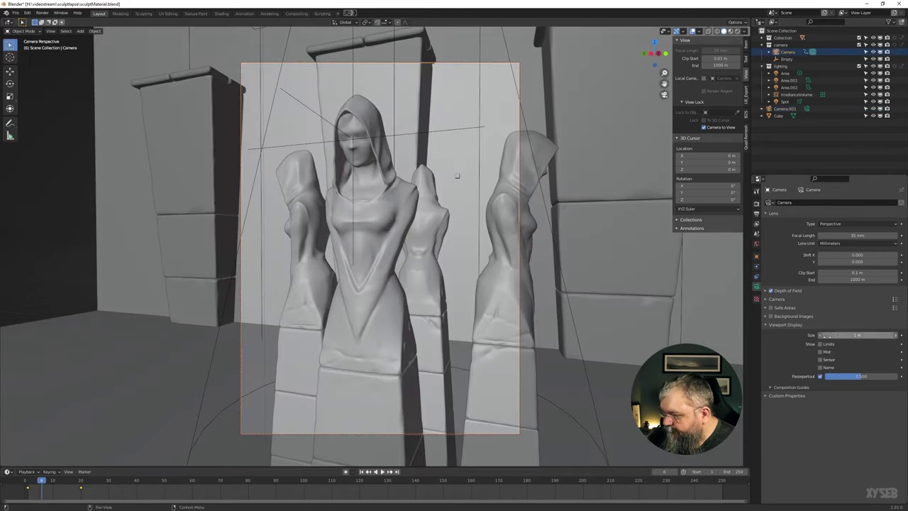
{"action": "scroll", "coordinate": [511, 311], "scroll_direction": "up", "scroll_amount": 1}
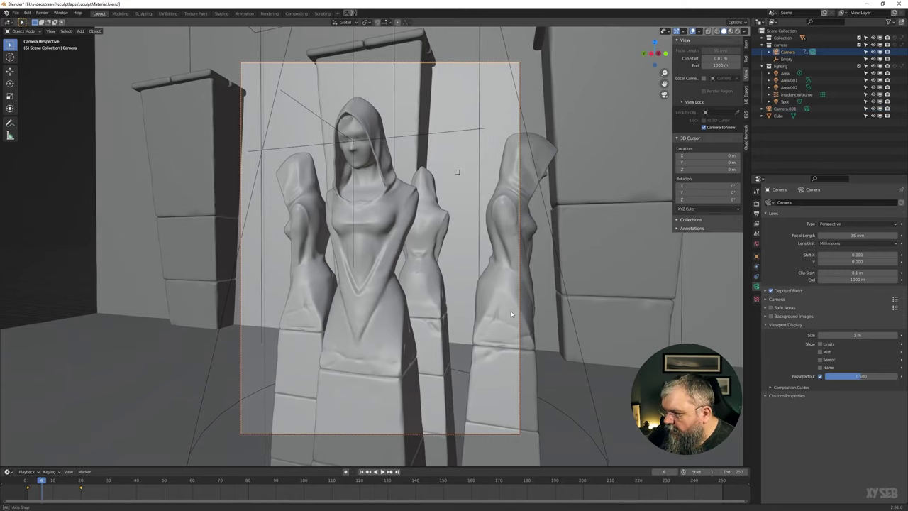
Step: Enlarge the camera display size to 0.6 m and show its clipping limits line in the viewport
{"action": "middle_click_drag", "start_coordinate": [672, 163], "coordinate": [751, 345]}
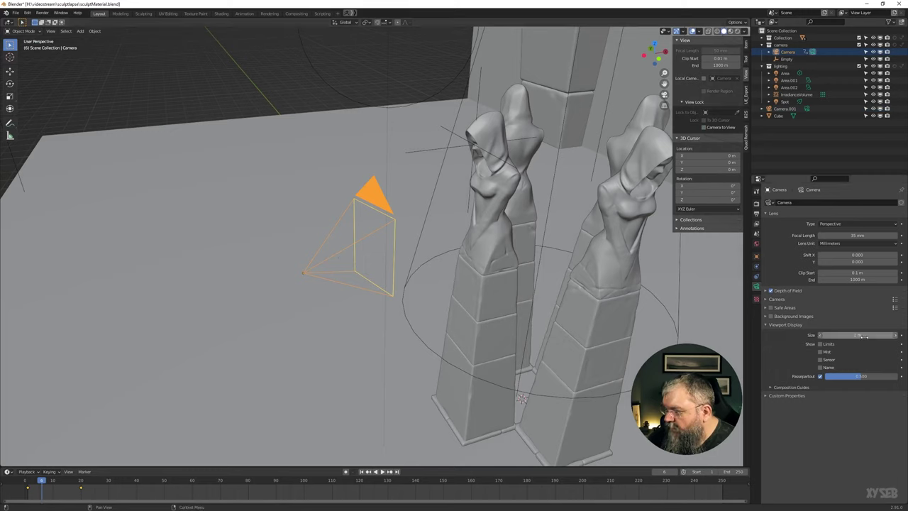
{"action": "left_click_drag", "start_coordinate": [856, 335], "coordinate": [844, 334]}
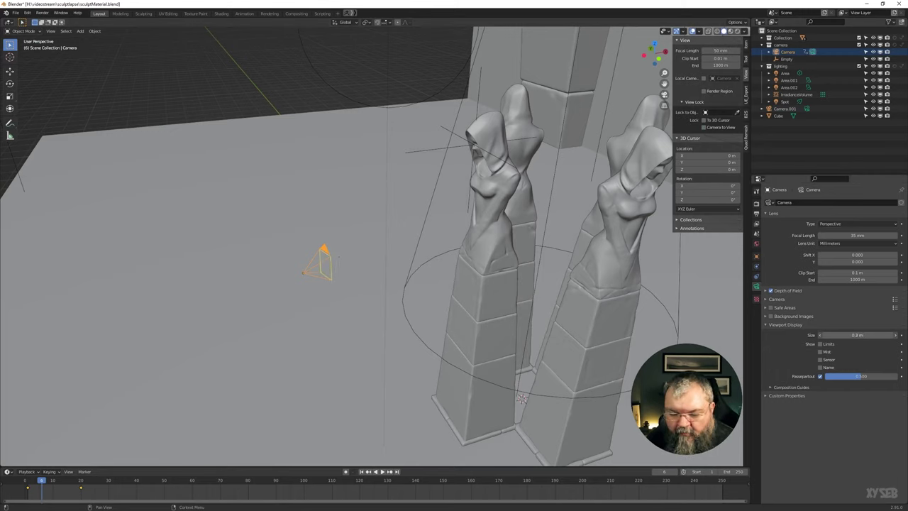
{"action": "left_click_drag", "start_coordinate": [856, 334], "coordinate": [842, 343]}
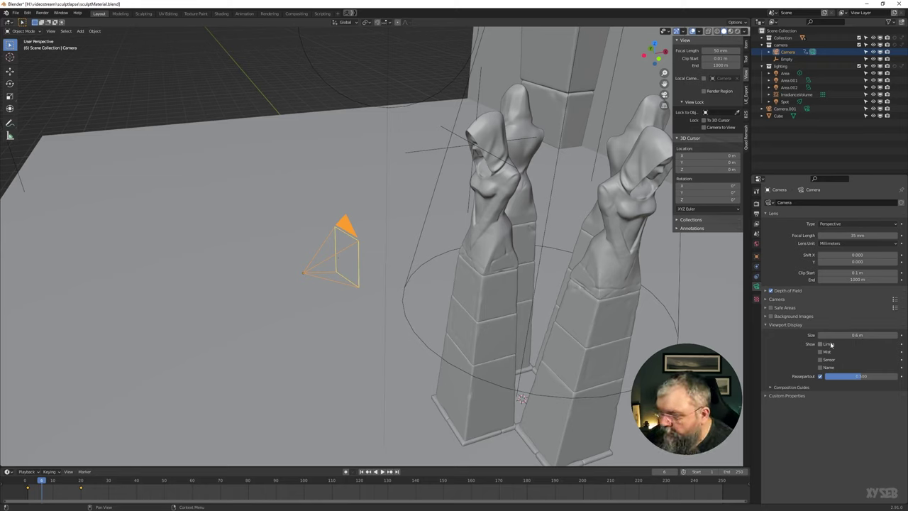
{"action": "left_click", "coordinate": [824, 345]}
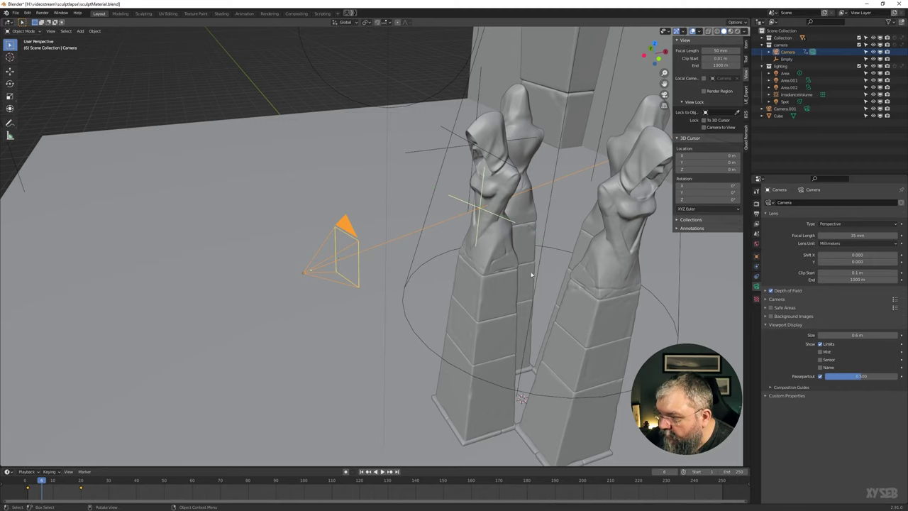
{"action": "middle_click_drag", "start_coordinate": [531, 274], "coordinate": [563, 261]}
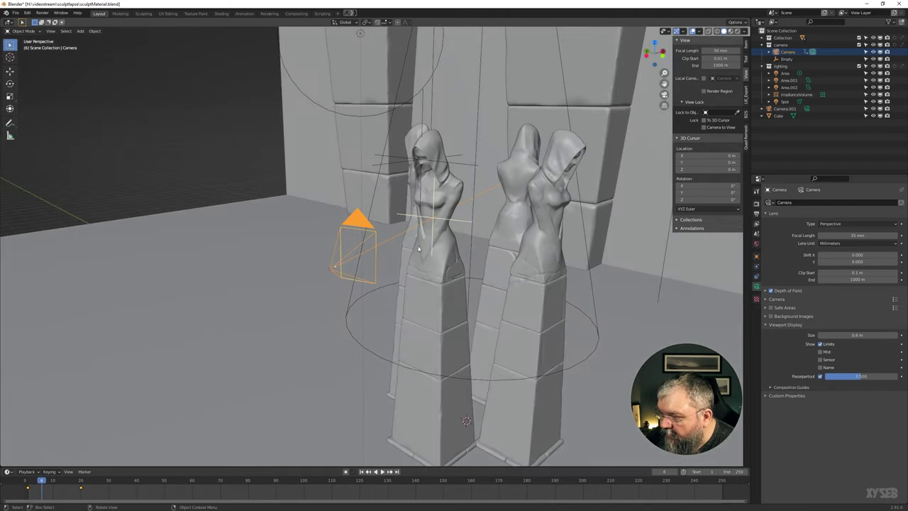
{"action": "middle_click_drag", "start_coordinate": [588, 222], "coordinate": [681, 236]}
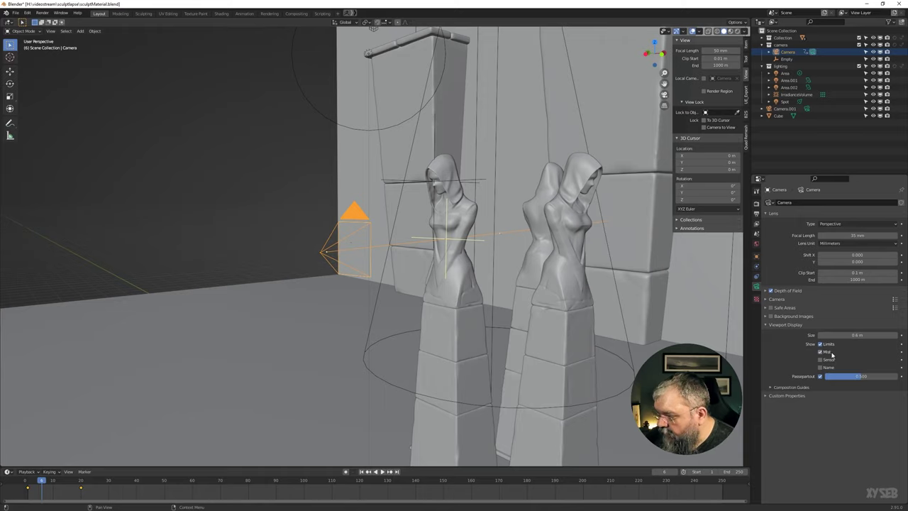
Step: Inspect the View Layer render passes, then return to the camera properties
{"action": "left_click", "coordinate": [756, 224]}
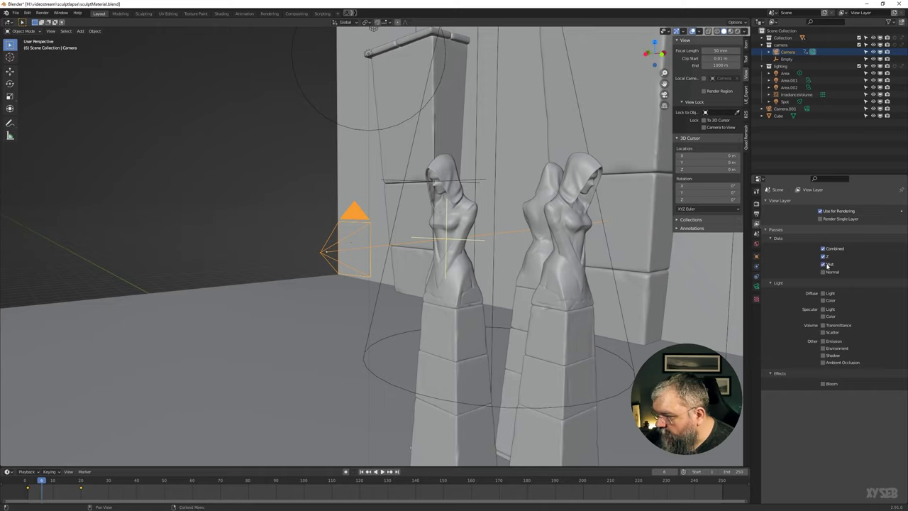
{"action": "left_click", "coordinate": [765, 230]}
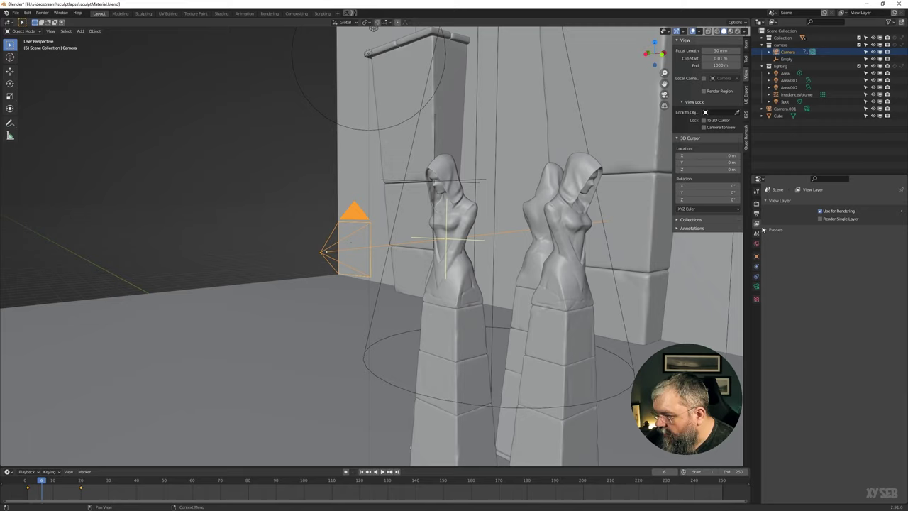
{"action": "left_click", "coordinate": [756, 288]}
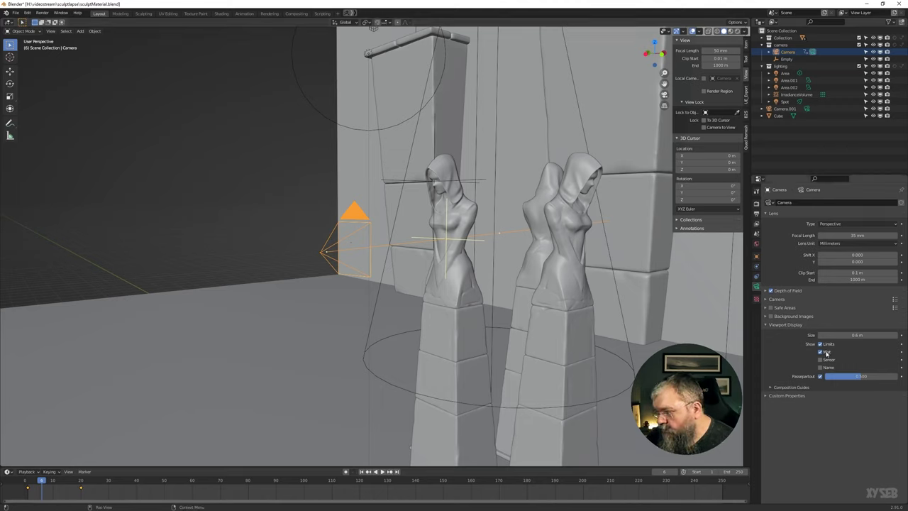
Step: Hide the mist range, show the sensor outline, and view through the camera with Numpad 0
{"action": "left_click", "coordinate": [826, 354]}
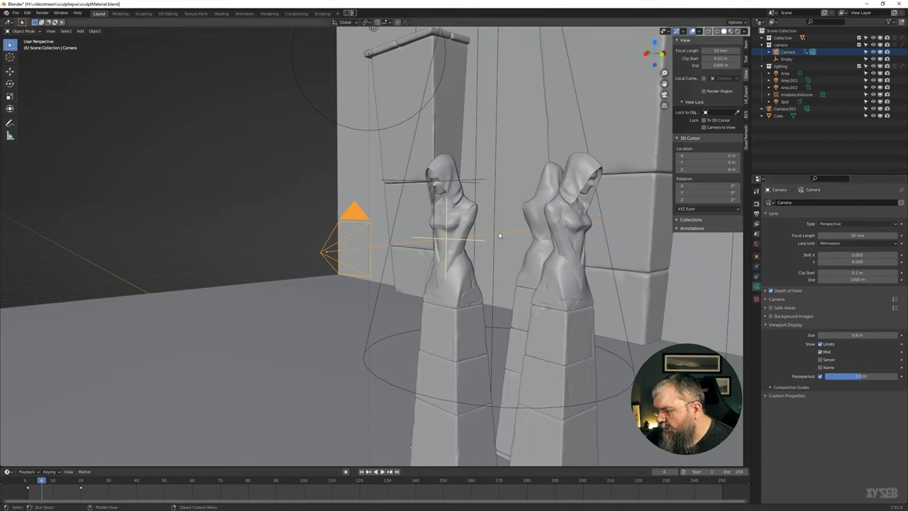
{"action": "left_click", "coordinate": [823, 360]}
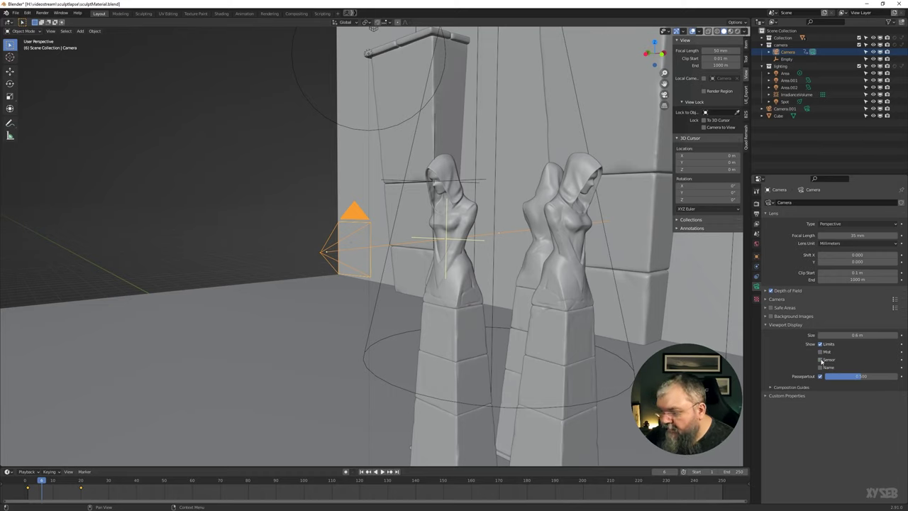
{"action": "key", "text": "KP_0"}
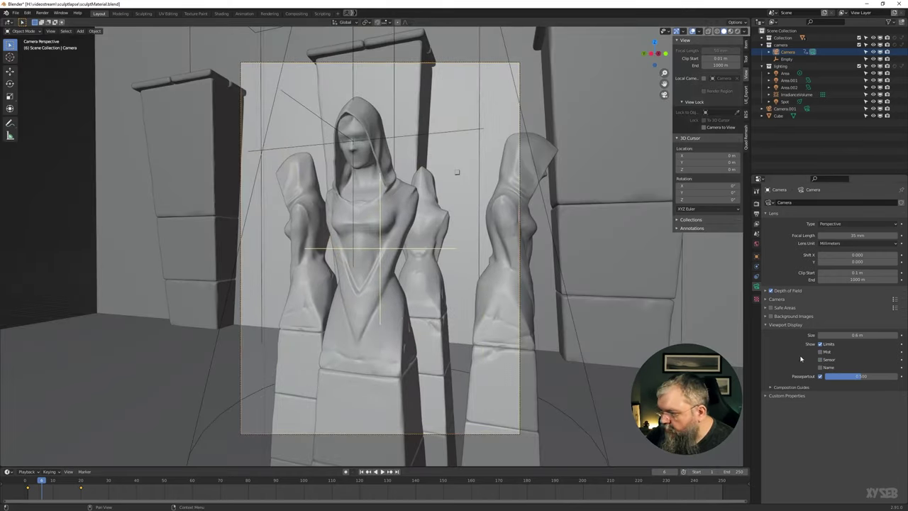
Step: Expand the Camera subpanel, hide the sensor outline, and display the 'Camera' name label
{"action": "left_click", "coordinate": [776, 298]}
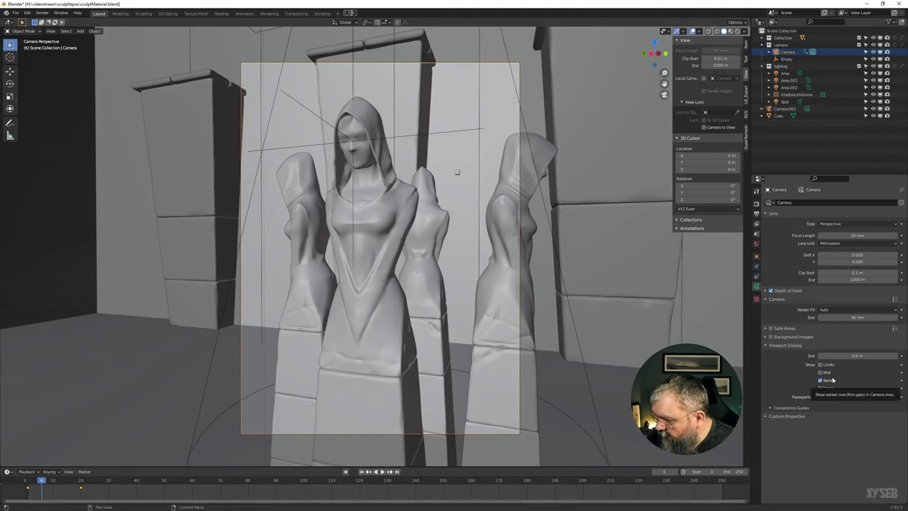
{"action": "left_click", "coordinate": [819, 397]}
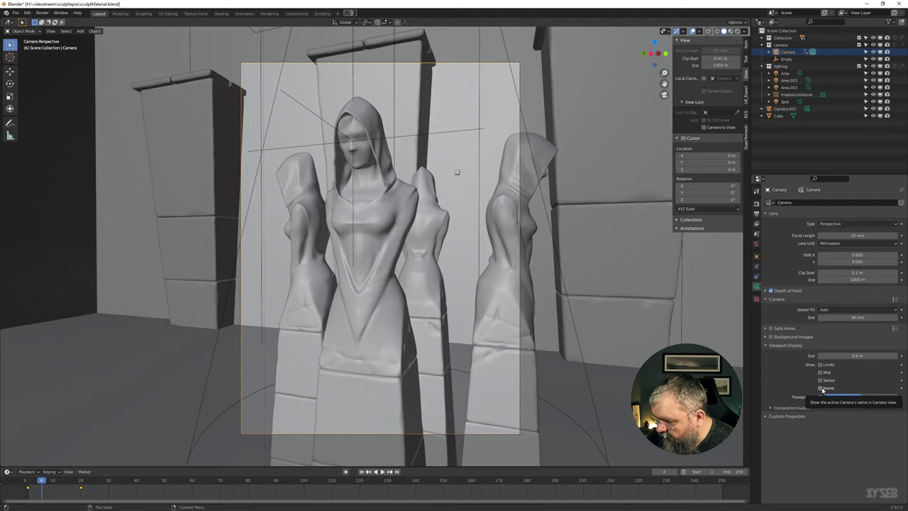
{"action": "left_click", "coordinate": [821, 389]}
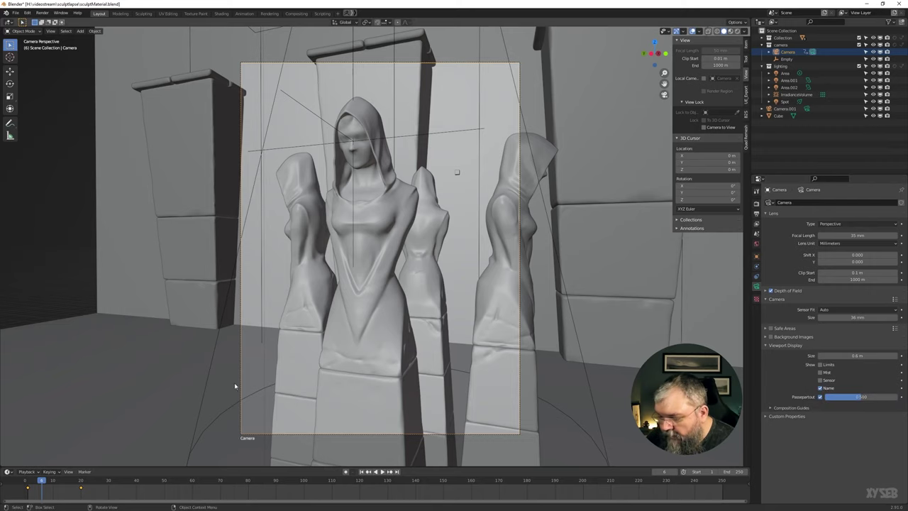
Step: Hide the camera name, compare passepartout on and off, and set its alpha to about 0.86
{"action": "left_click", "coordinate": [822, 389]}
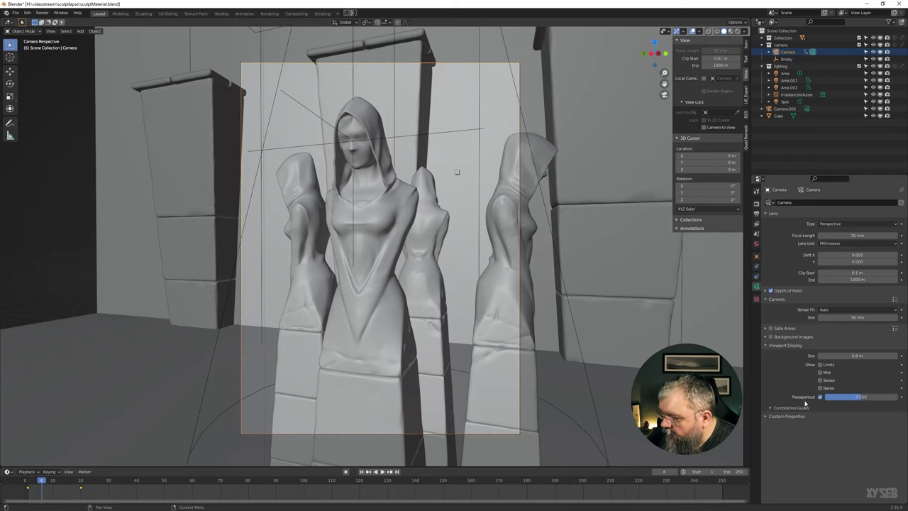
{"action": "left_click_drag", "start_coordinate": [826, 397], "coordinate": [836, 401]}
{"action": "left_click", "coordinate": [820, 397]}
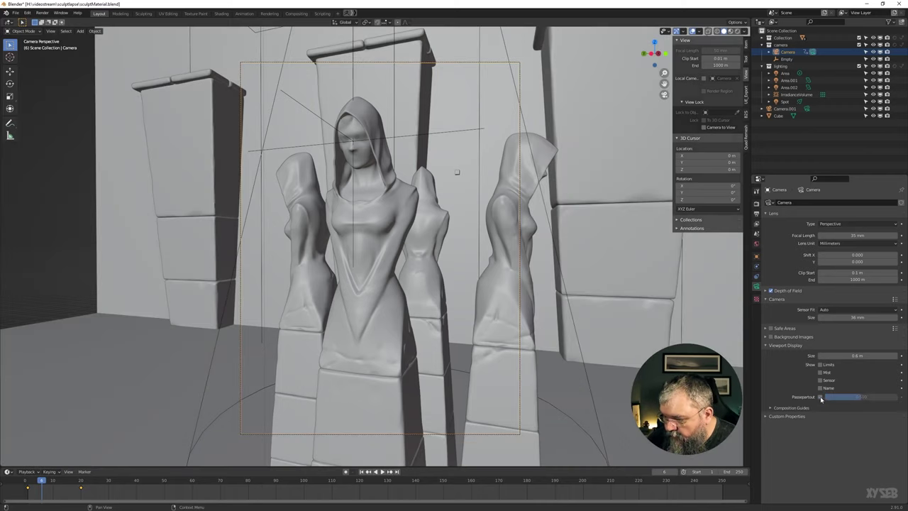
{"action": "left_click", "coordinate": [819, 397]}
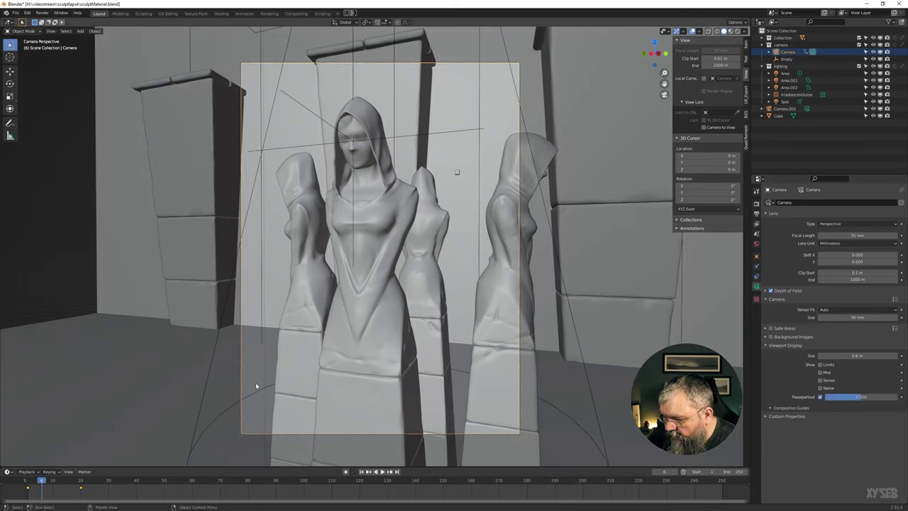
{"action": "left_click", "coordinate": [820, 397]}
{"action": "left_click", "coordinate": [820, 397]}
{"action": "left_click", "coordinate": [819, 397]}
{"action": "left_click", "coordinate": [820, 397]}
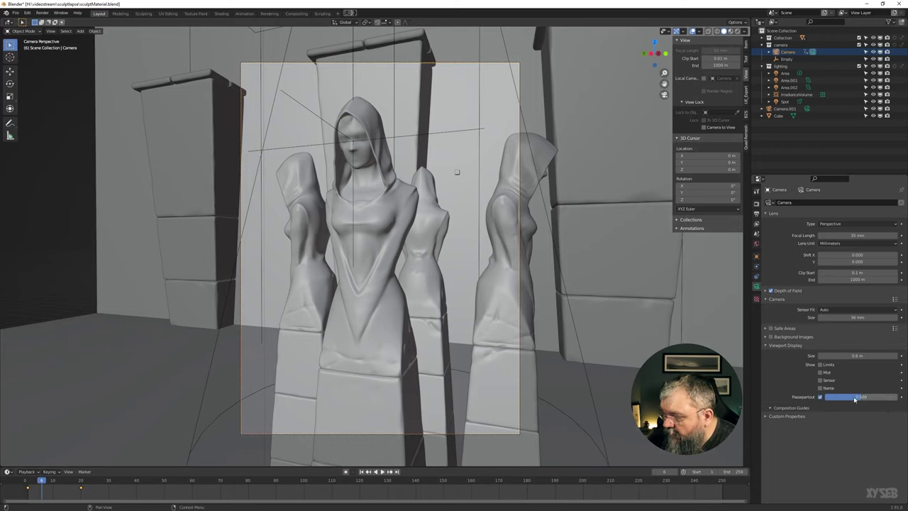
{"action": "left_click", "coordinate": [820, 397]}
{"action": "left_click", "coordinate": [820, 397]}
{"action": "left_click_drag", "start_coordinate": [879, 397], "coordinate": [897, 397]}
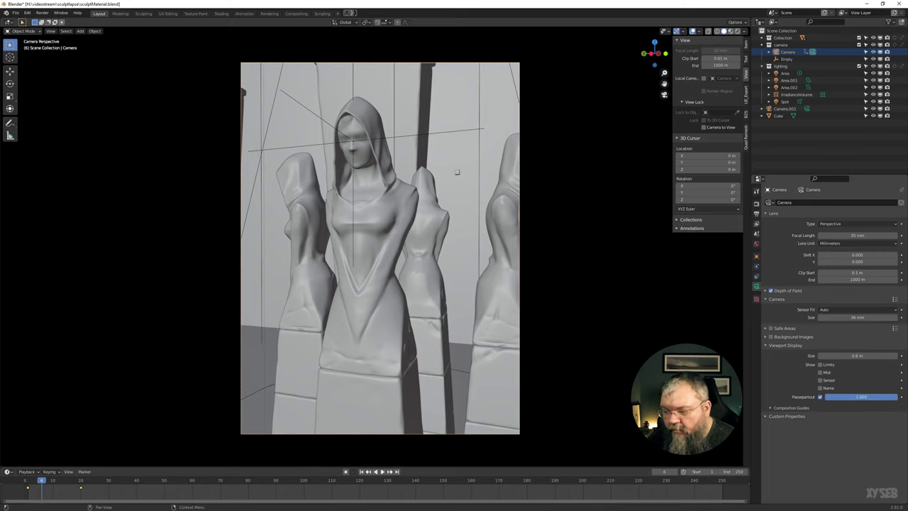
{"action": "mouse_move", "coordinate": [896, 397]}
{"action": "left_mouse_down"}
{"action": "mouse_move", "coordinate": [862, 397]}
{"action": "mouse_move", "coordinate": [888, 396]}
{"action": "left_mouse_up"}
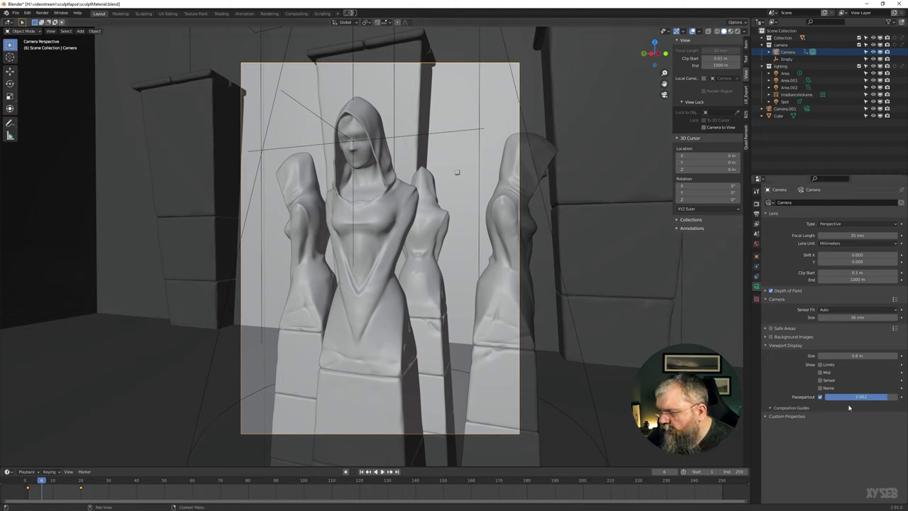
Step: Preview the Thirds and Harmony Triangle A/B composition guides, then turn them all off
{"action": "left_click", "coordinate": [786, 408]}
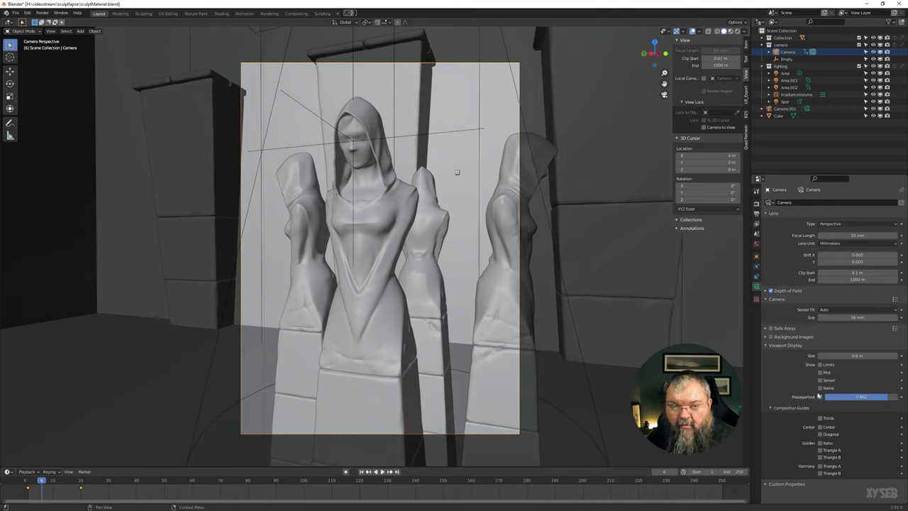
{"action": "left_click", "coordinate": [820, 418]}
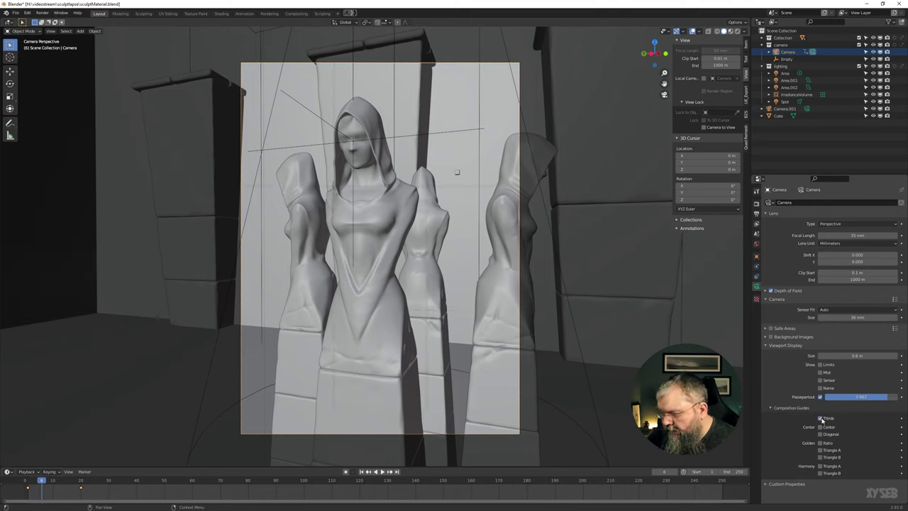
{"action": "left_click", "coordinate": [824, 418]}
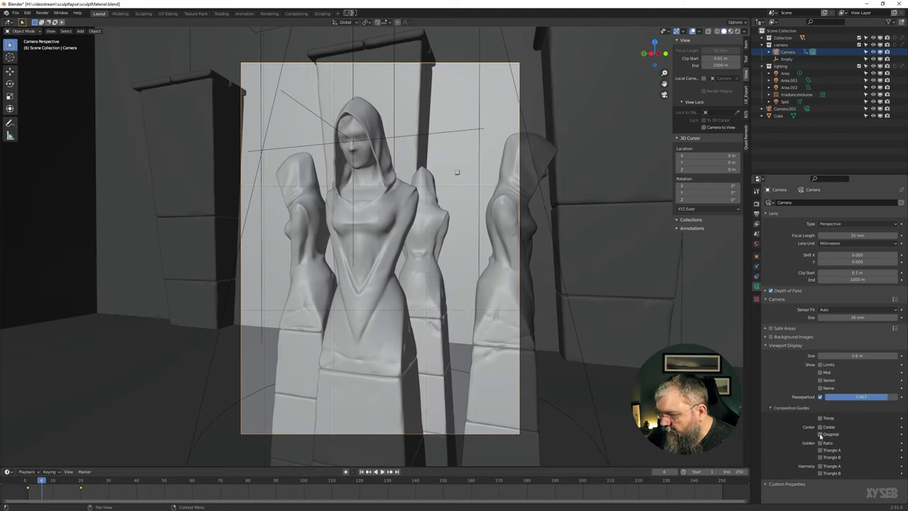
{"action": "left_click", "coordinate": [821, 450]}
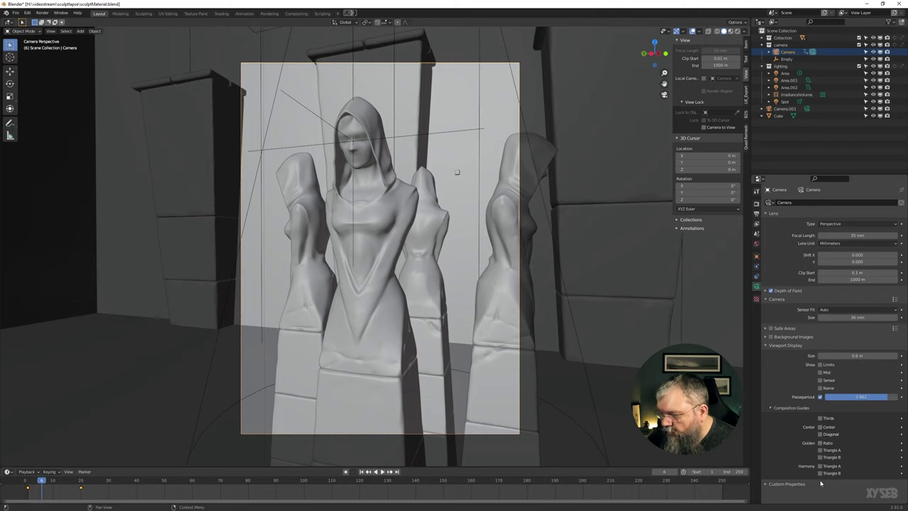
{"action": "left_click", "coordinate": [820, 466]}
{"action": "left_click", "coordinate": [821, 466]}
{"action": "left_click", "coordinate": [820, 472]}
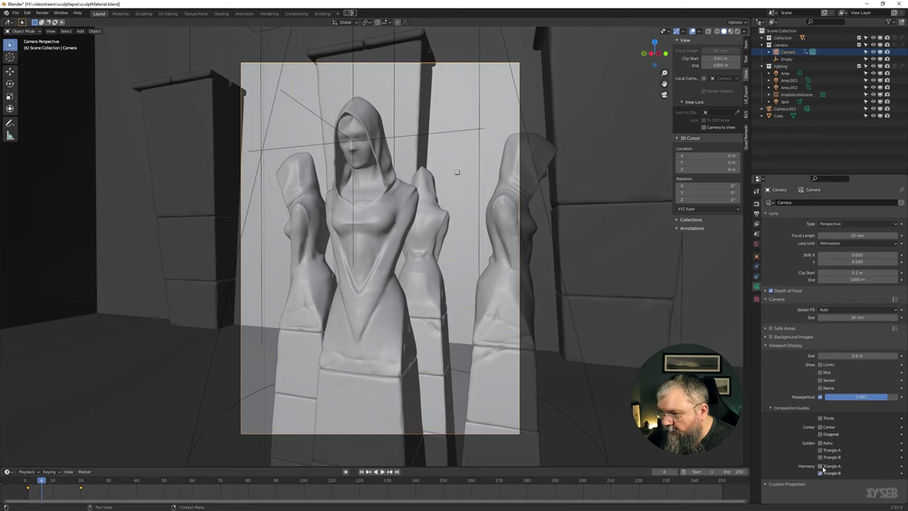
{"action": "left_click", "coordinate": [820, 465]}
{"action": "left_click", "coordinate": [821, 473]}
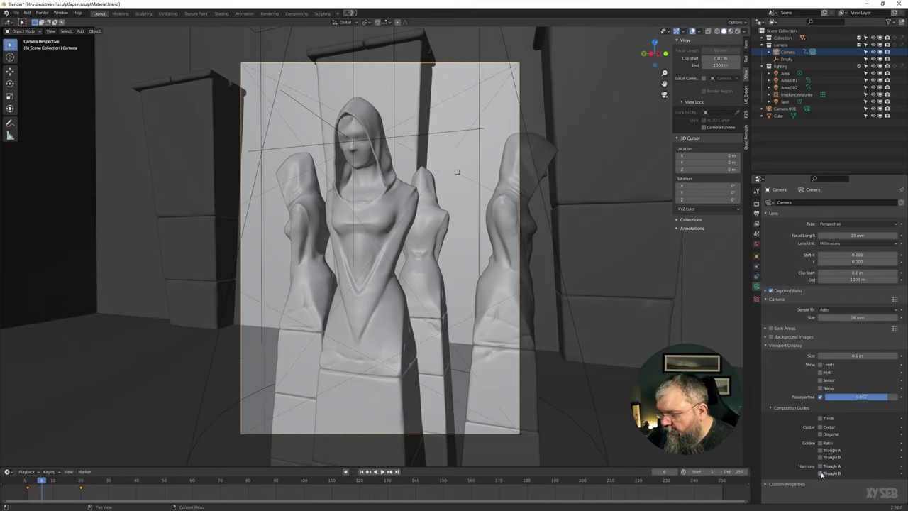
Step: Collapse the Composition Guides, Lens and Camera panels
{"action": "left_click", "coordinate": [795, 408]}
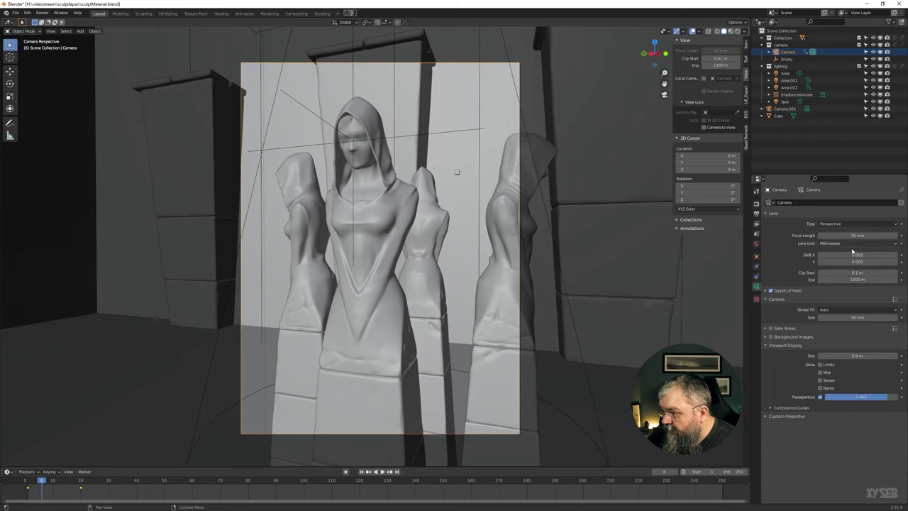
{"action": "left_click", "coordinate": [775, 214]}
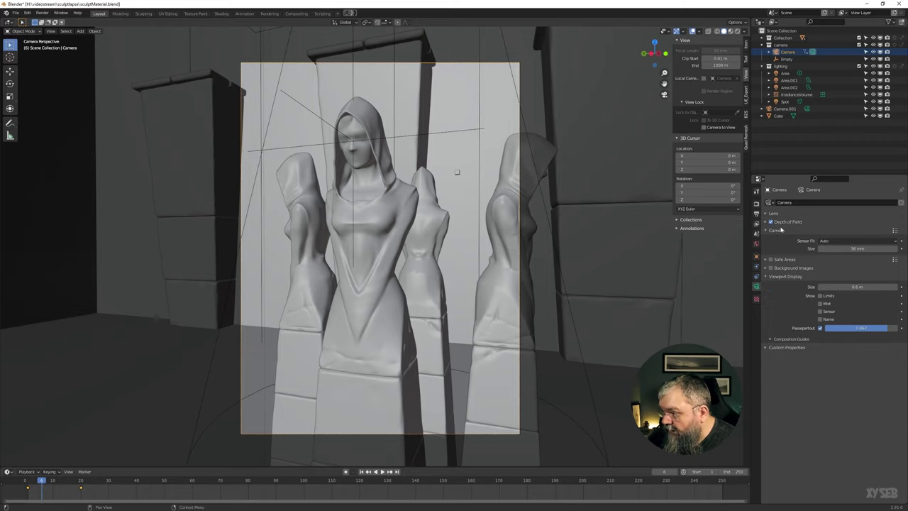
{"action": "left_click", "coordinate": [776, 231]}
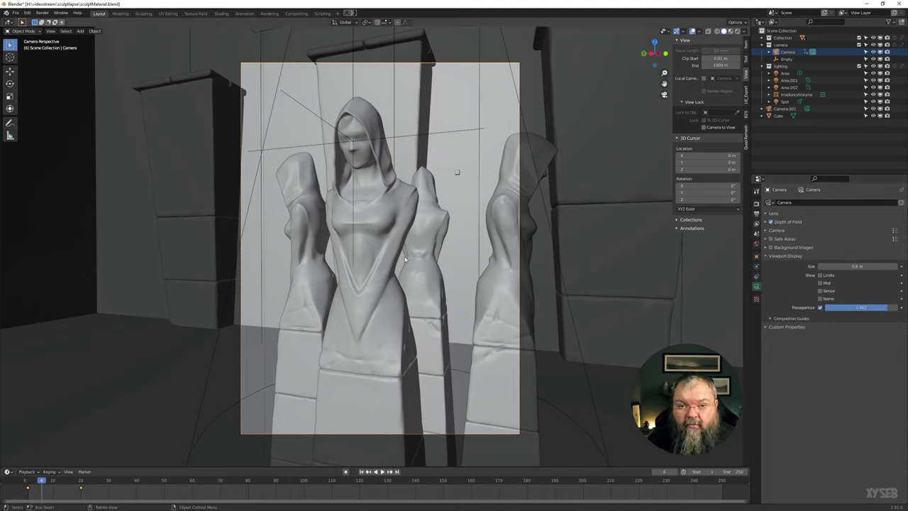